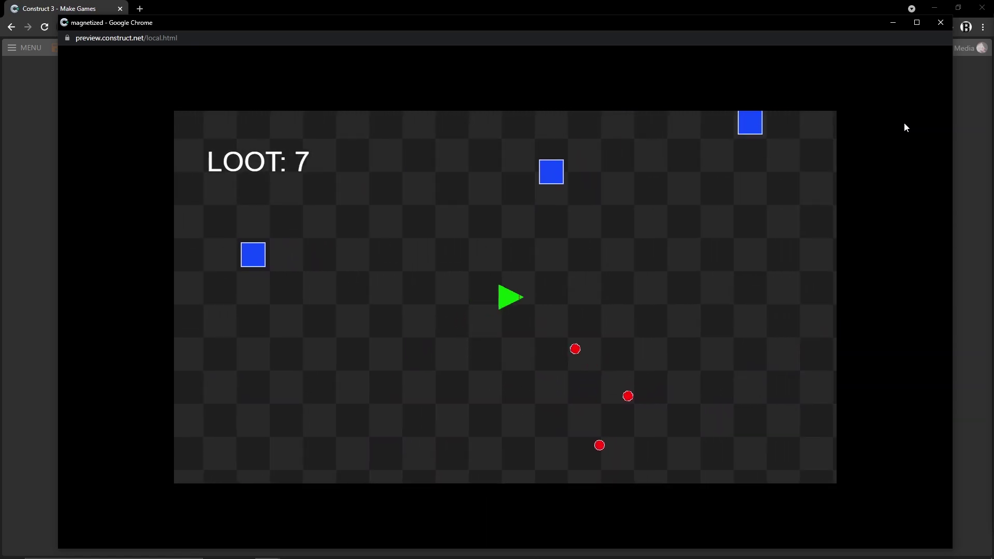
- Play-test the magnetized game preview, steering the green triangle to shoot enemies and collect the red loot they drop
key(Down)
key(Left)
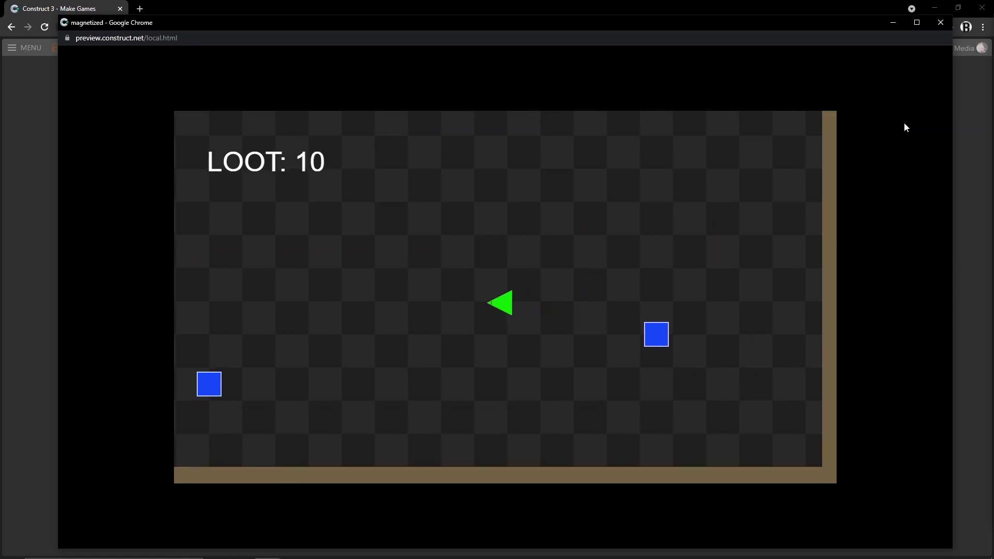
key(Up)
key(Right)
key(Up)
key(Down)
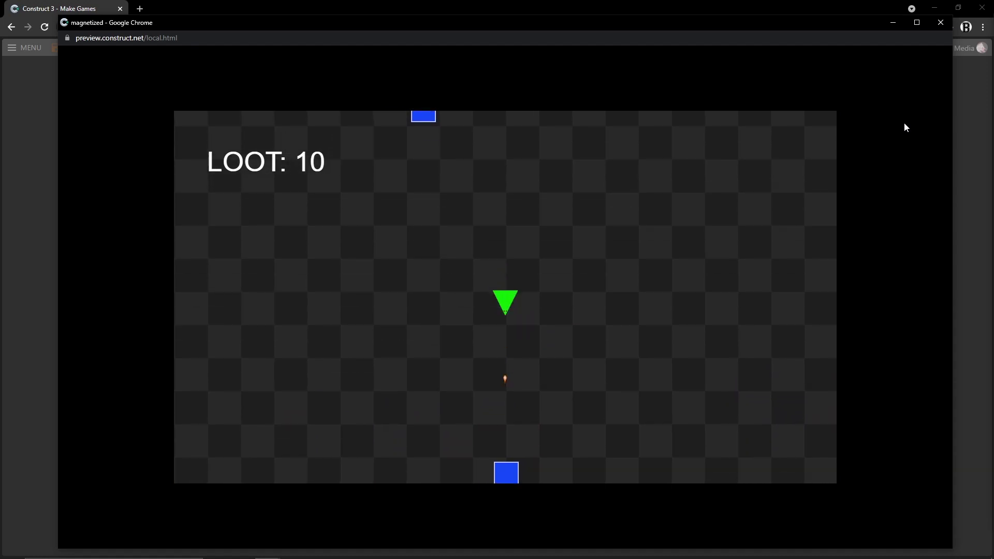
key(Right)
key(Down)
key(Right)
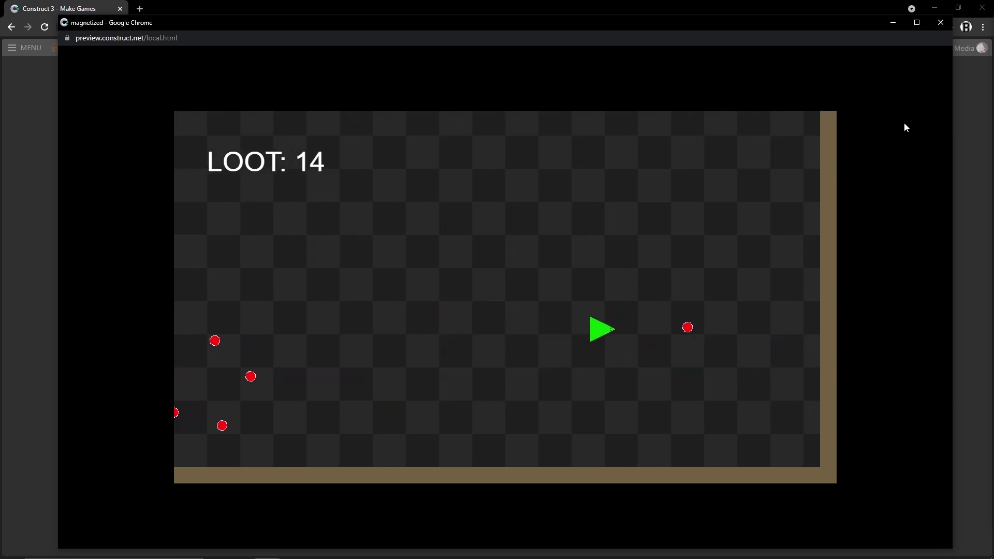
key(Up)
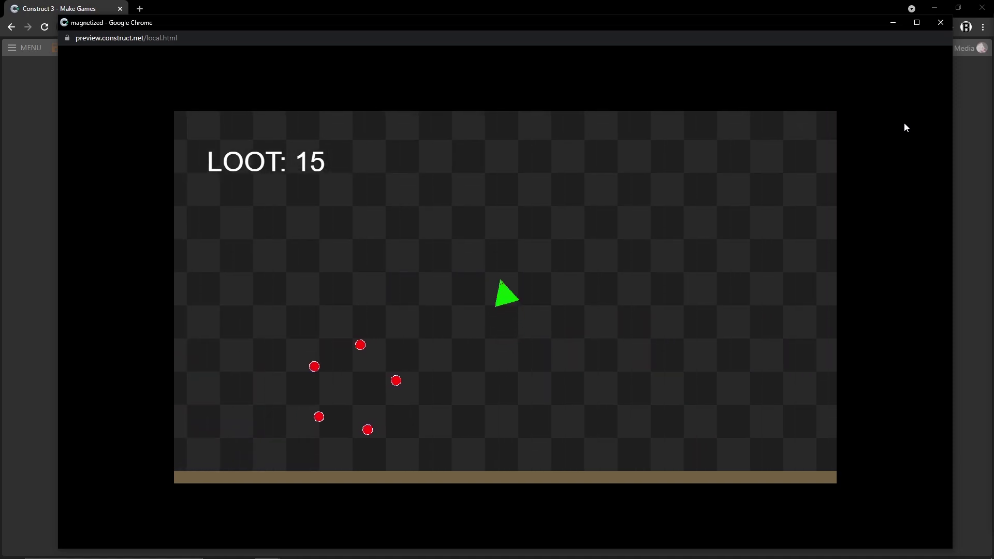
key(Left)
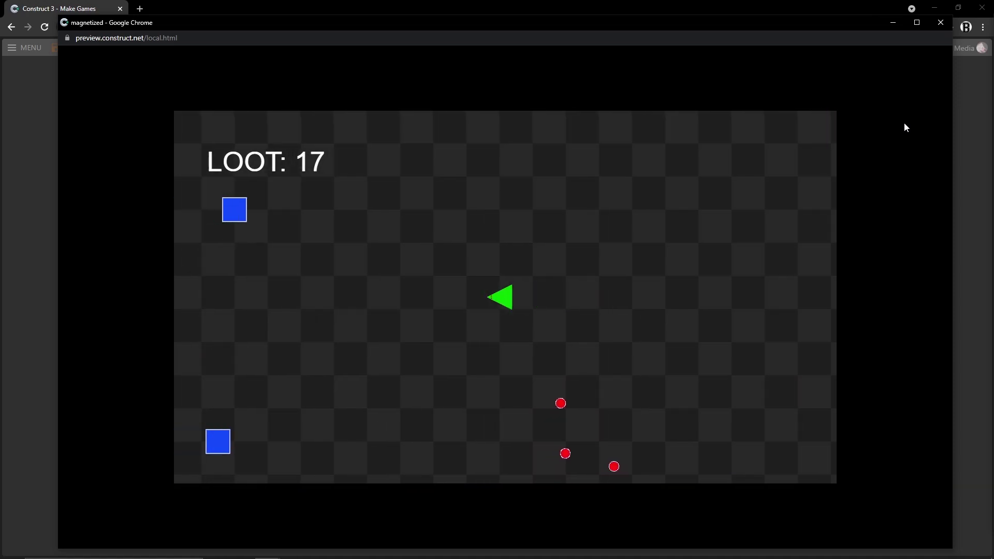
key(Down)
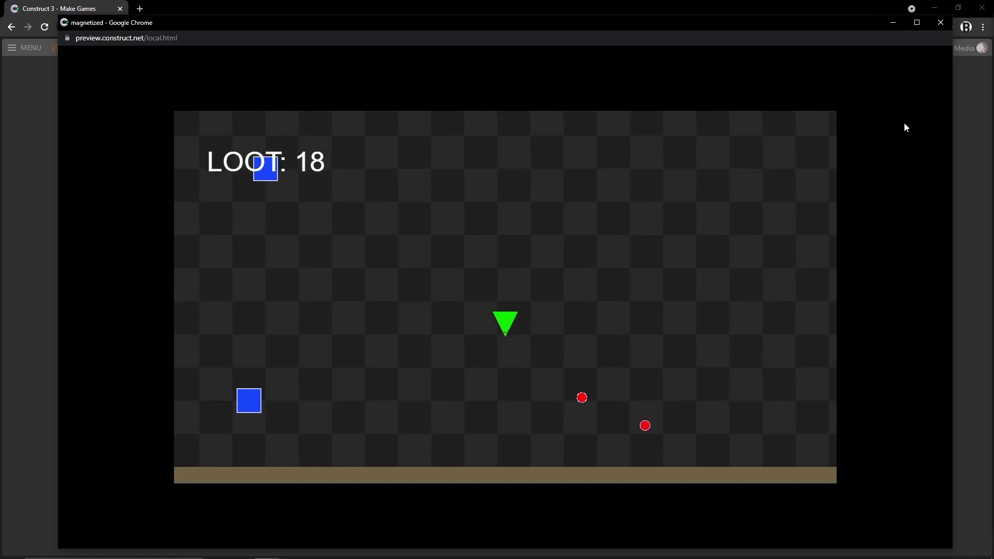
key(Right)
key(Down)
key(Right)
key(Left)
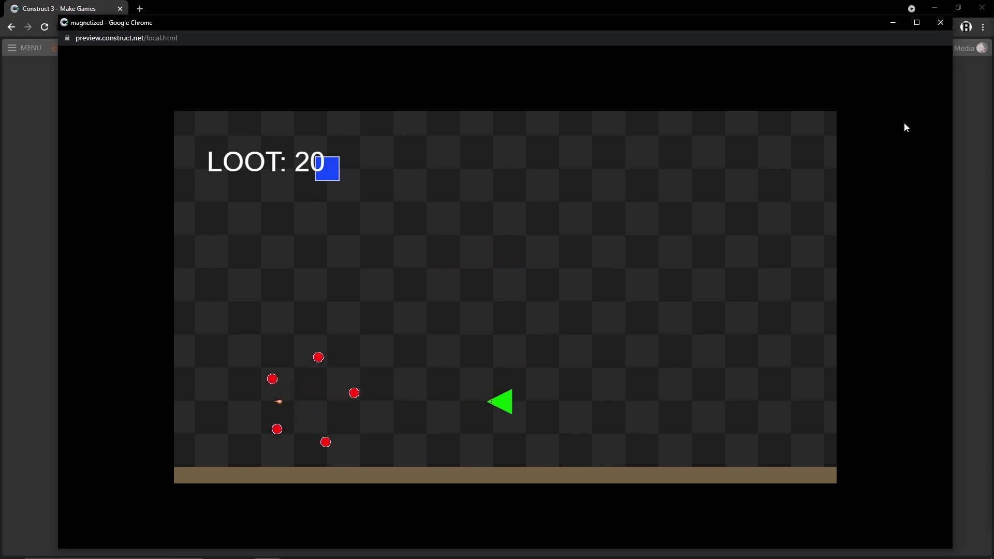
key(Right)
key(Left)
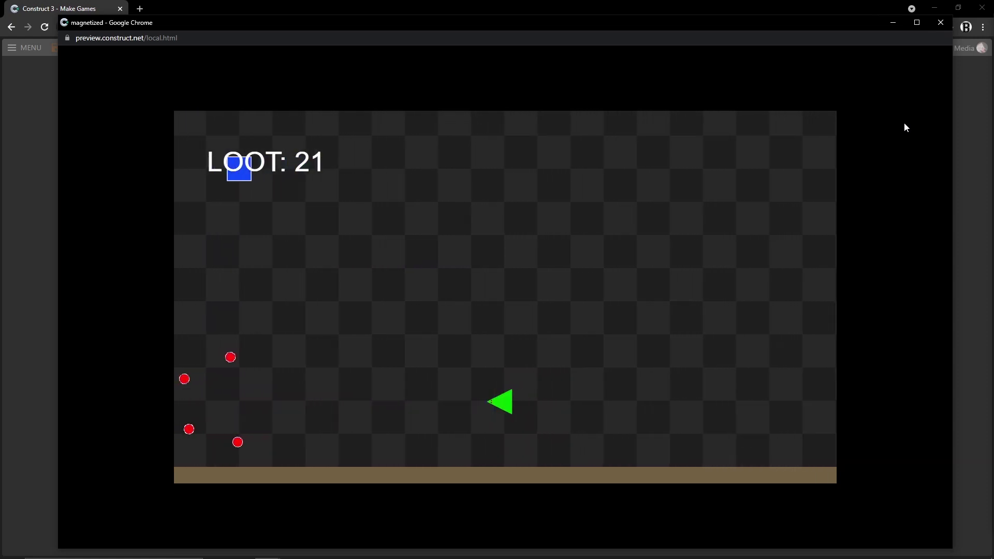
key(Up)
key(Down)
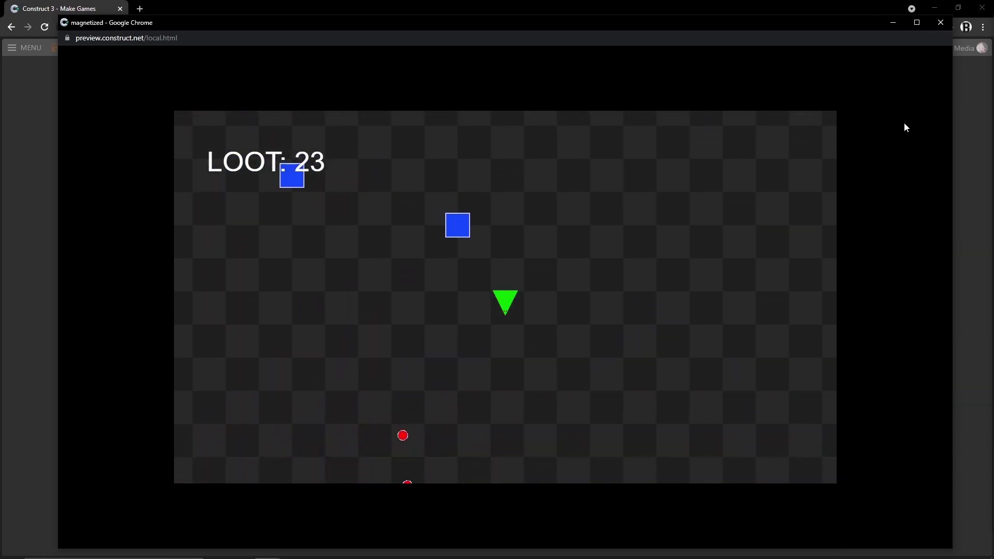
key(Left)
key(Right)
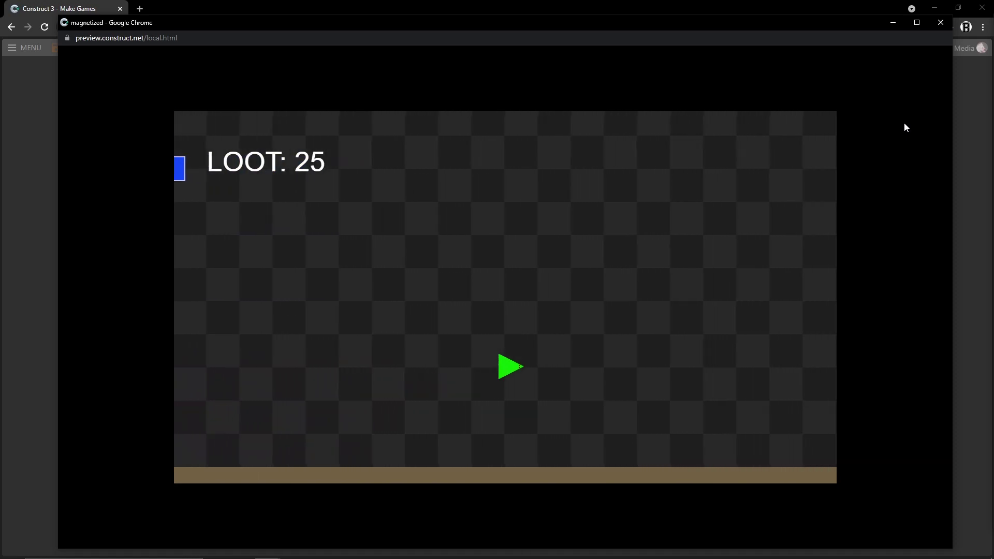
key(Up)
key(Left)
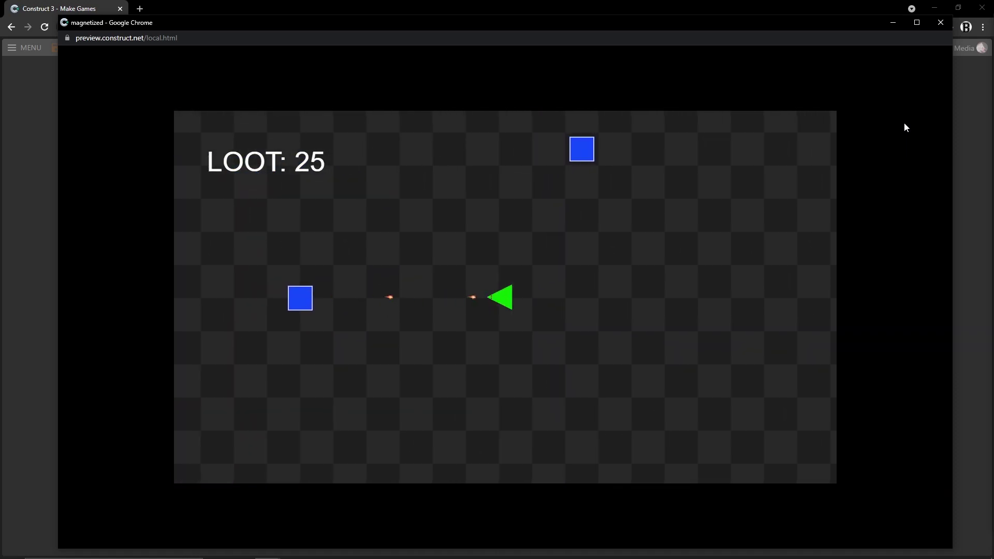
key(Right)
key(Up)
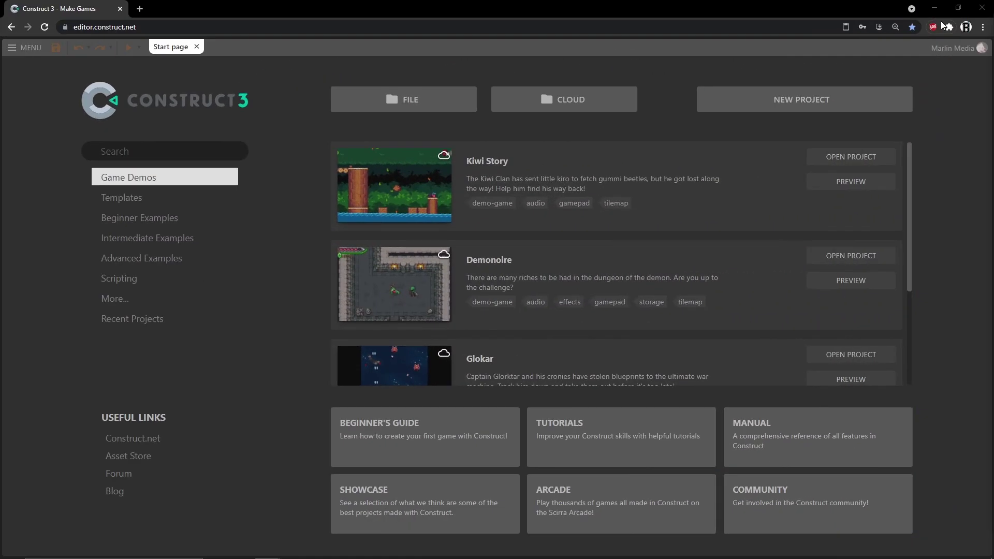
- Create a new project named "loot magnet" with the default 720p landscape settings
click(774, 106)
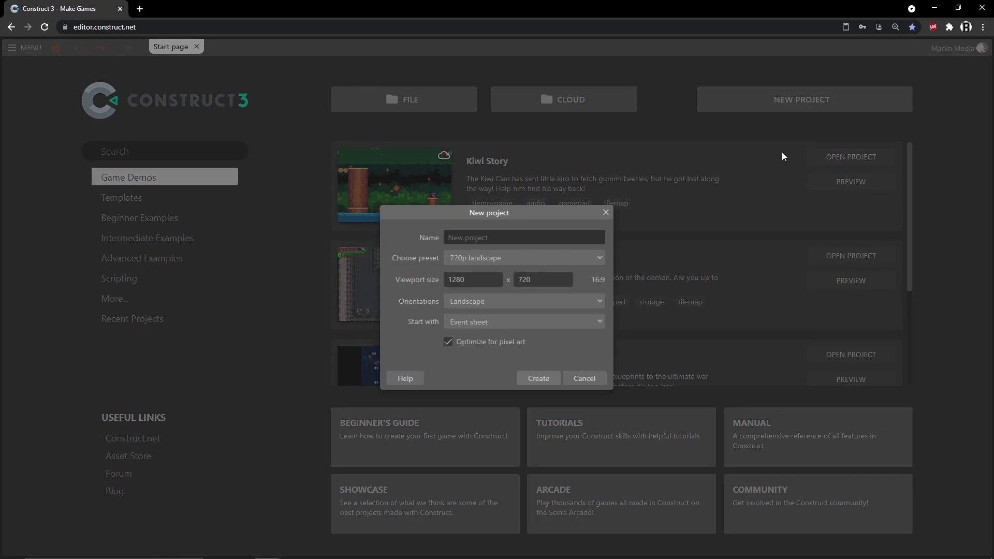
text(loot magnet)
click(537, 381)
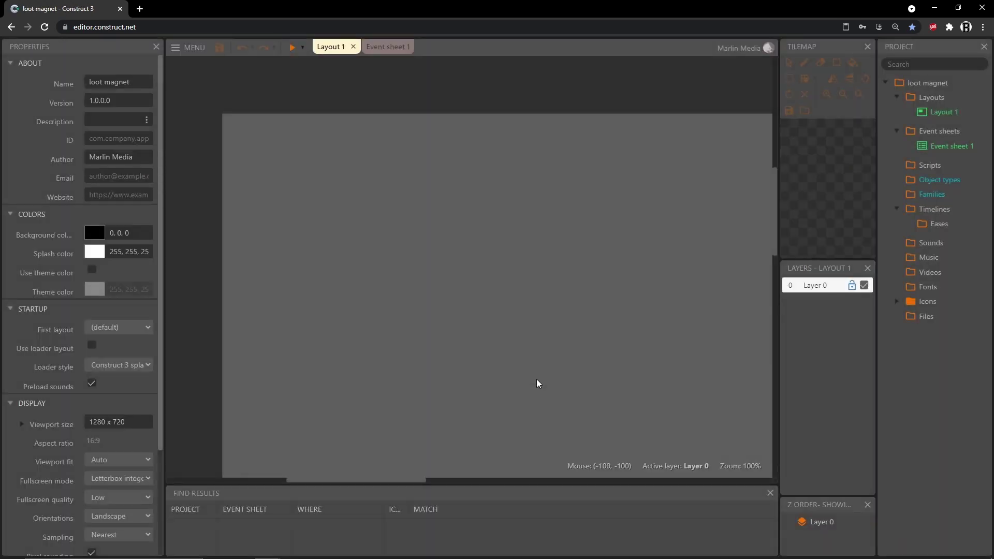
- Examine the project's viewport size and the layout's size in their properties
ctrl+scroll(550, 286, down, 5)
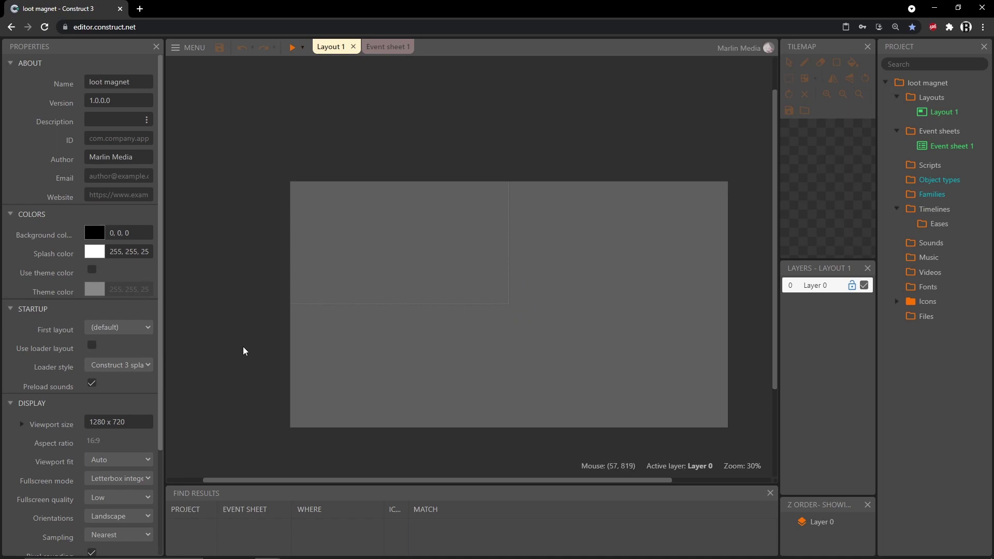
click(100, 422)
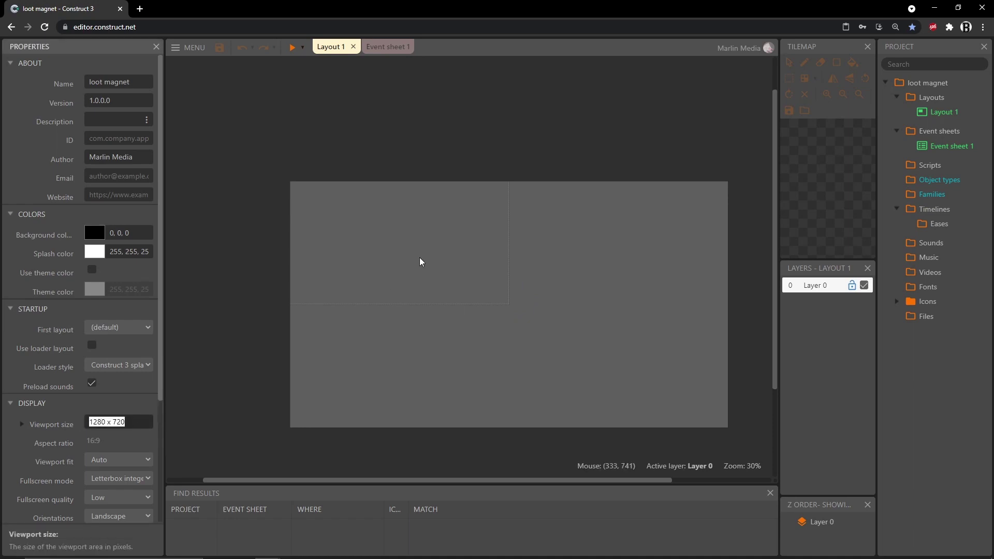
click(329, 153)
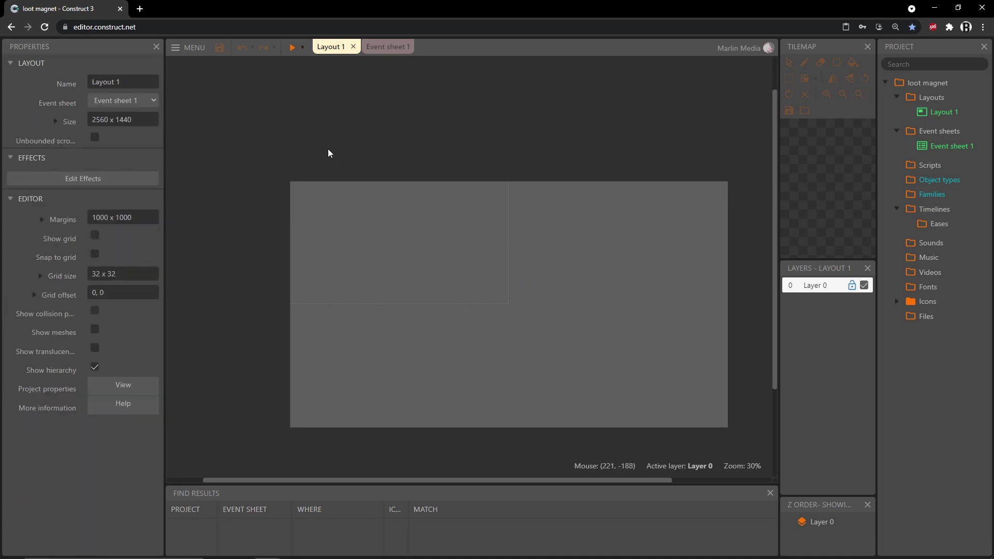
click(147, 124)
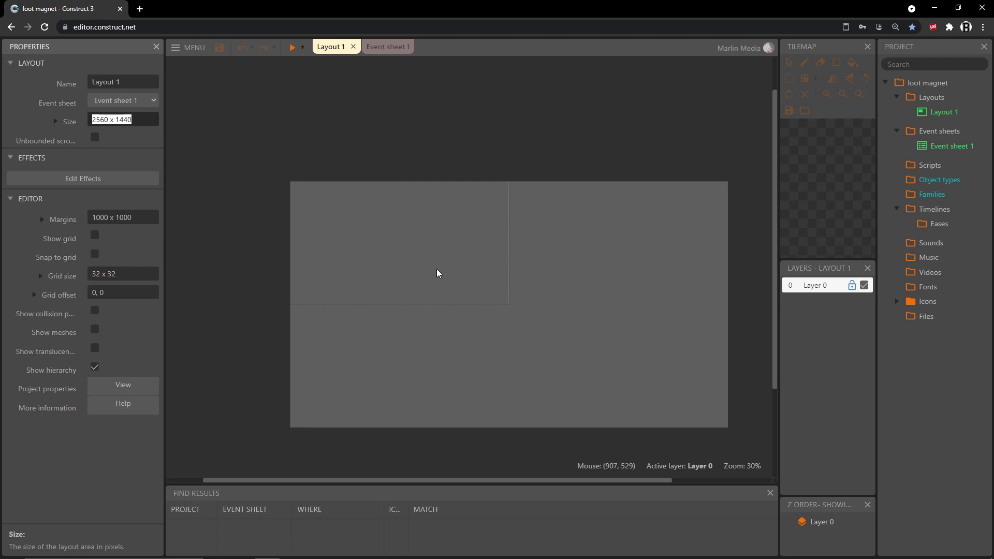
- Insert a new Sprite object into the upper-left part of the layout
double_click(444, 256)
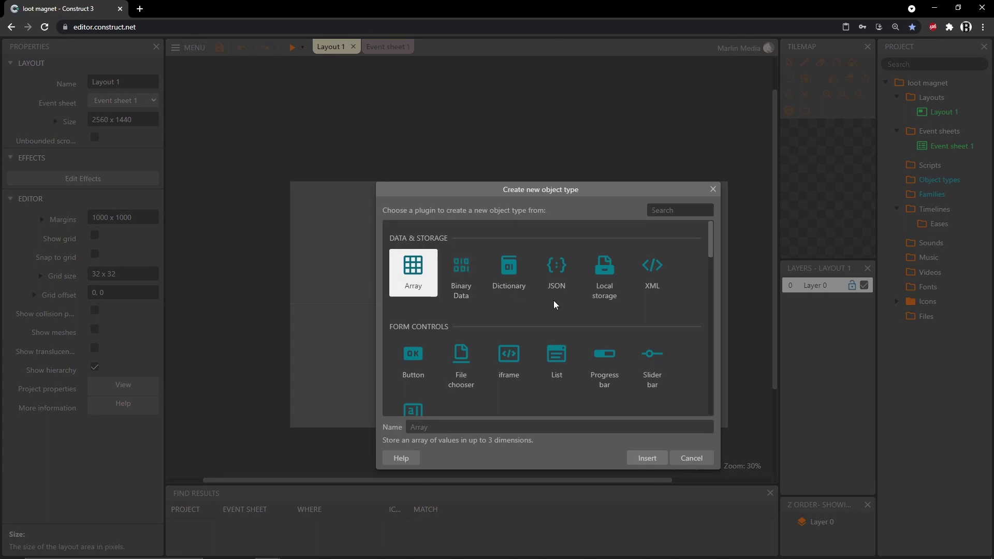
scroll(555, 305, down, 3)
double_click(602, 352)
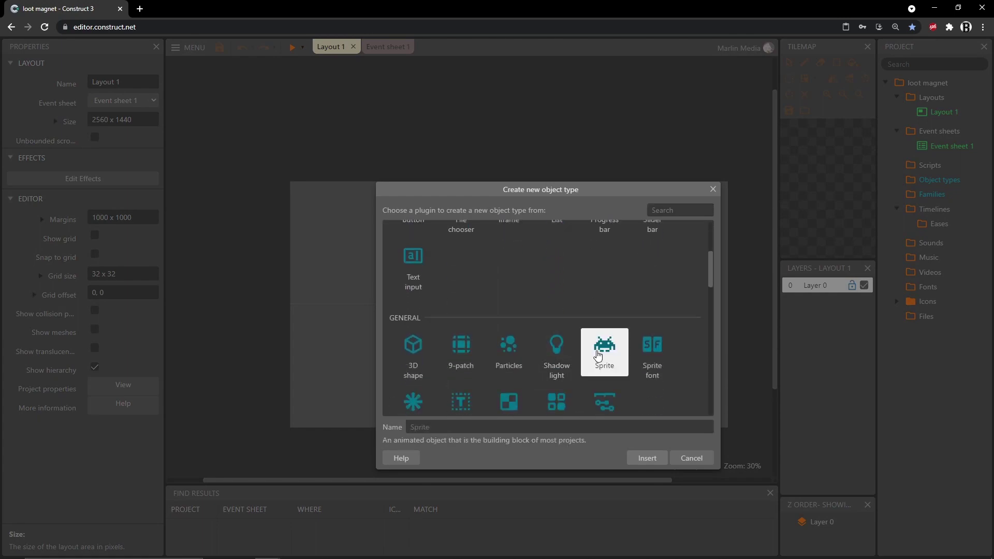
click(470, 295)
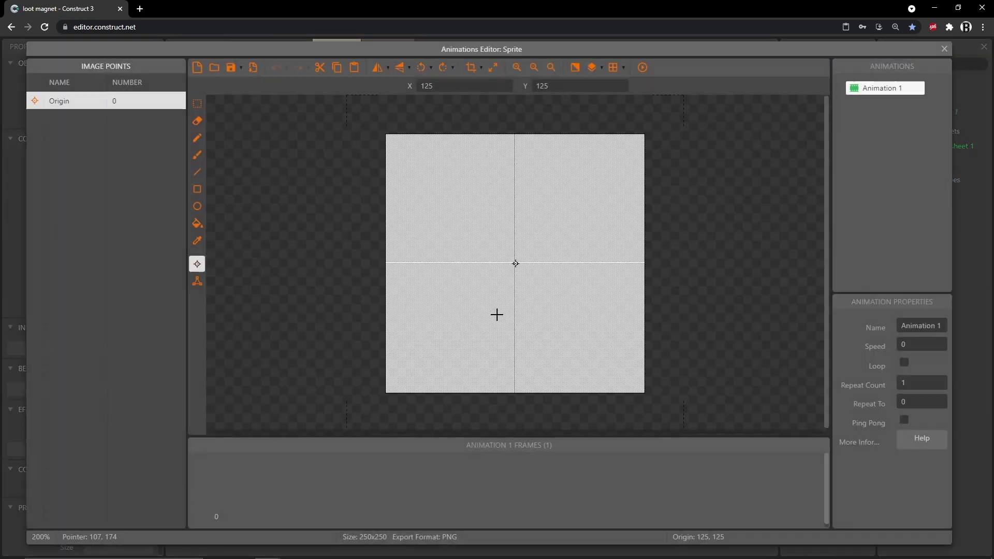
- Resize the sprite's image canvas to 48 by 48 pixels
click(493, 69)
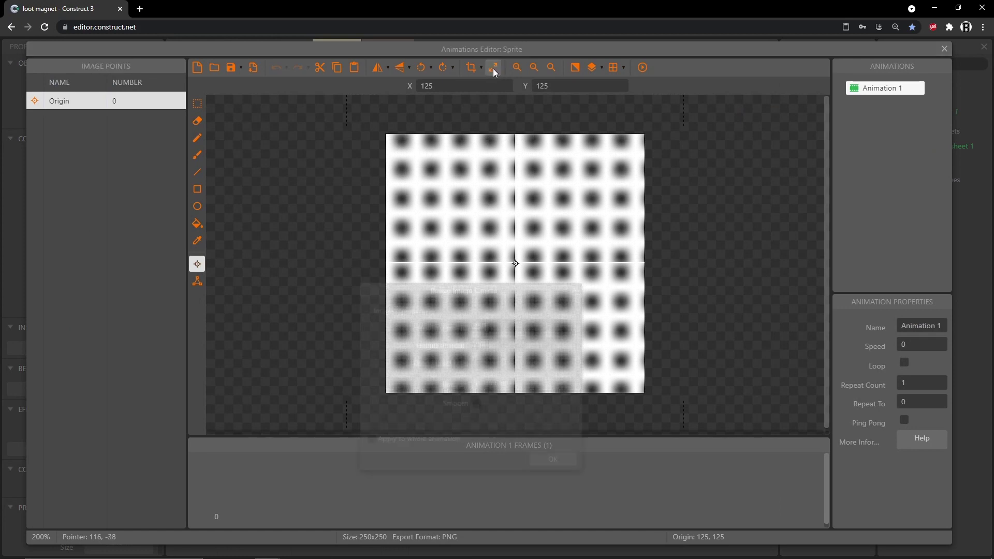
text(48)
key(Tab)
text(48)
key(Return)
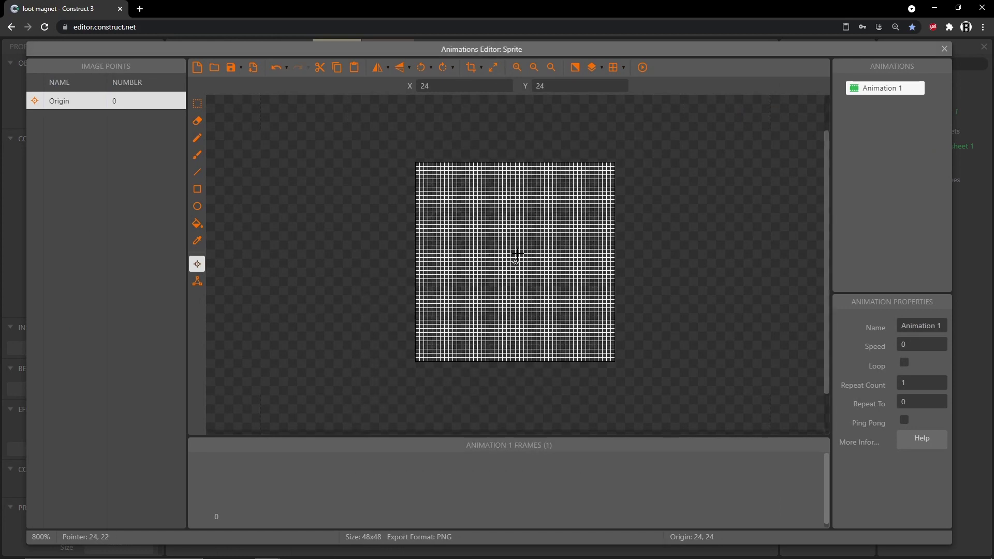
- Configure the image editor's grid to 24 by 24 pixels
ctrl+scroll(517, 253, up, 1)
ctrl+scroll(518, 253, down, 1)
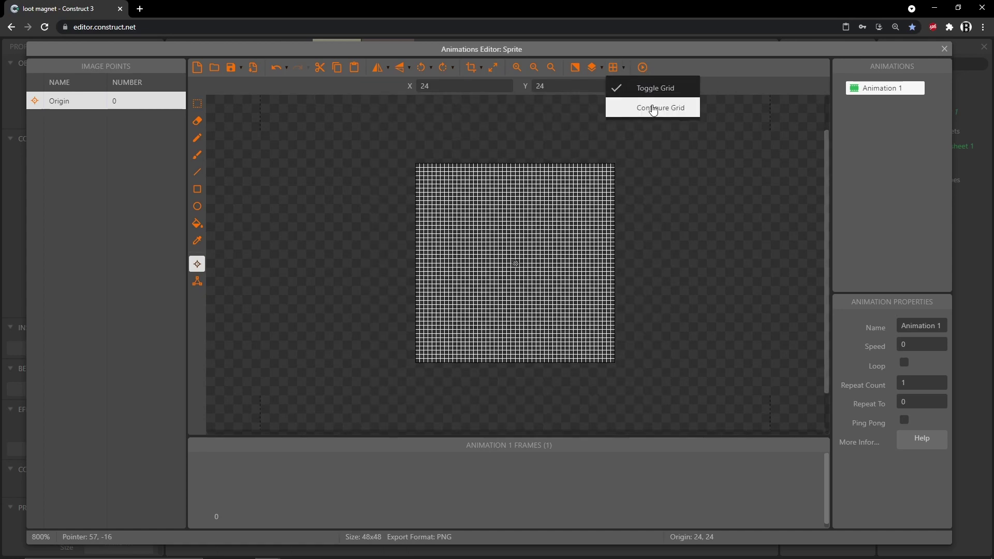
click(649, 104)
text(24)
key(Tab)
text(24)
key(Return)
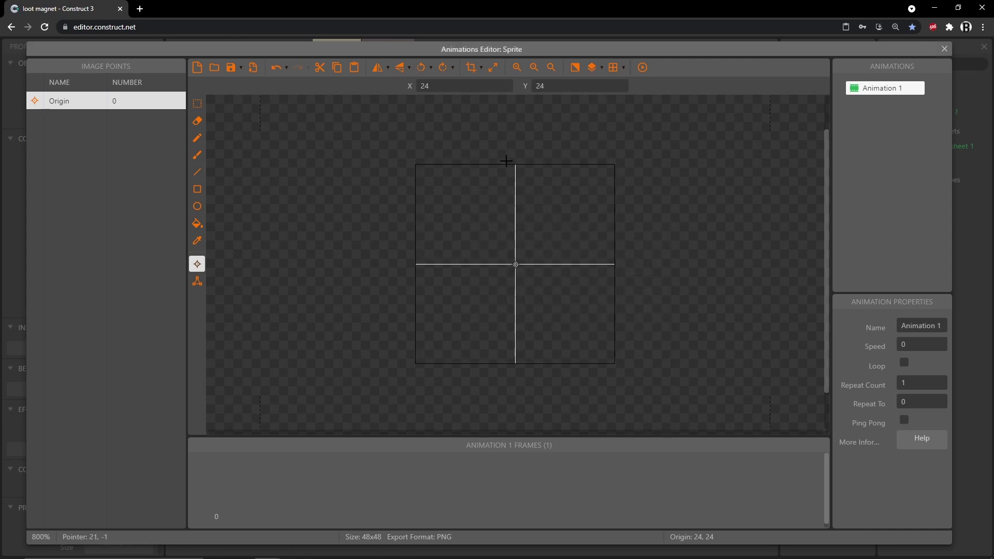
- Draw two bright green diagonal lines from the canvas's left corners to the right edge's midpoint and flood-fill the triangle between them
click(198, 176)
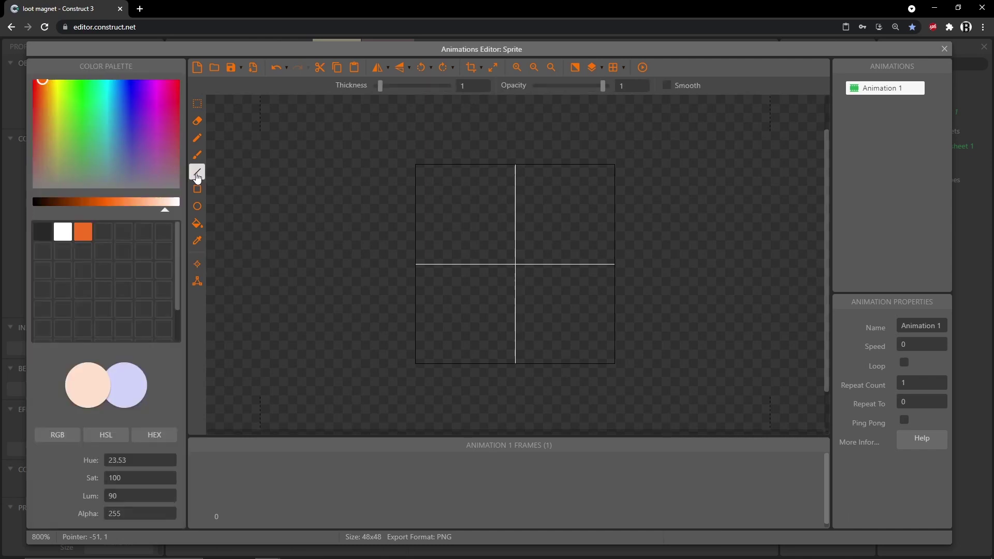
click(79, 94)
click(104, 205)
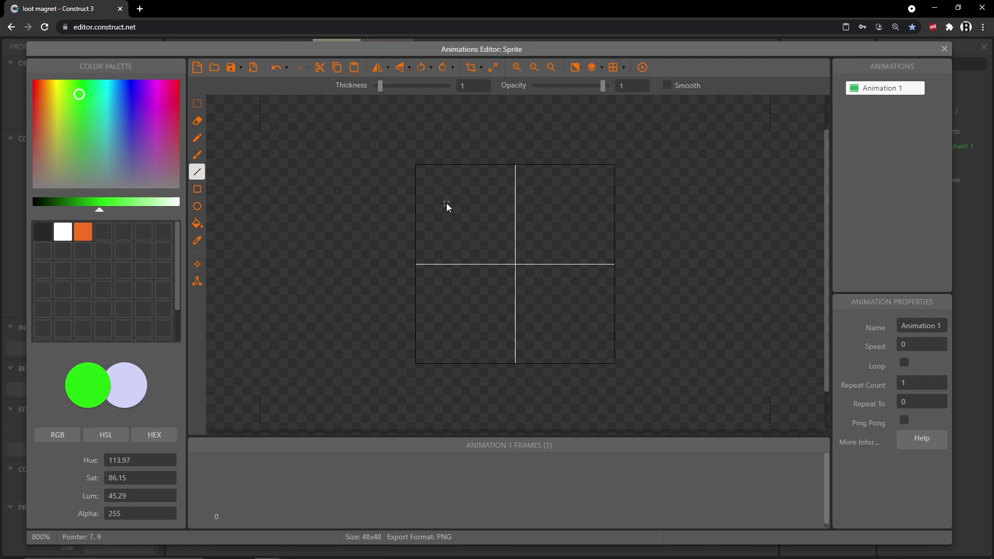
mouse_move(422, 170)
mouse_down()
mouse_move(542, 243)
mouse_move(612, 263)
mouse_up()
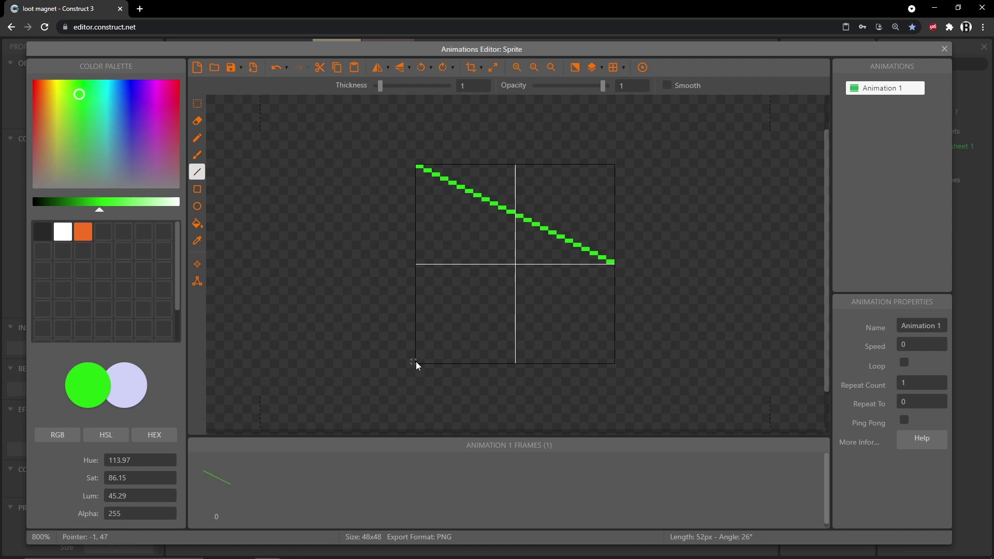
drag(416, 362, 611, 268)
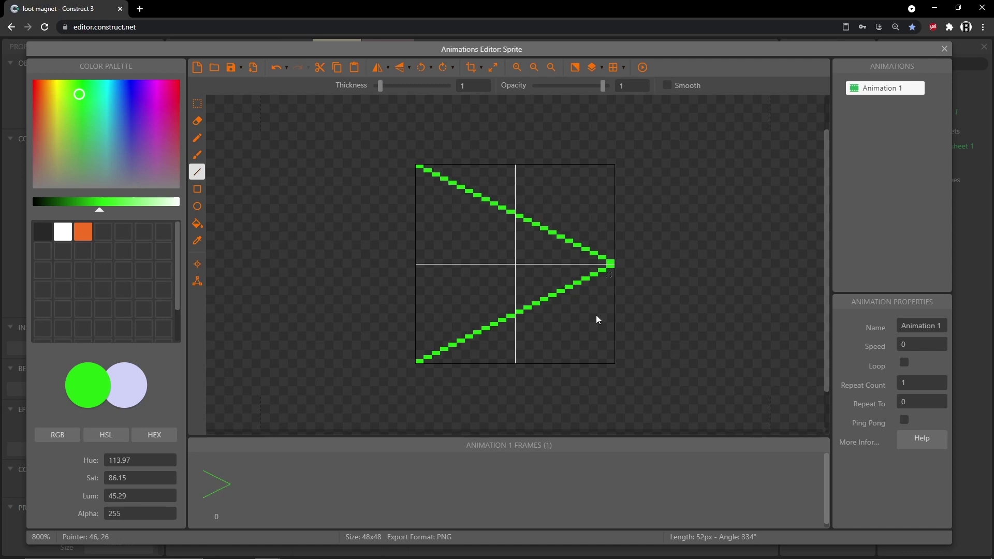
click(198, 225)
click(462, 239)
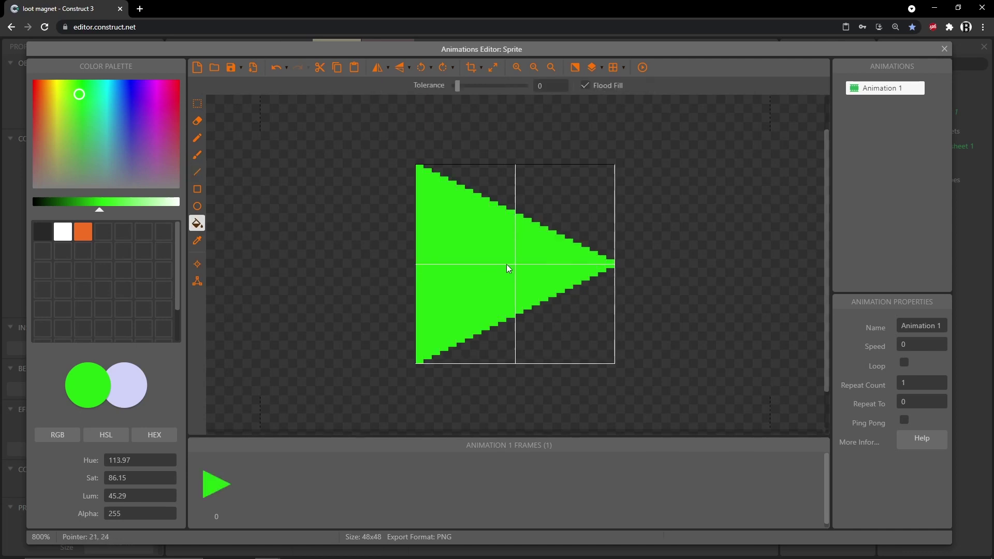
- Pencil two small black square eyes near the triangle's tip, one on each side of the horizontal centre line
drag(99, 213, 32, 212)
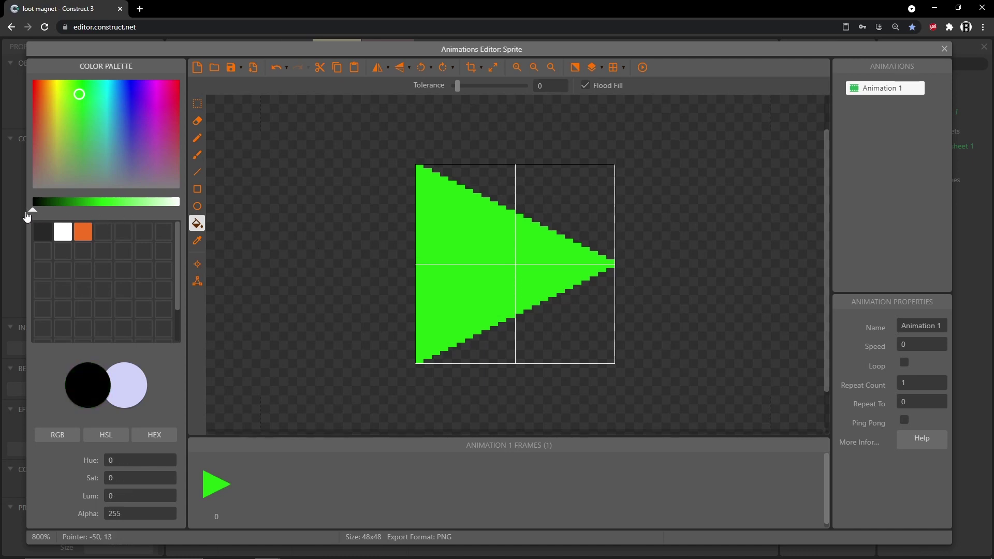
click(198, 140)
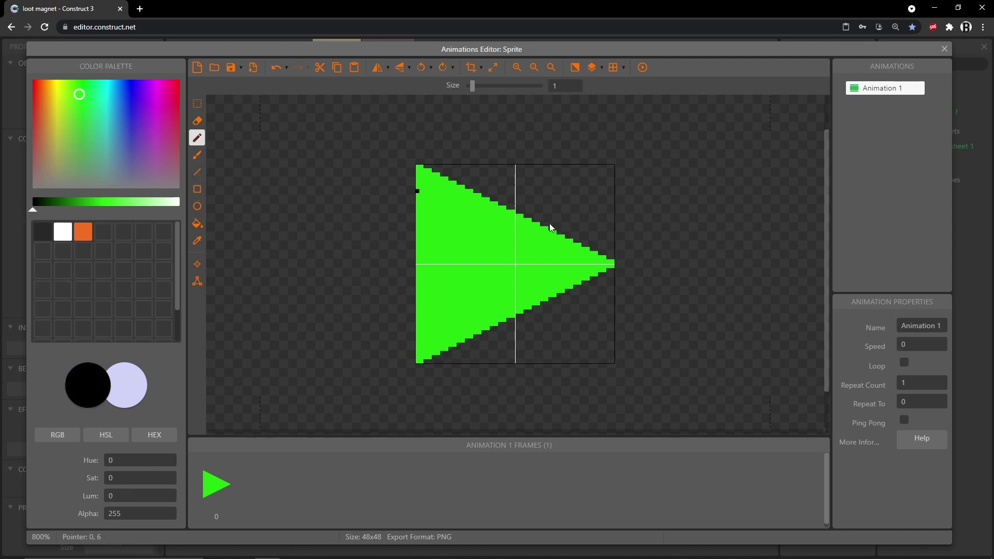
click(572, 258)
drag(571, 256, 572, 271)
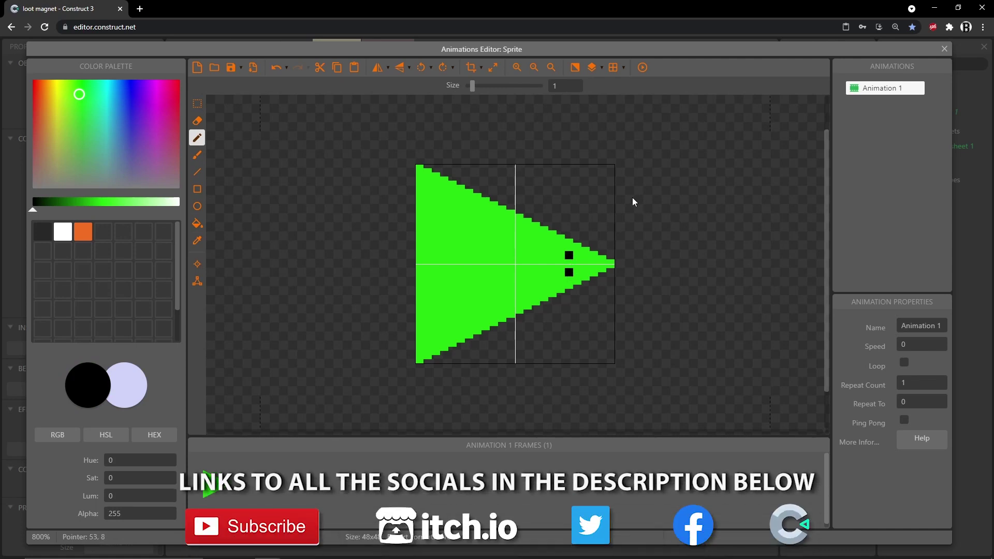
click(450, 250)
- Reshape the sprite's collision polygon to the triangle by deleting the upper-right point and moving the lower-right point to the tip at 48, 24
click(197, 283)
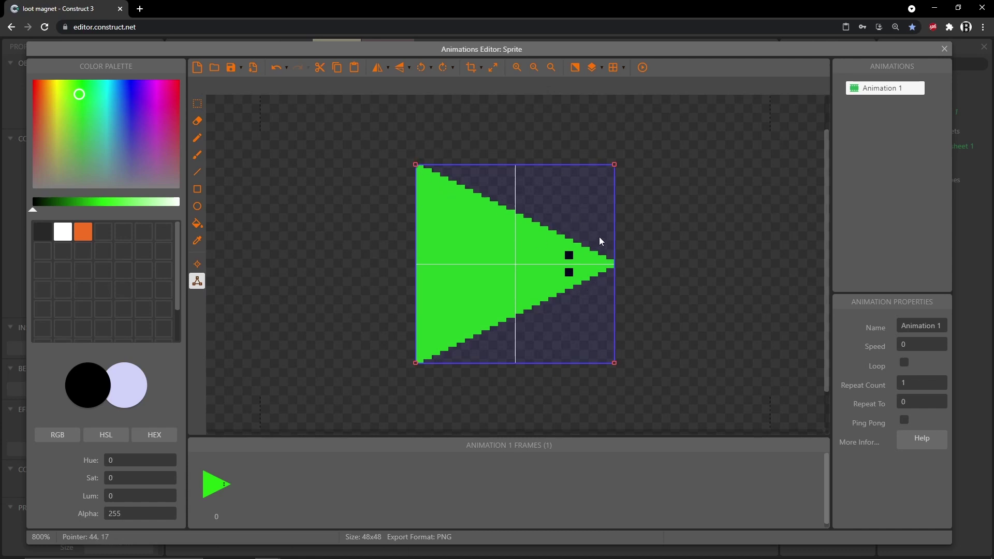
right_click(614, 165)
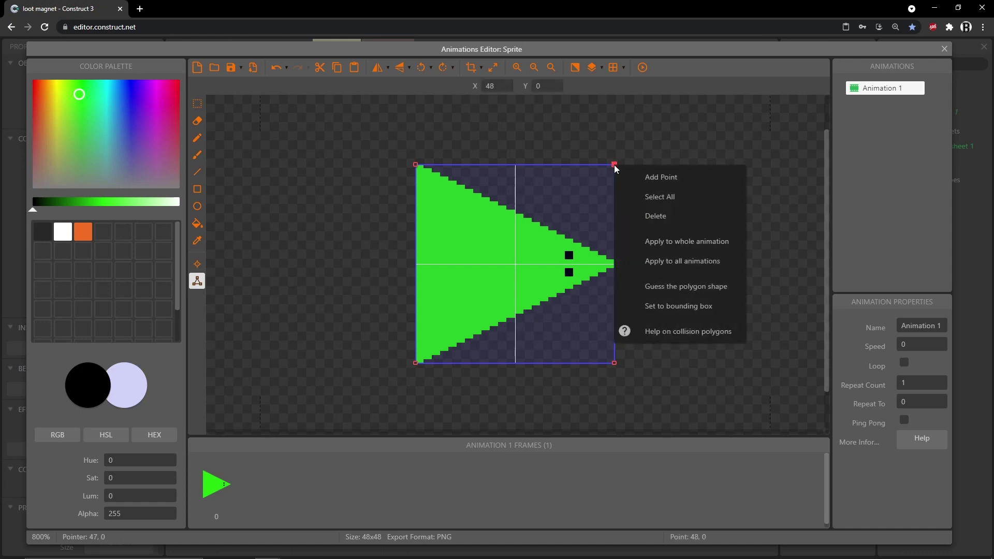
click(656, 217)
drag(617, 361, 636, 264)
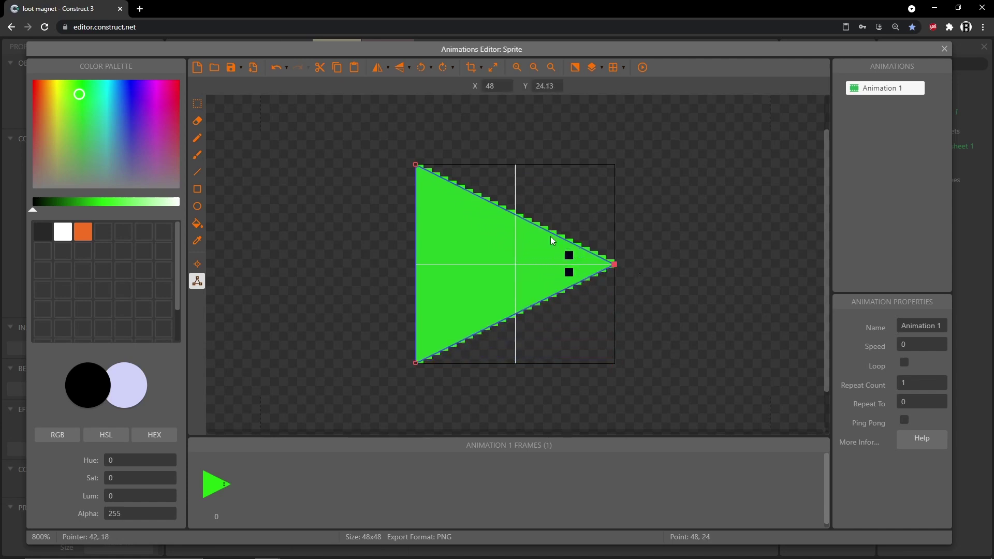
- Set the sprite's origin point to the image centre at 24, 24 and close the image editor
click(198, 264)
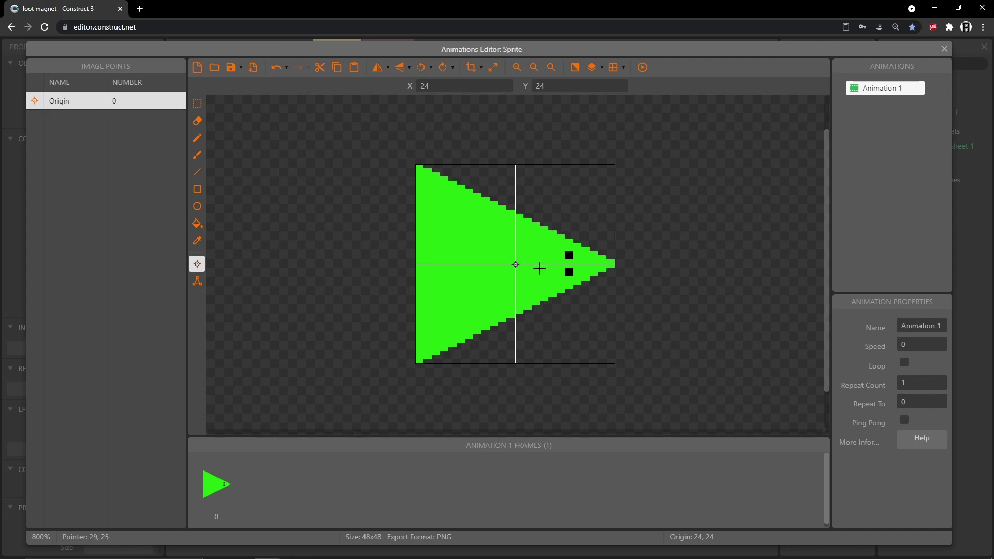
click(468, 264)
click(424, 85)
click(562, 87)
click(945, 48)
- Rename the green triangle sprite as player
click(123, 83)
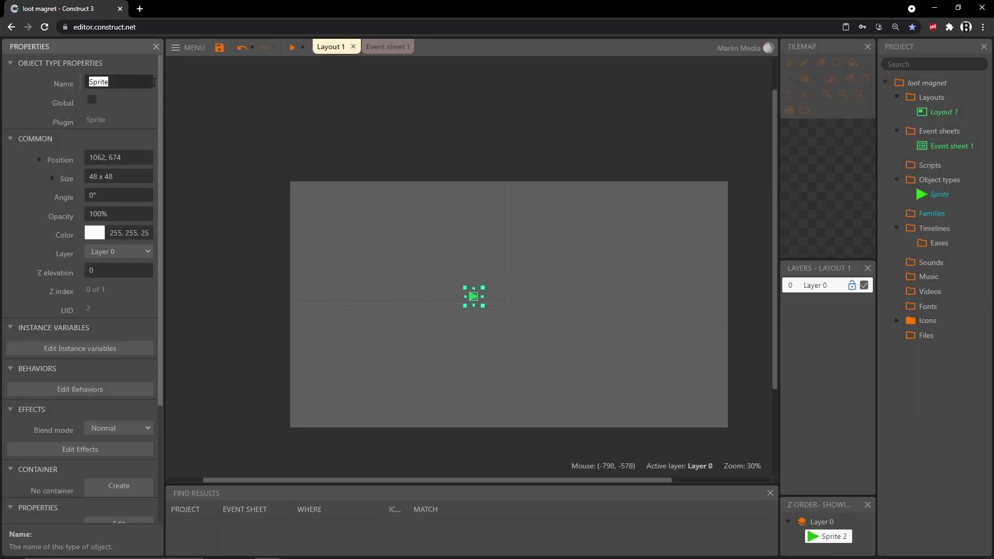
text(player)
key(Return)
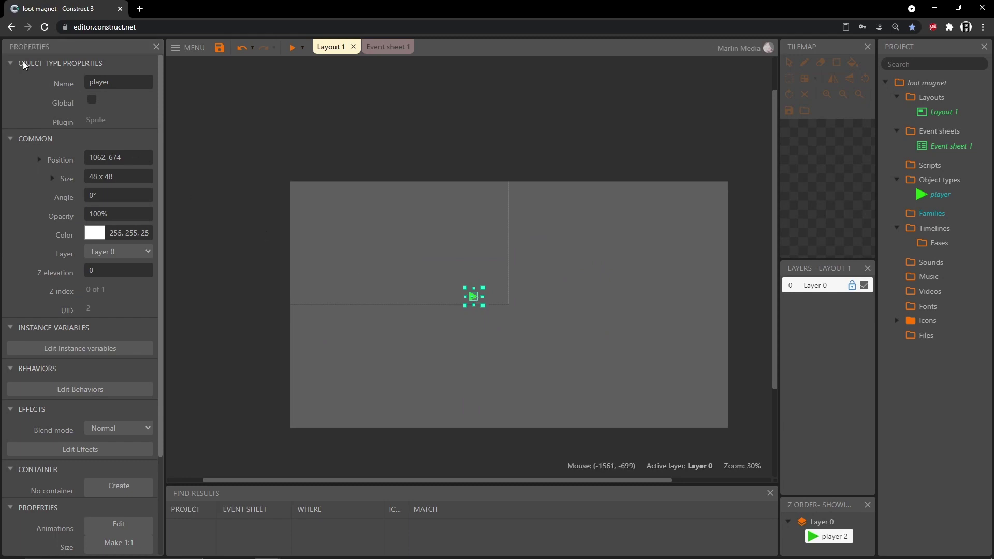
- Add the 8 Direction movement behavior to the player sprite
scroll(43, 252, down, 2)
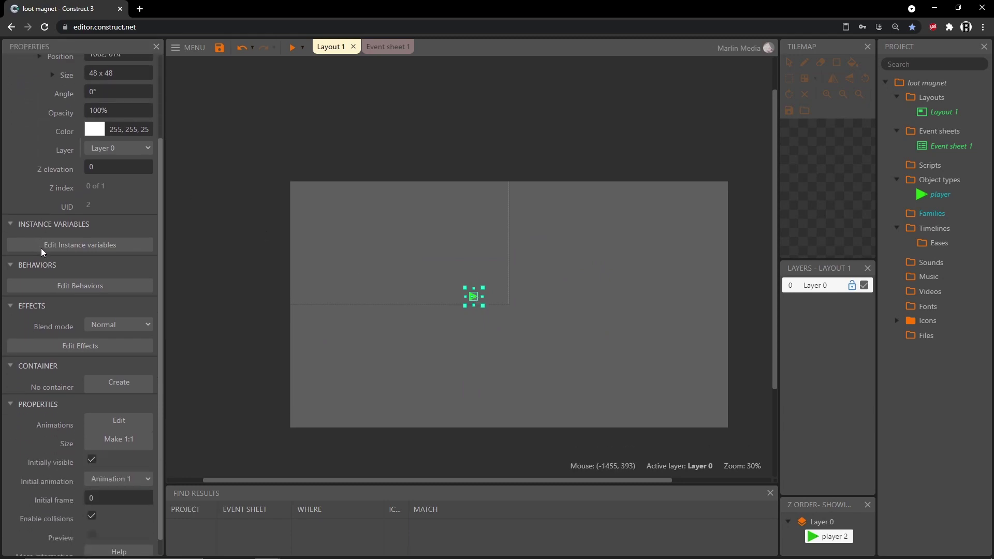
click(67, 290)
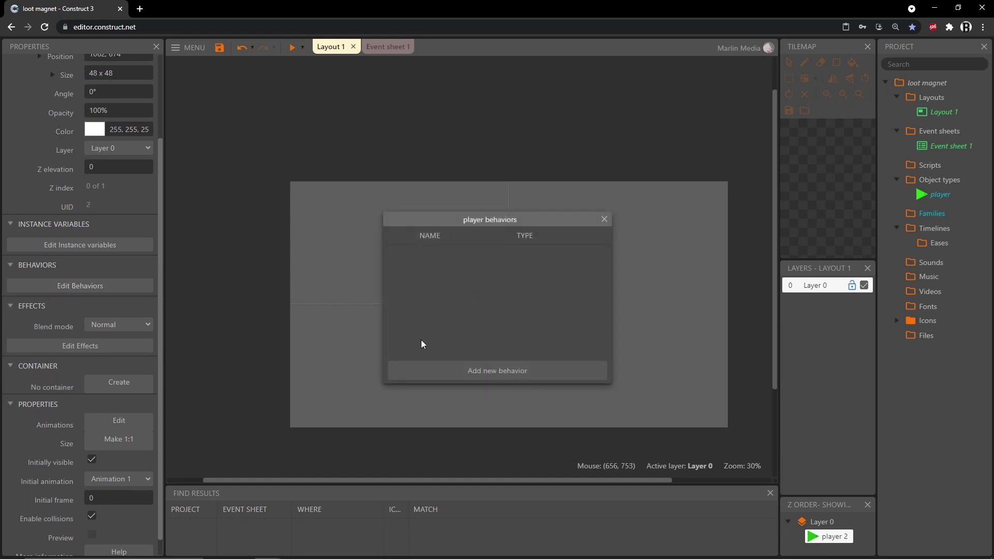
click(484, 370)
scroll(459, 295, down, 5)
click(372, 292)
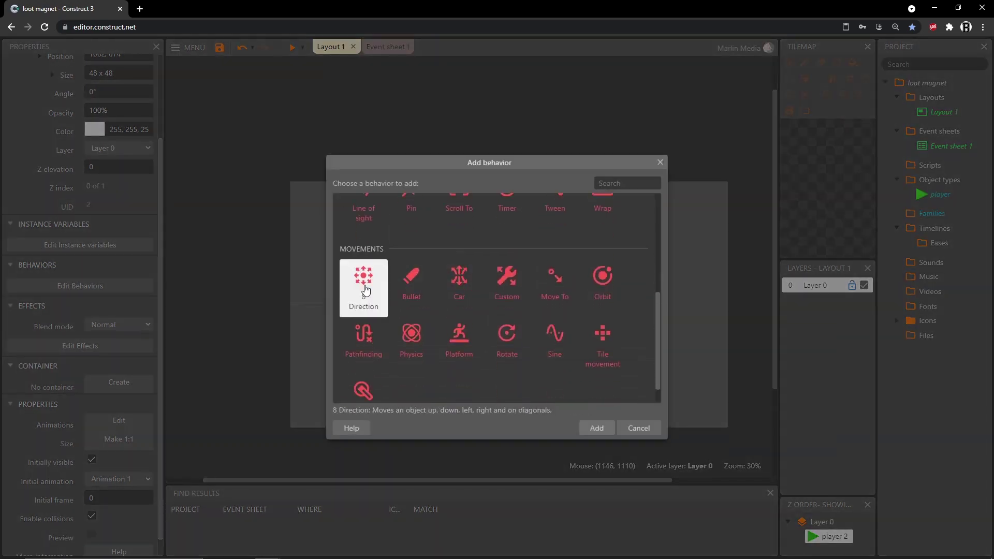
click(597, 428)
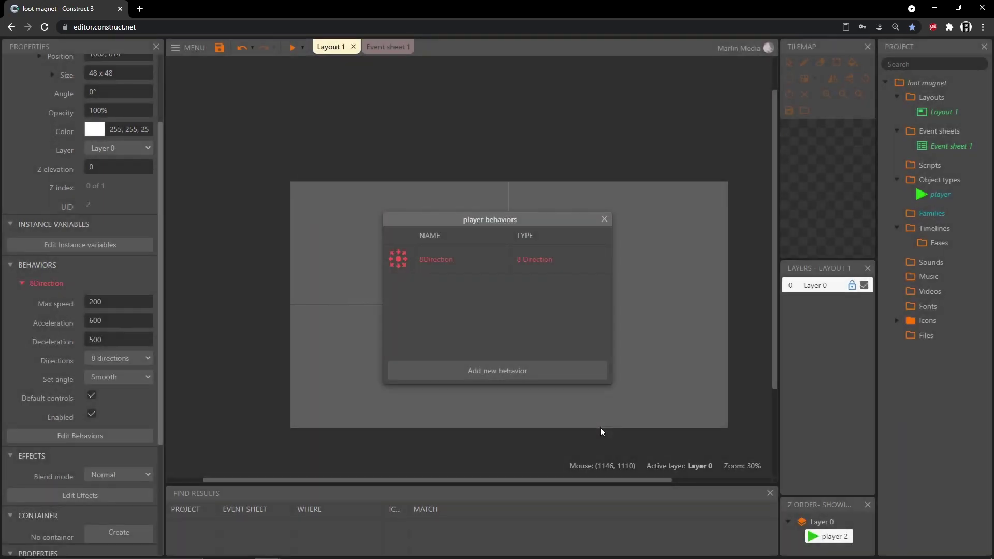
- Add the Scroll To behavior to the player and close its behaviors list
click(500, 373)
scroll(466, 360, down, 2)
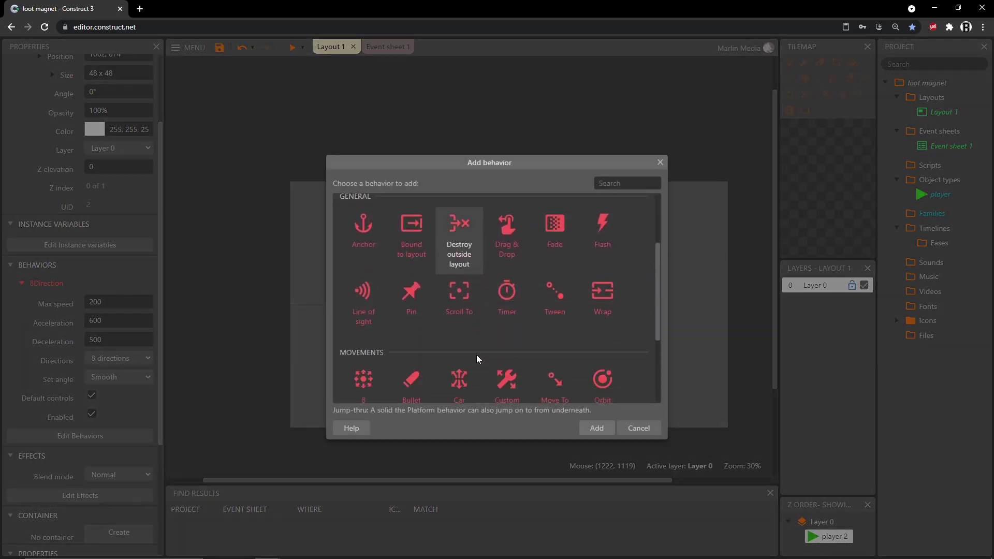
click(456, 310)
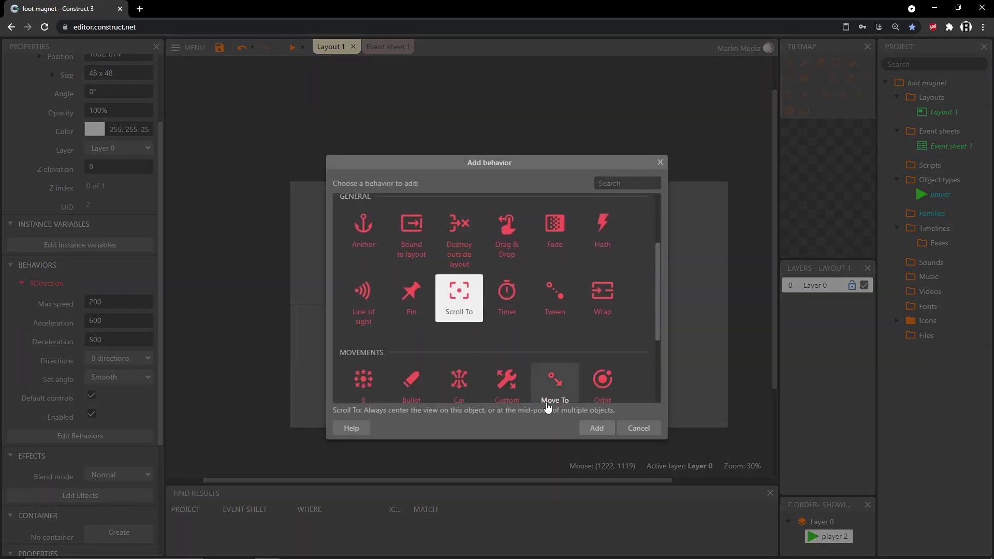
click(597, 429)
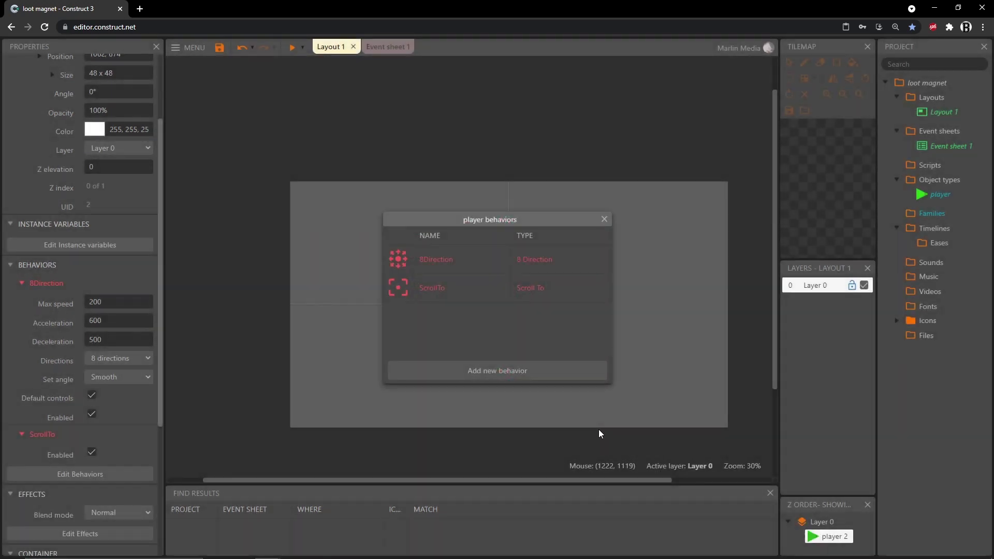
click(604, 219)
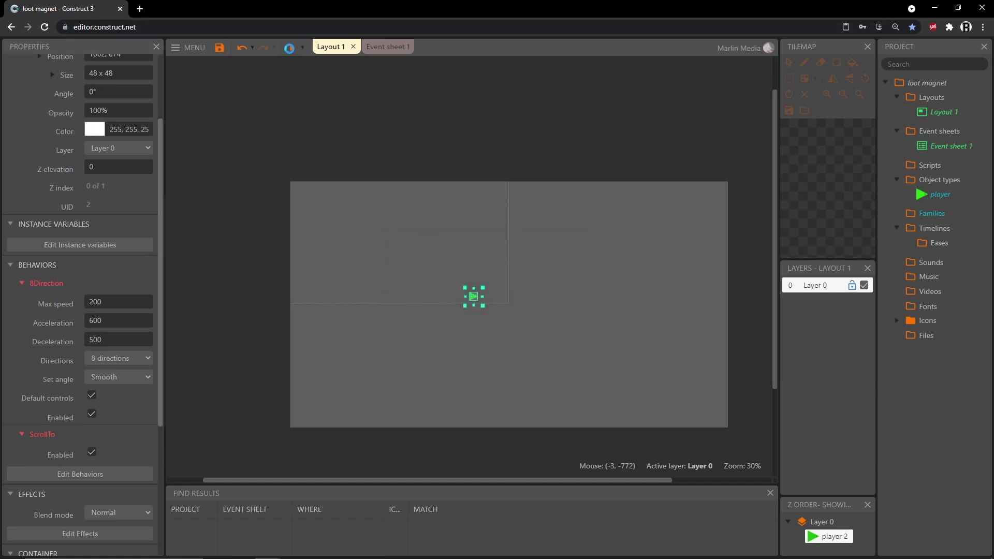
- Preview the layout, steer the player up, down, left and right to test its movement, and close the preview
click(292, 48)
key(Down)
key(Right)
key(Up)
key(Right)
key(Left)
key(Right)
key(Up)
key(Up)
key(Down)
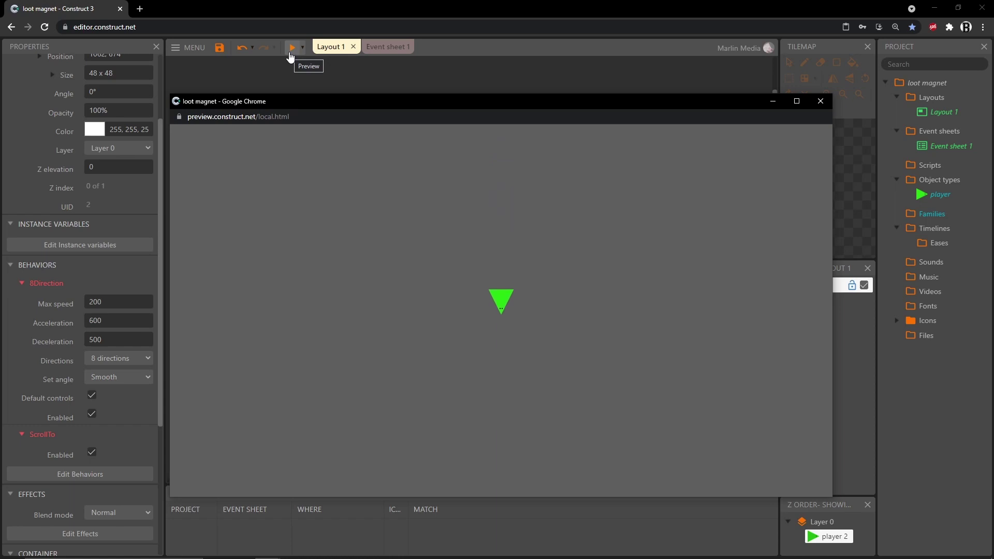
key(Right)
key(Left)
key(Right)
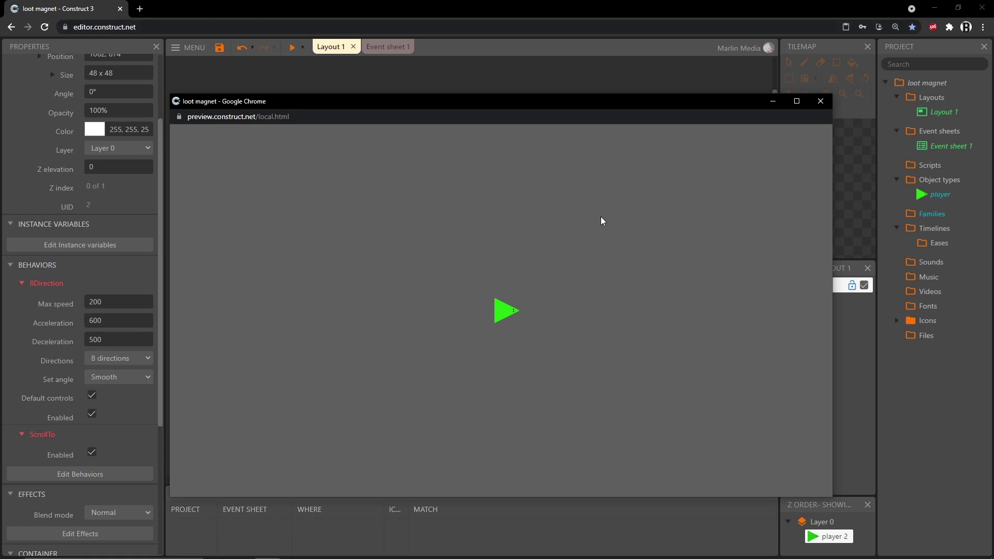
click(820, 101)
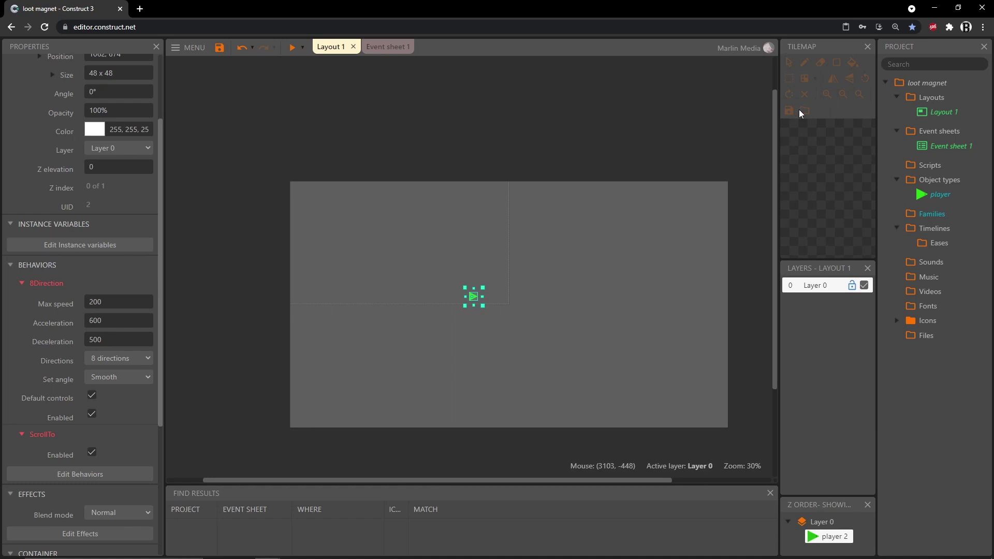
- Set the player's 8 Direction max speed to 450 and both its acceleration and deceleration to 3000
mouse_move(76, 278)
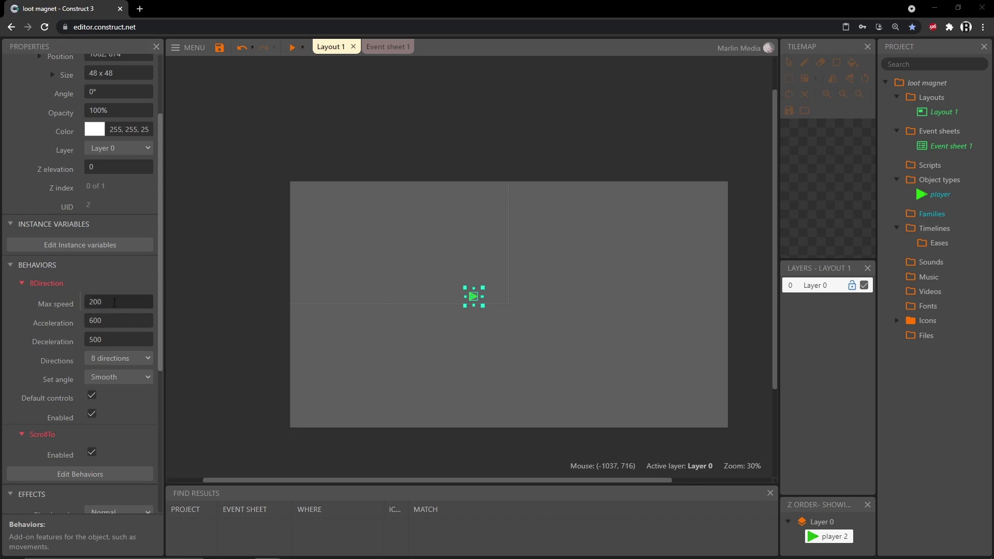
key(alt+Tab)
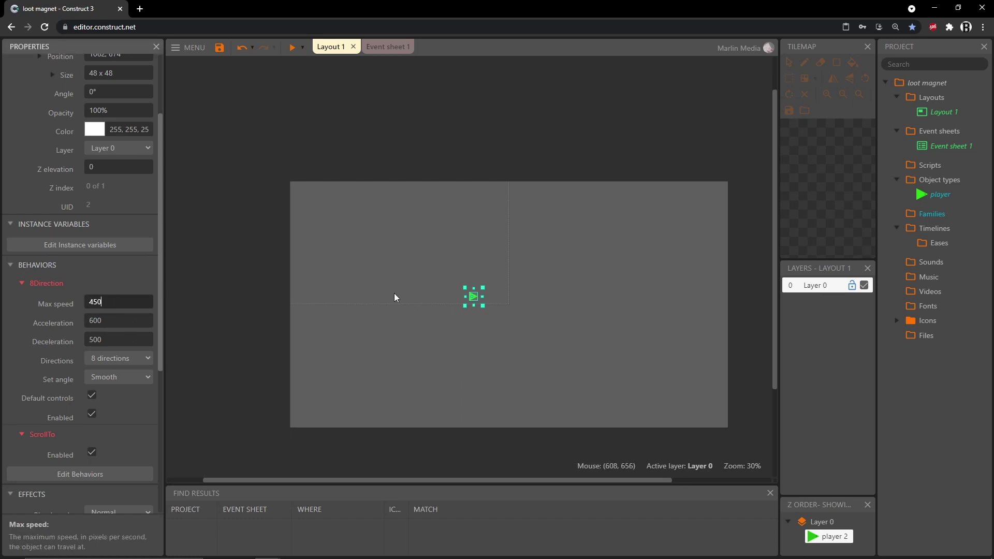
key(Tab)
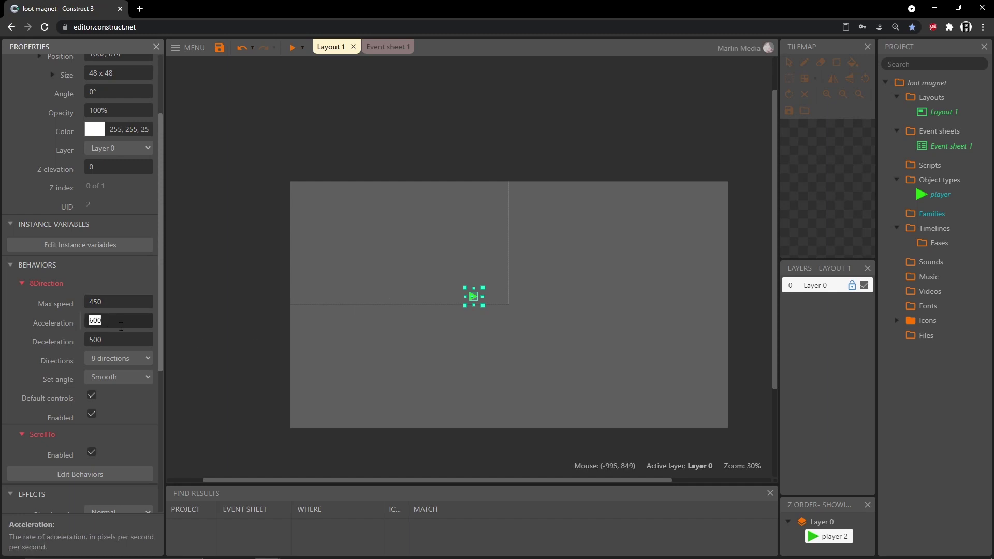
key(Tab)
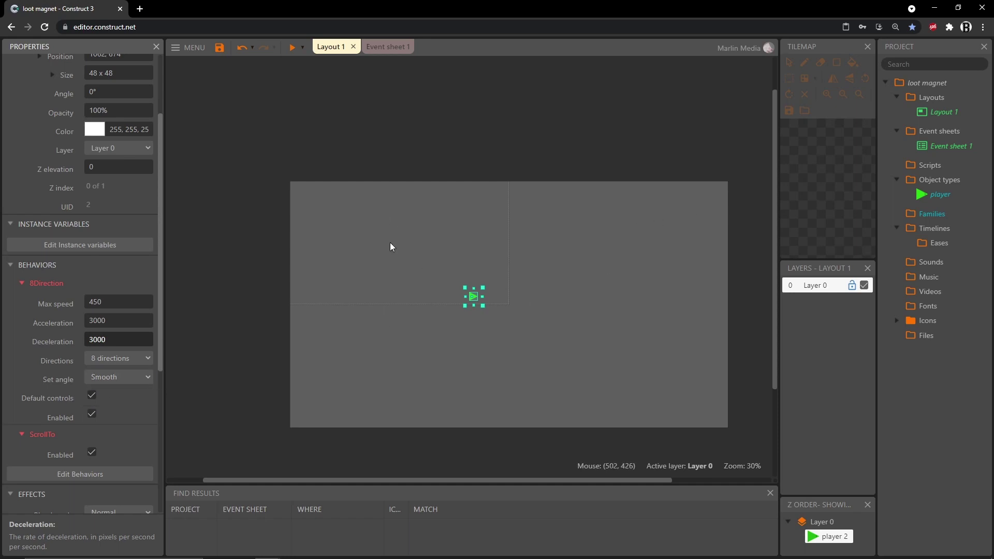
- Insert a new Sprite object near the layout's upper-left corner, at about 109, 60
double_click(374, 243)
scroll(477, 299, down, 2)
scroll(477, 299, down, 2)
double_click(605, 352)
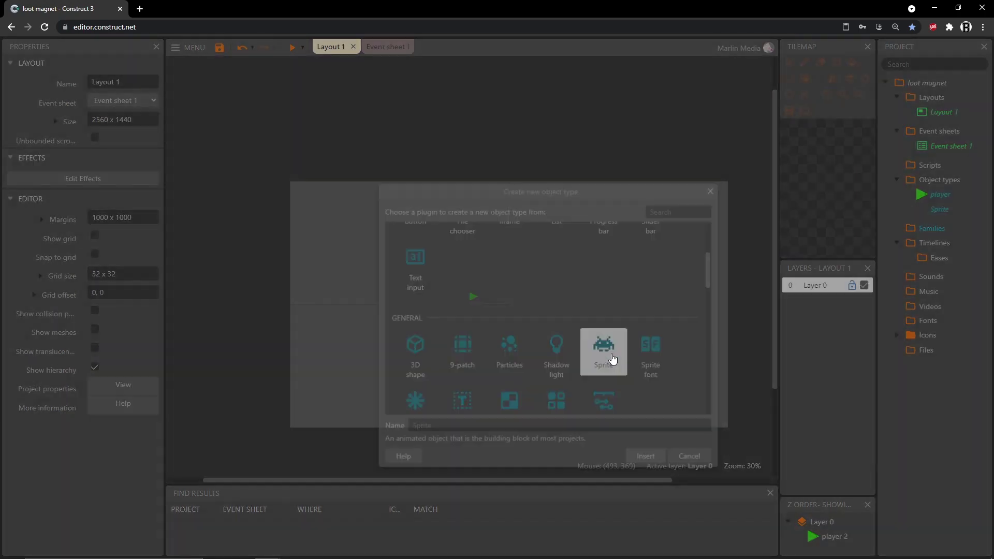
click(309, 192)
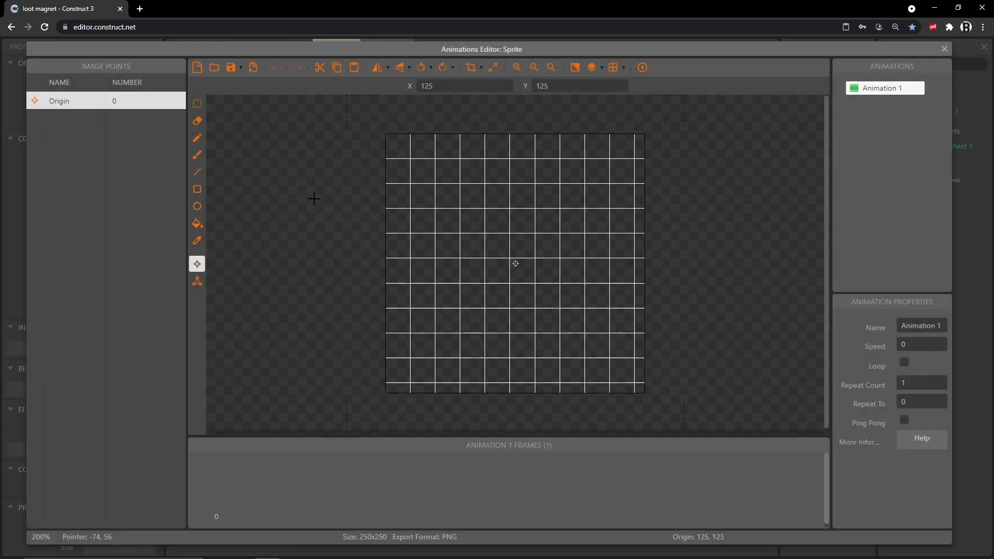
- Resize the new sprite's image canvas to 32 by 32 pixels
click(494, 68)
text(32)
key(Tab)
text(32)
key(Return)
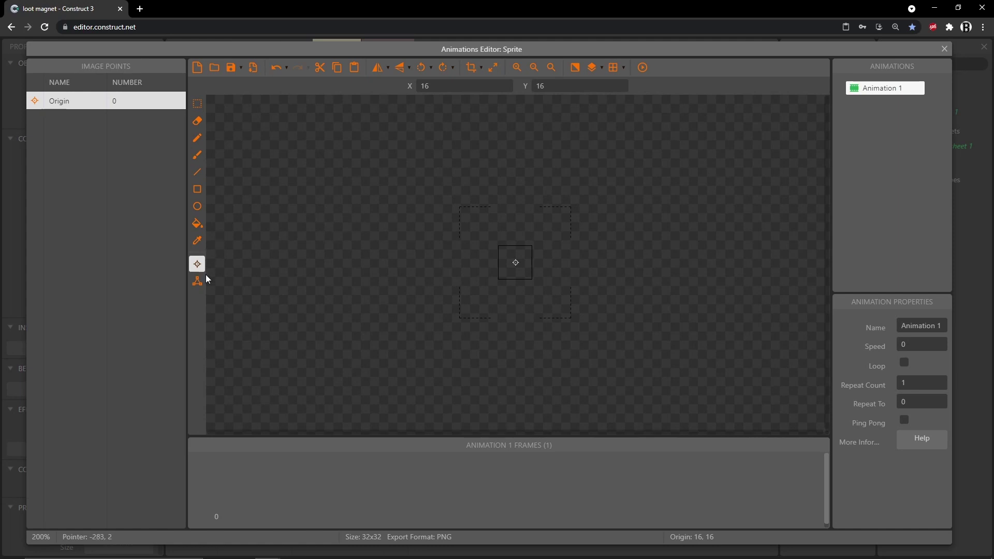
- Flood-fill the whole 32 by 32 canvas with brown, about hue 31.9, saturation 40.51 and luminosity 38.24
click(196, 224)
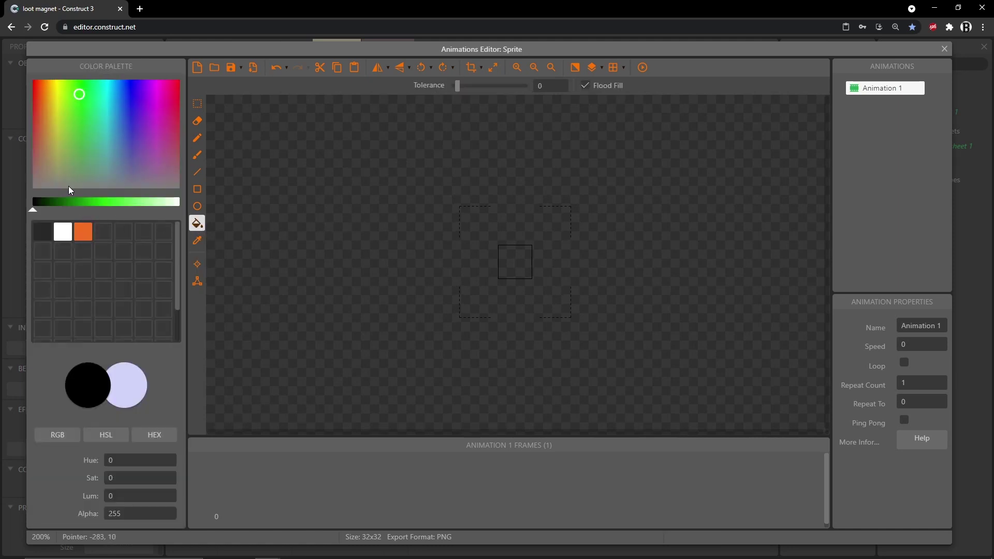
drag(54, 150, 45, 143)
click(90, 202)
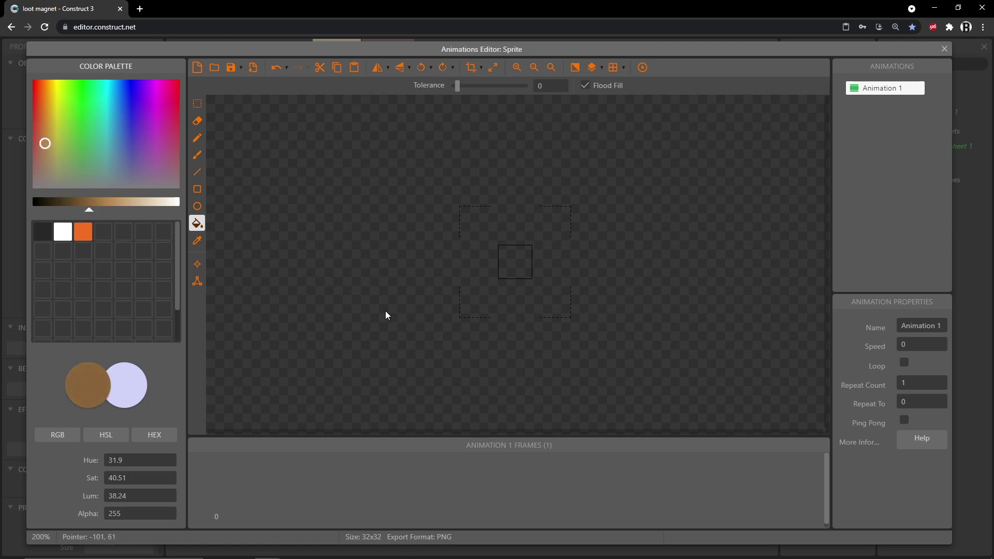
click(518, 273)
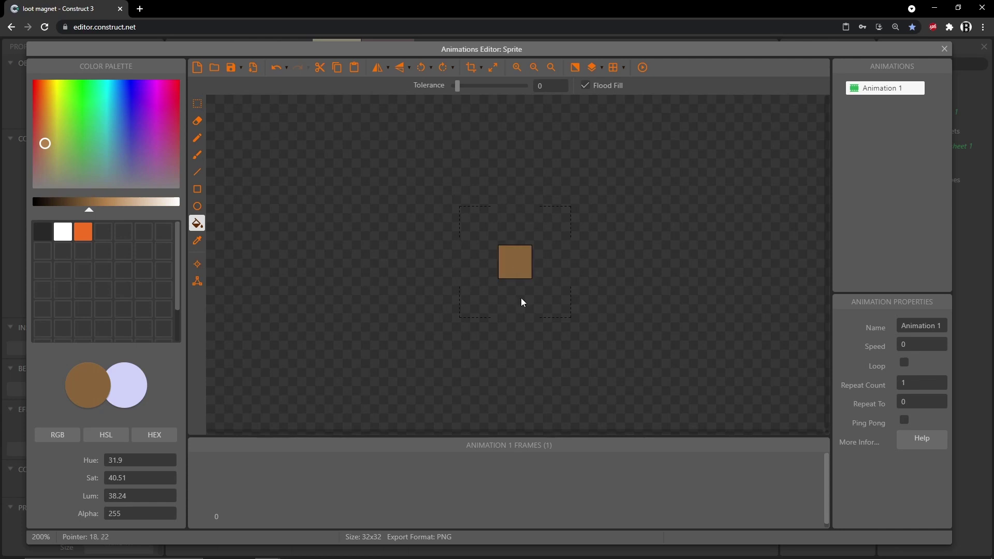
- Assign the brown sprite's origin point to the image's bottom-left corner at 0, 32 and close the image editor
click(198, 265)
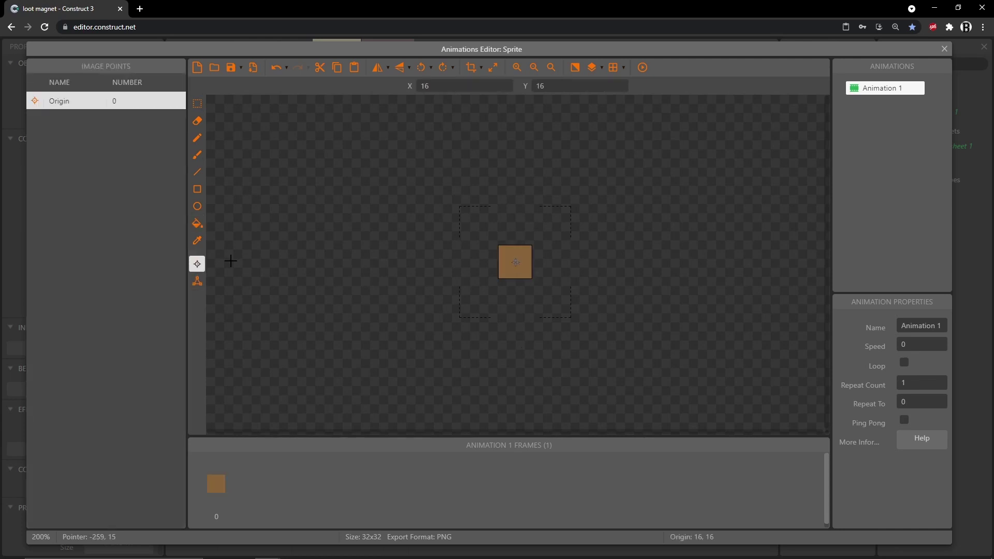
key(KP_1)
right_click(86, 102)
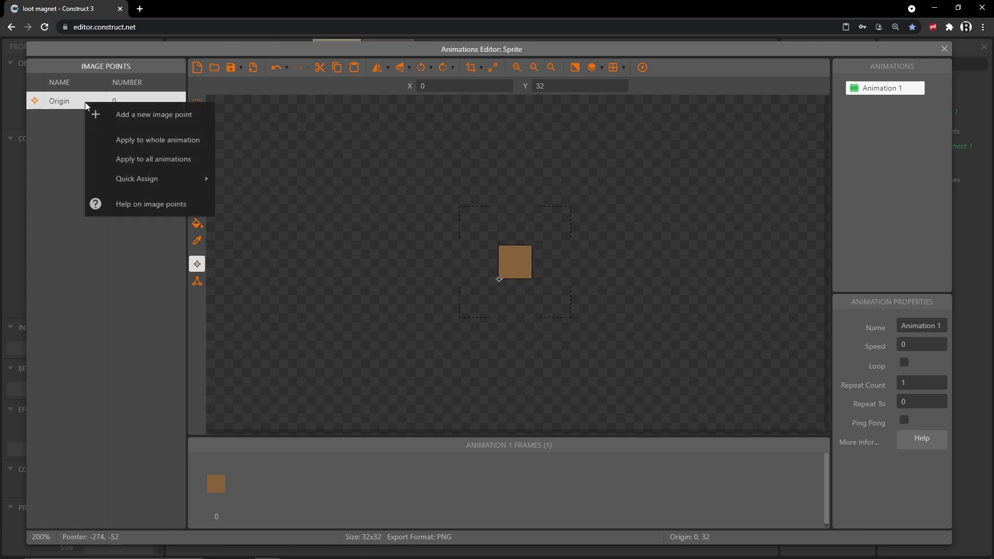
mouse_move(176, 182)
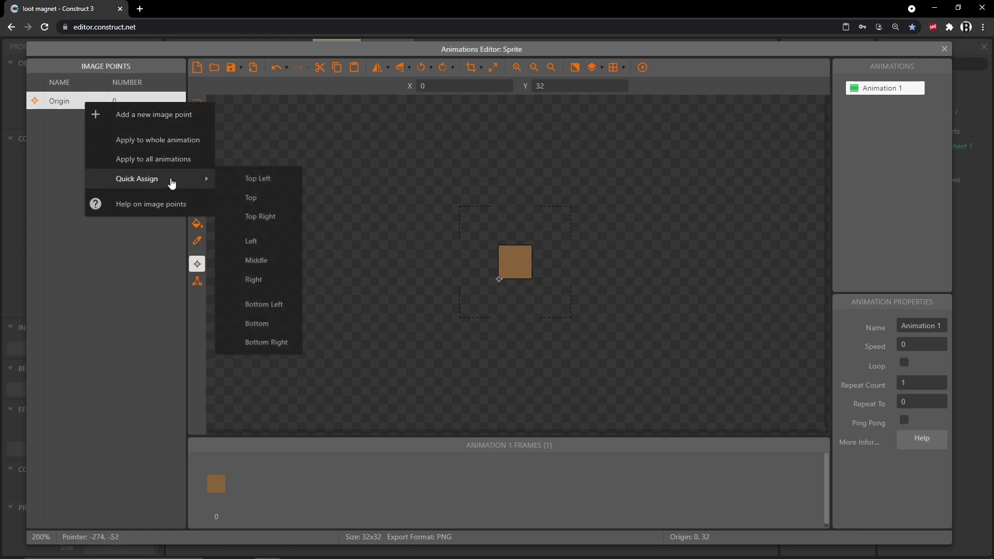
click(272, 311)
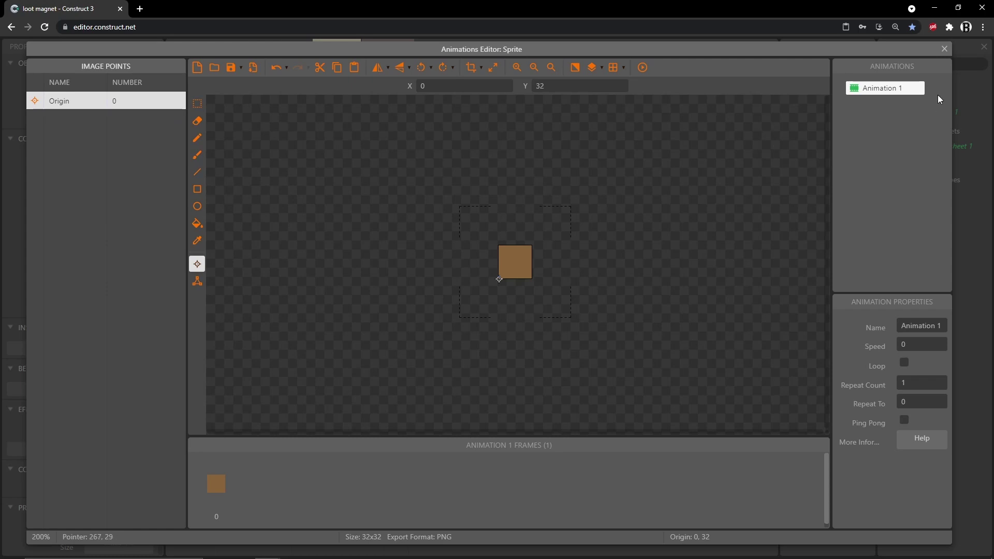
click(944, 48)
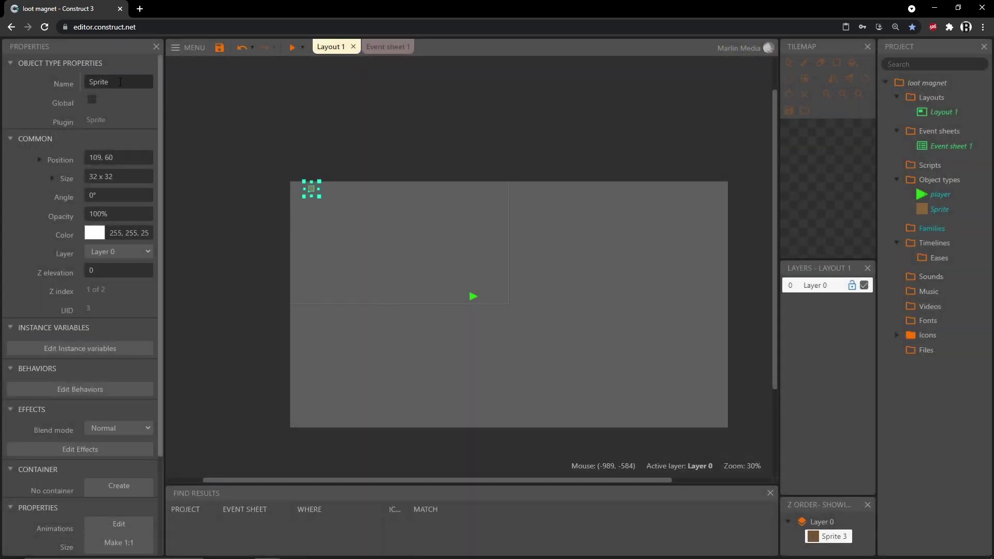
- Rename the brown sprite as wall and move it close to the layout's left edge, at about 39, 60
click(133, 82)
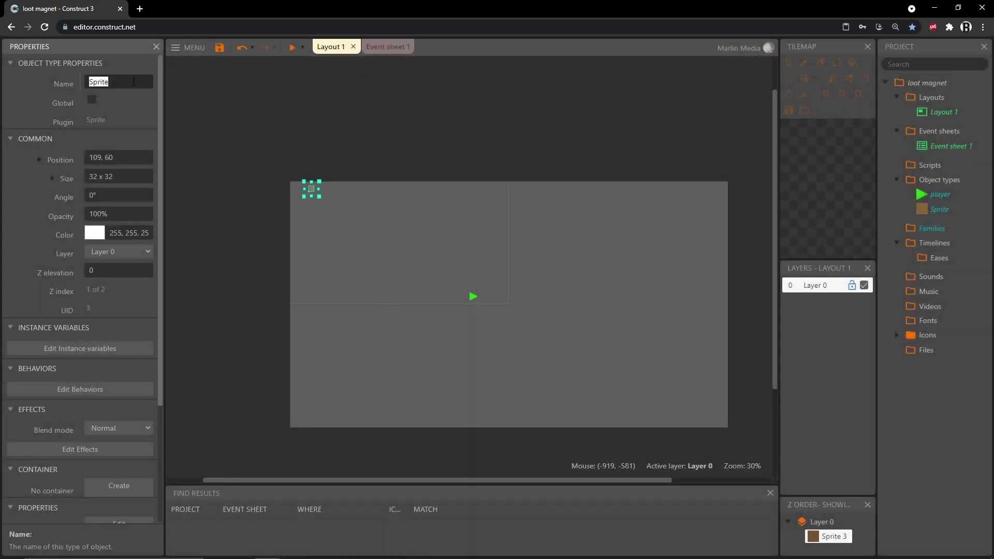
text(wall)
key(Return)
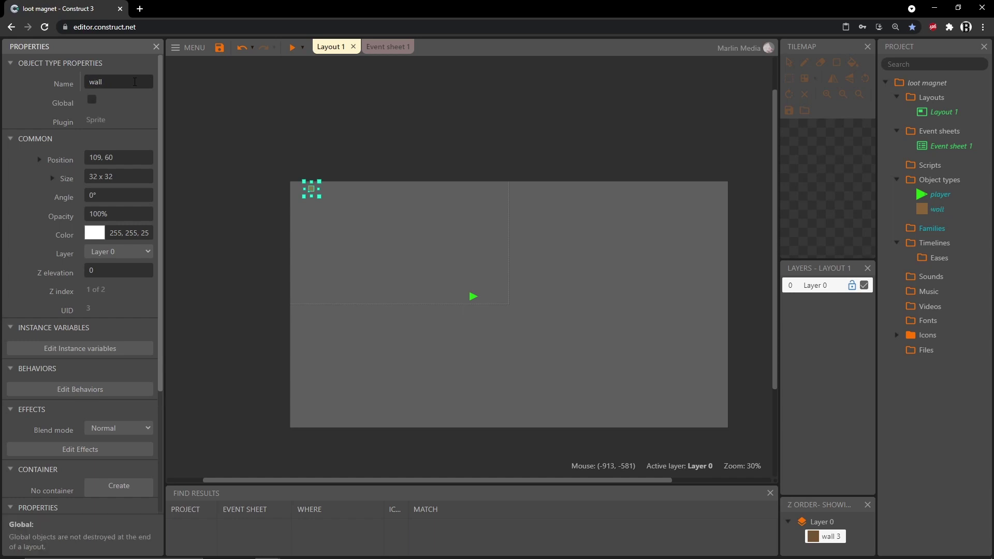
mouse_move(311, 189)
mouse_down()
mouse_move(315, 203)
mouse_move(300, 189)
mouse_up()
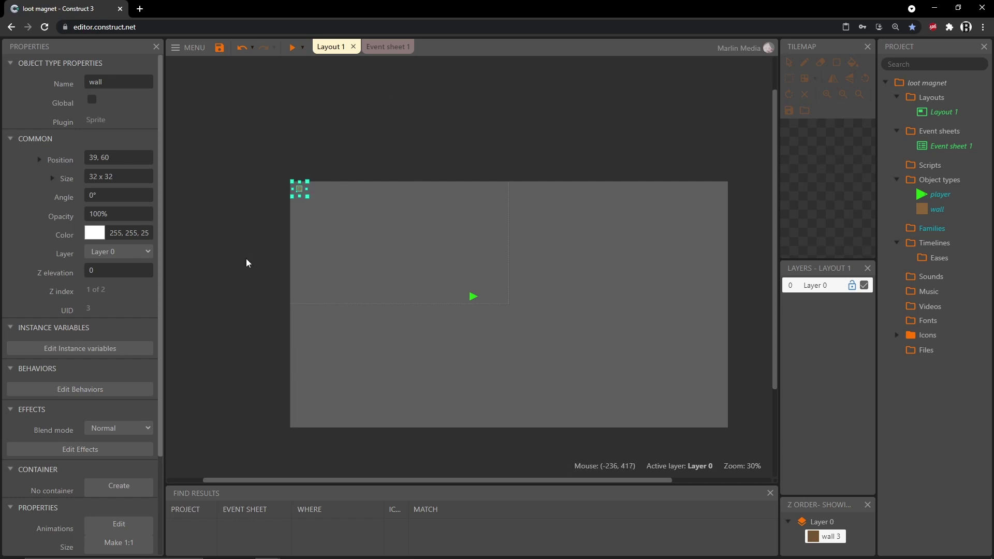
- Turn on snap to grid for the layout and move the wall to the top edge at 64, 32
click(221, 199)
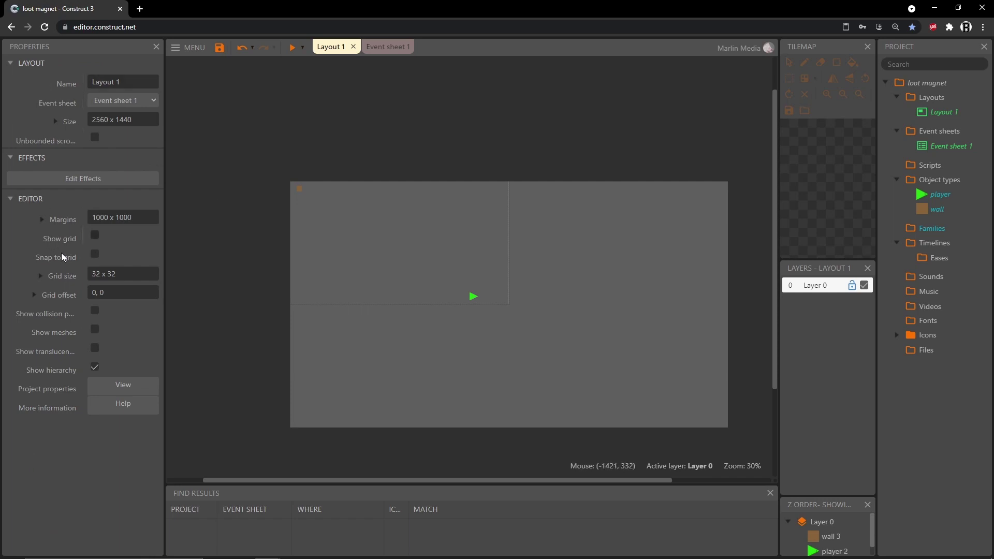
click(95, 254)
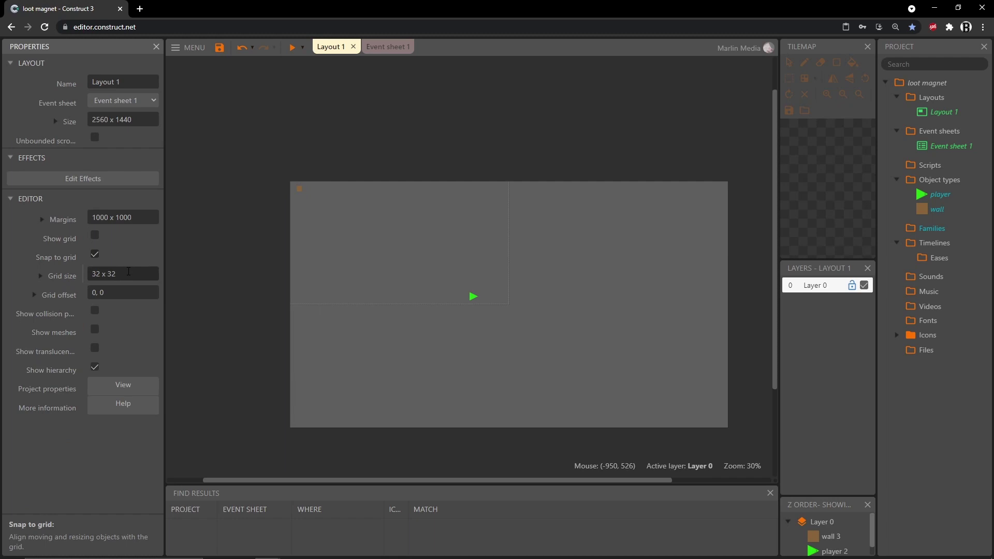
ctrl+scroll(310, 213, up, 2)
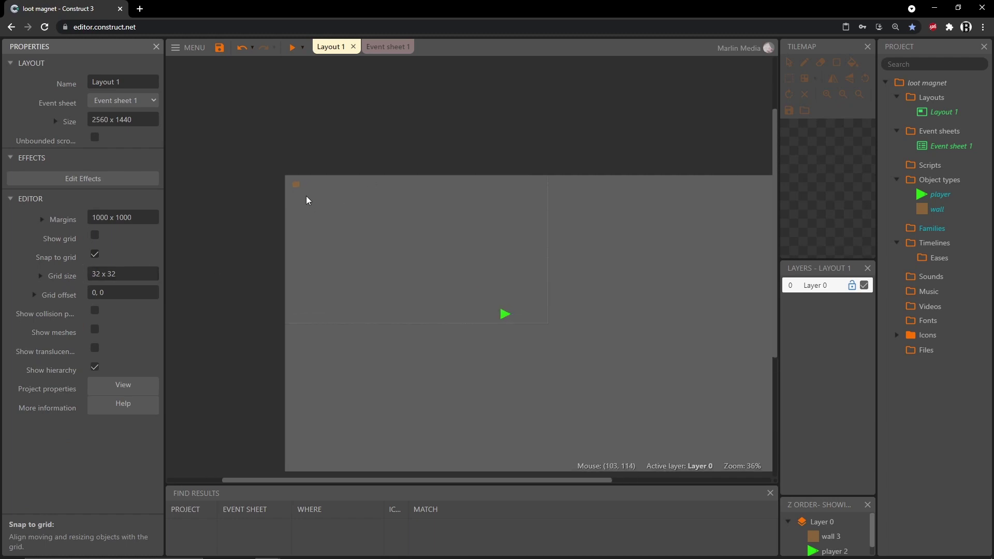
mouse_move(298, 190)
mouse_down()
mouse_move(291, 185)
mouse_move(304, 182)
mouse_up()
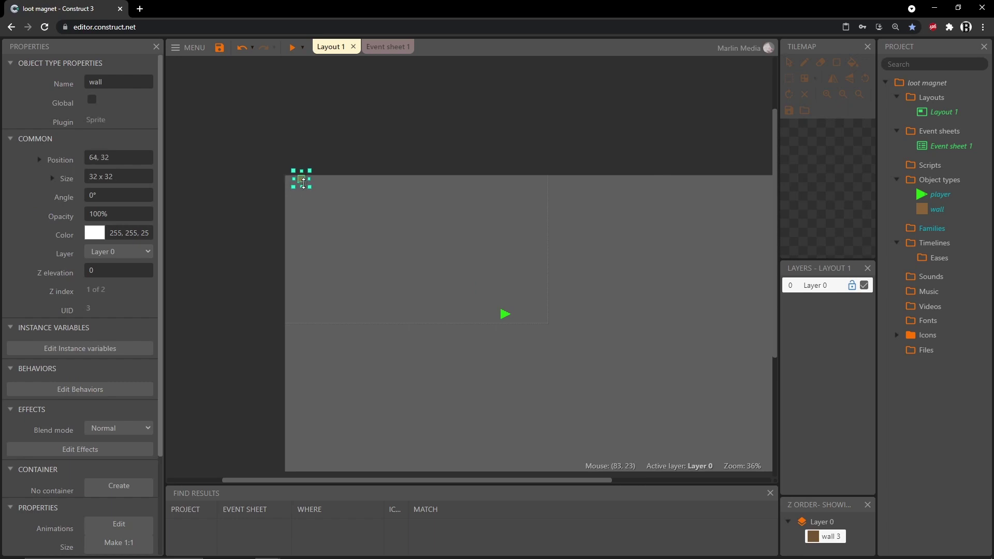
- Duplicate the wall and stretch the copy to 32 x 1440 along the layout's full left edge, positioned at 0, 1440
ctrl+drag(303, 183, 280, 224)
scroll(280, 223, down, 1)
drag(290, 176, 292, 374)
drag(280, 317, 287, 317)
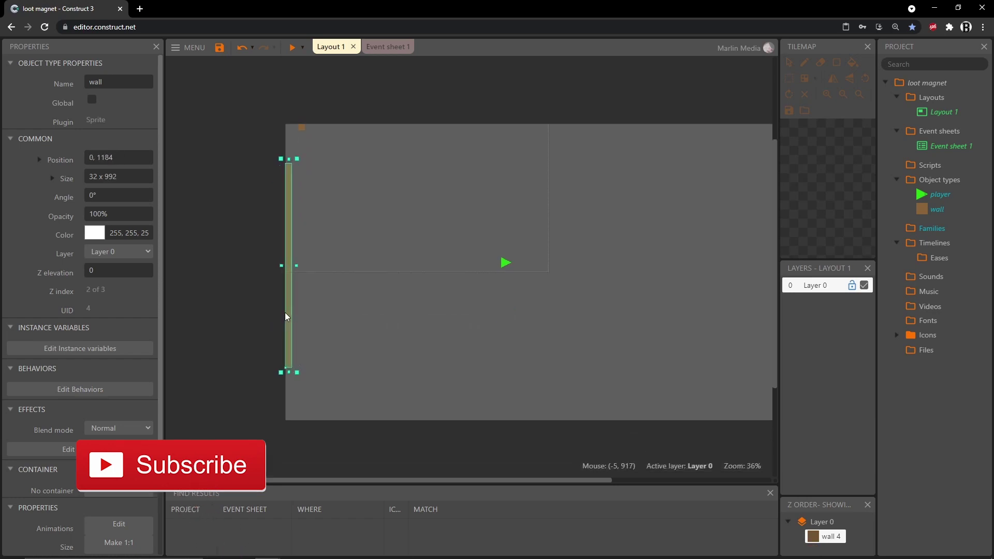
drag(291, 371, 291, 425)
drag(288, 159, 287, 120)
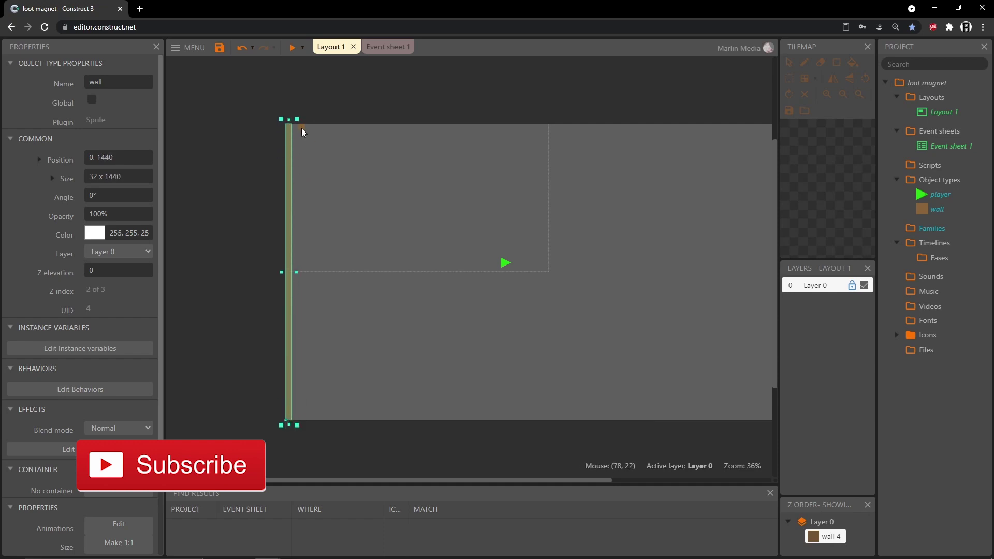
- Stretch the original small wall along the layout's top edge to 2496 x 32, starting at 32, 32
click(302, 132)
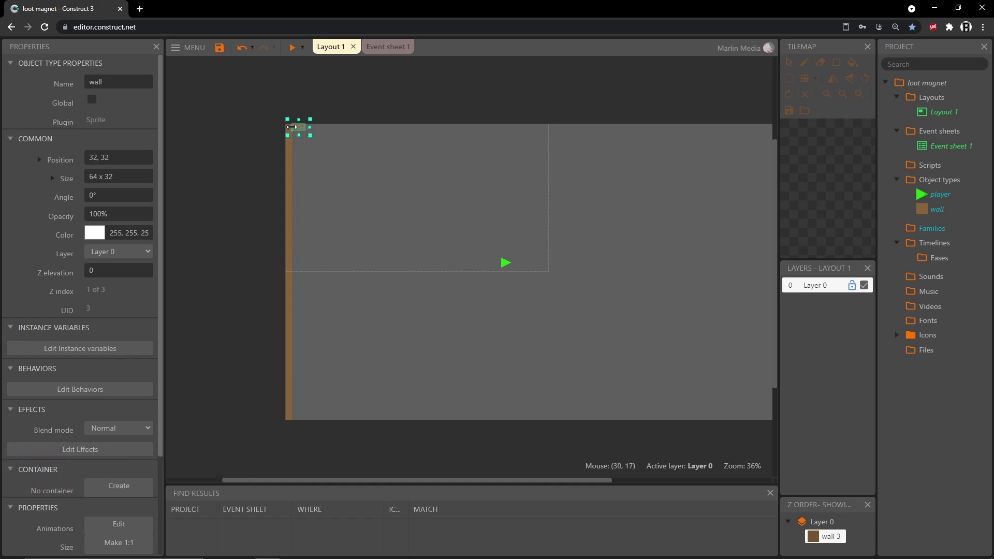
drag(310, 127, 701, 160)
middle_drag(701, 160, 601, 174)
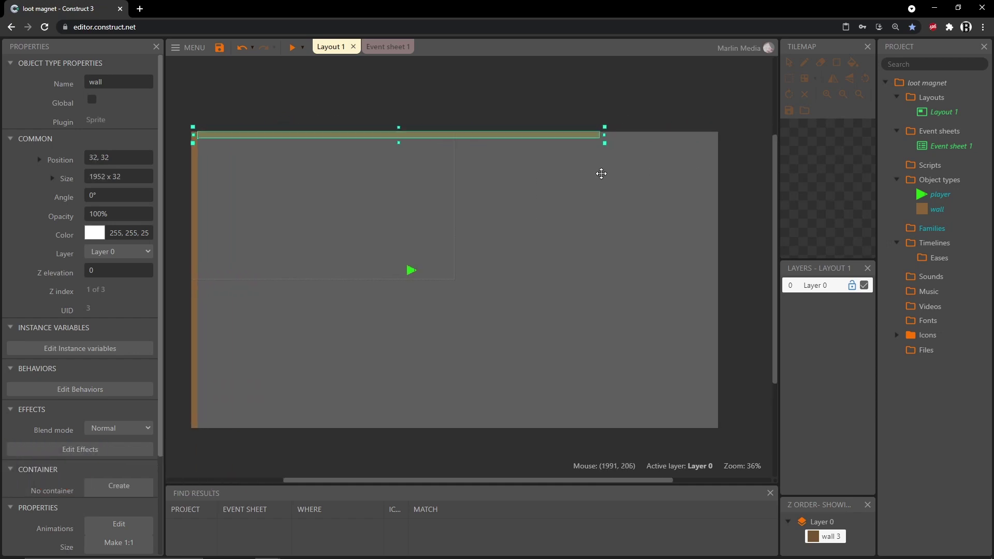
drag(613, 134, 724, 146)
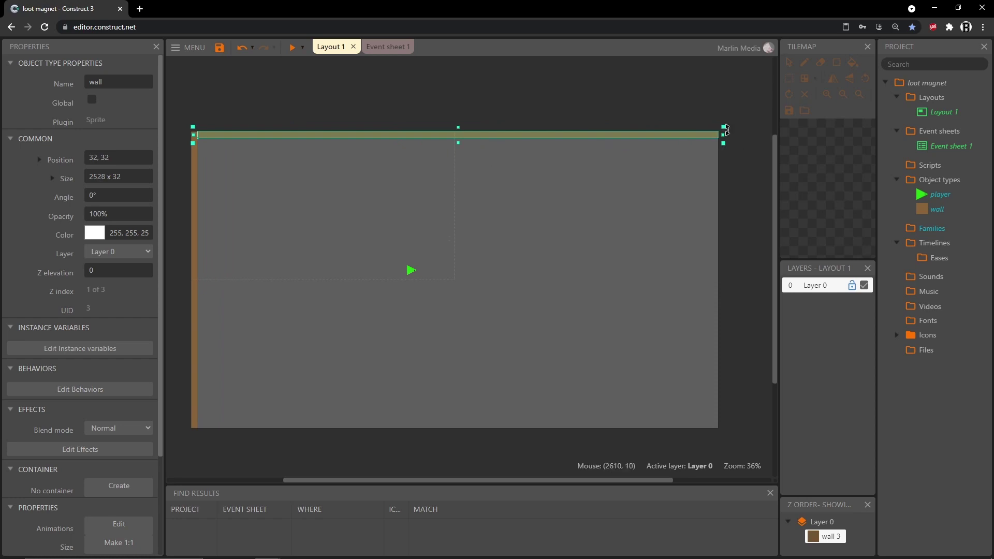
drag(723, 135, 718, 134)
- Copy the left wall to the right edge at 2528, 1440 and the top wall to the bottom edge at 32, 1440
click(193, 228)
click(196, 232)
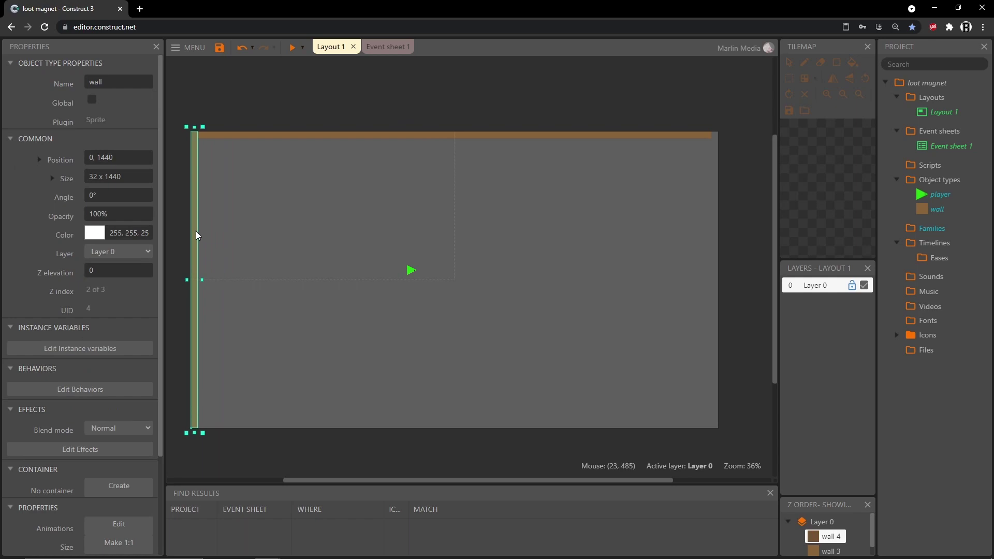
ctrl+drag(196, 236, 718, 234)
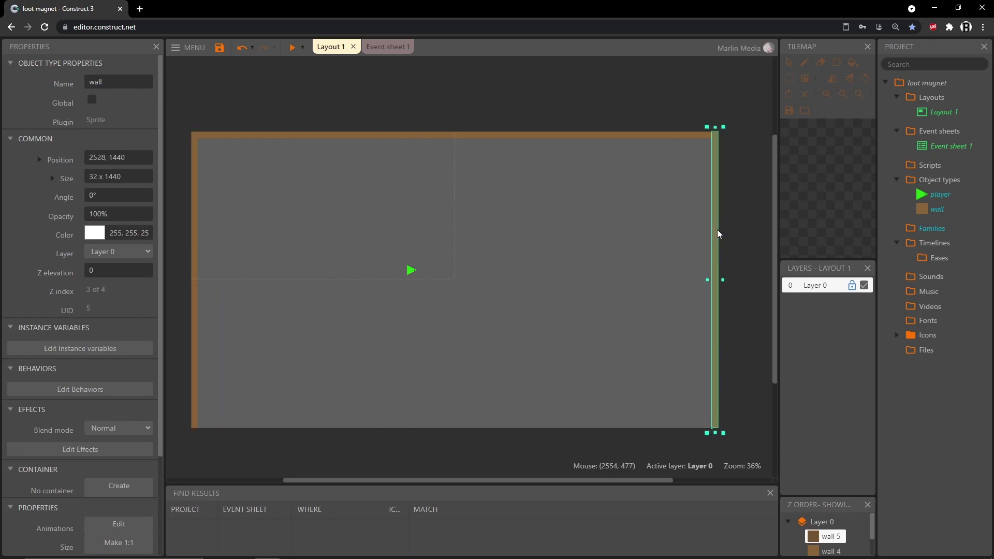
click(567, 137)
ctrl+drag(529, 138, 528, 435)
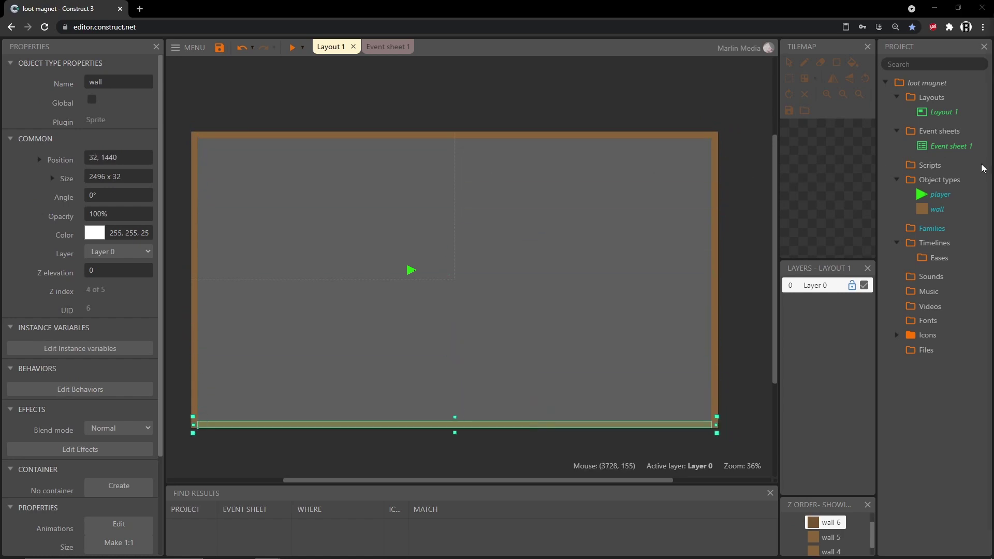
- Add the Solid behavior to the wall object type
double_click(938, 211)
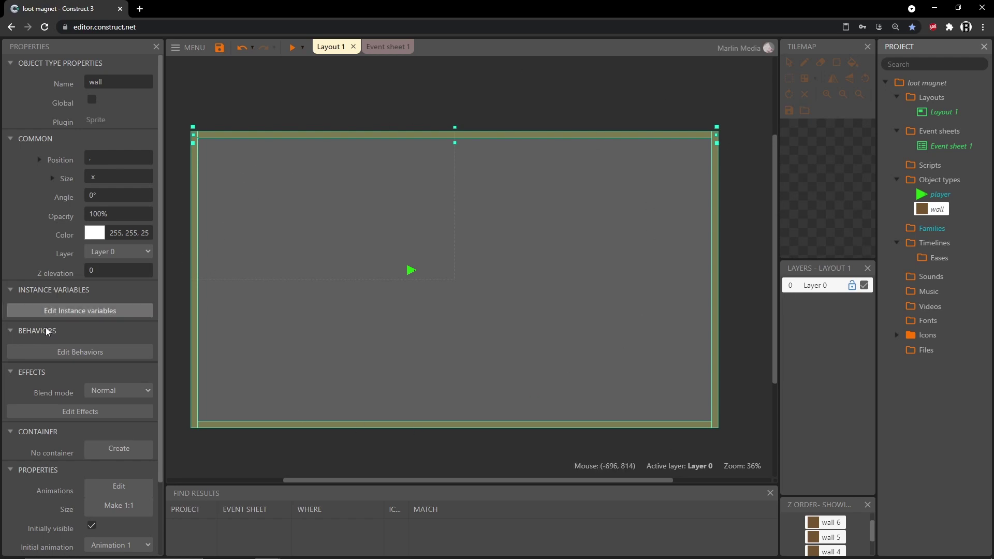
click(57, 357)
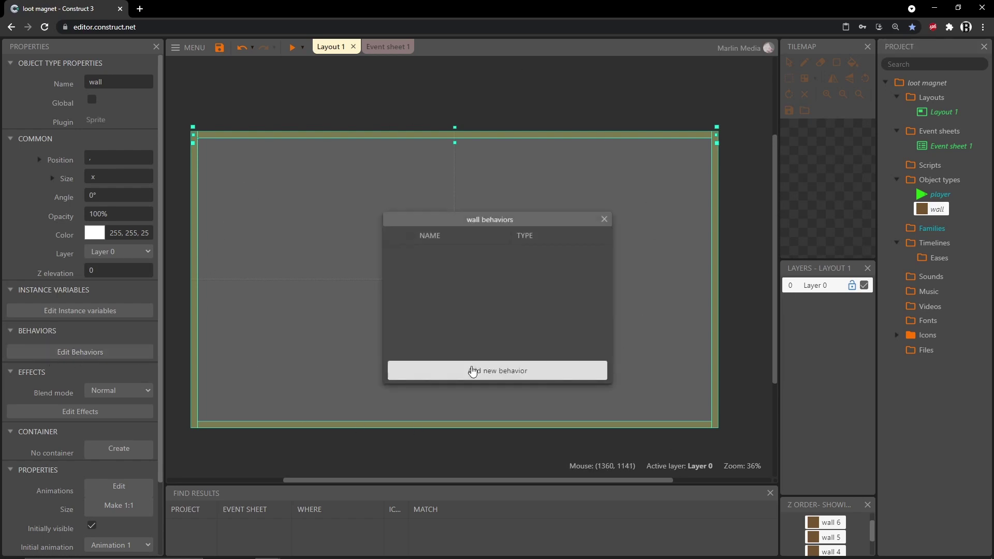
click(412, 370)
click(555, 243)
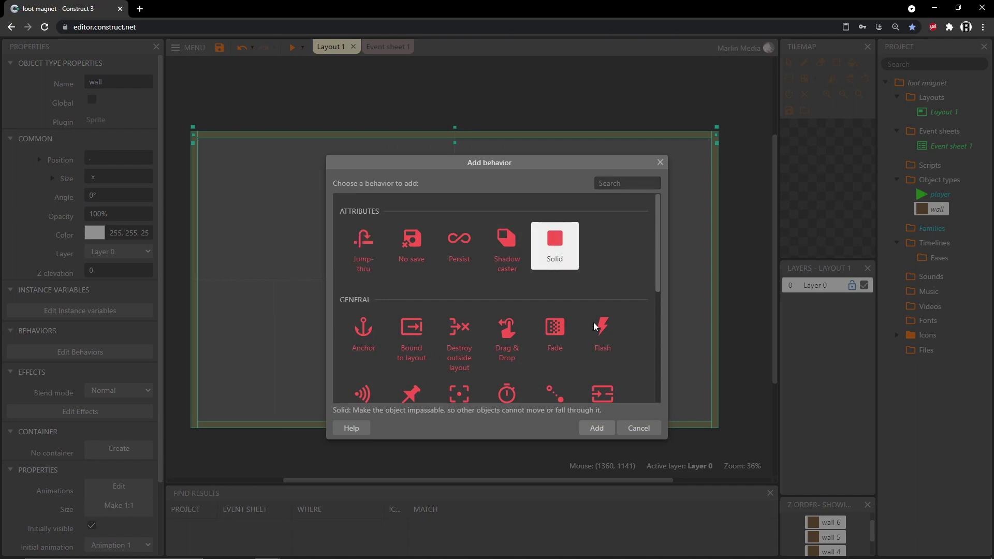
click(597, 428)
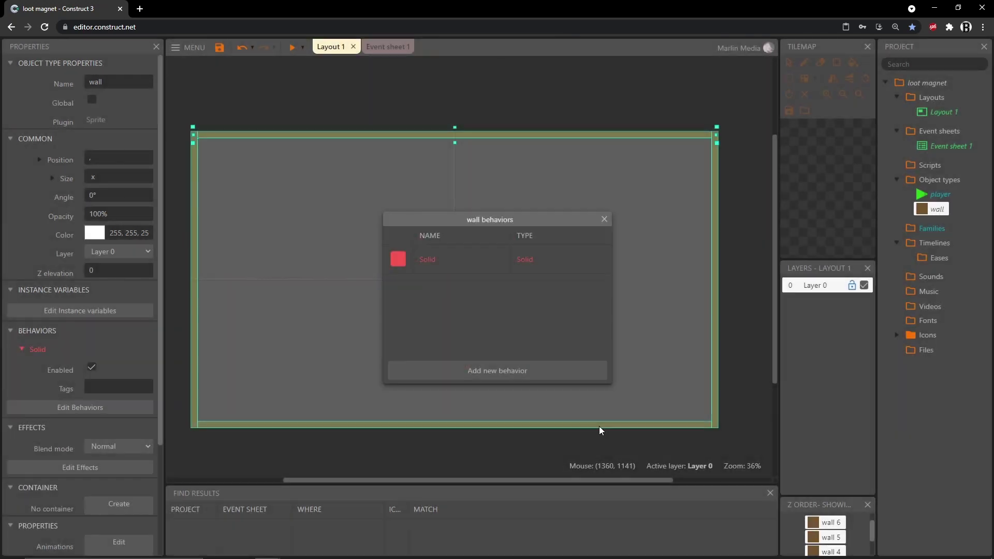
click(602, 220)
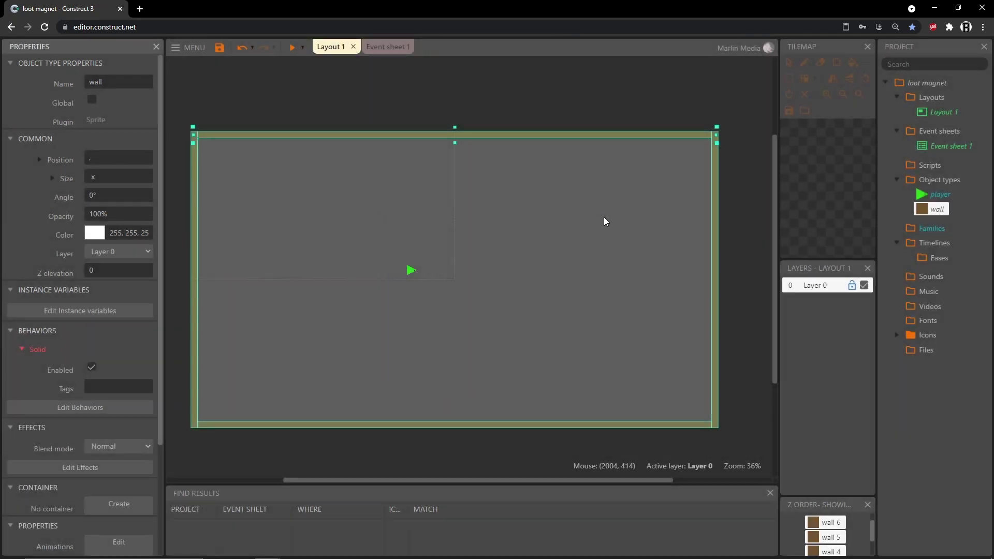
- Preview the layout, steer the player up, left and down to test the walls, and close the preview
click(292, 47)
key(Up)
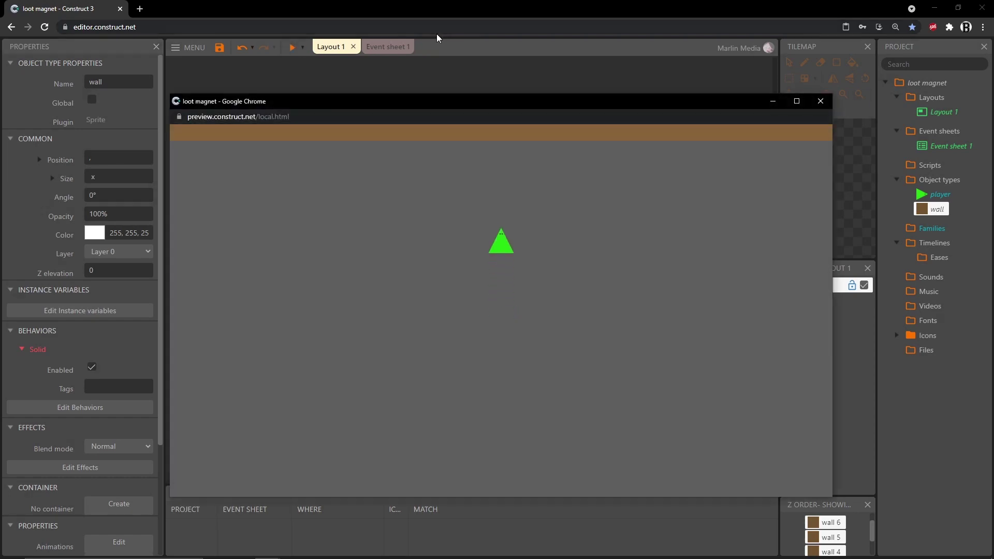
key(Left)
key(Down)
key(Left)
key(Up)
click(821, 101)
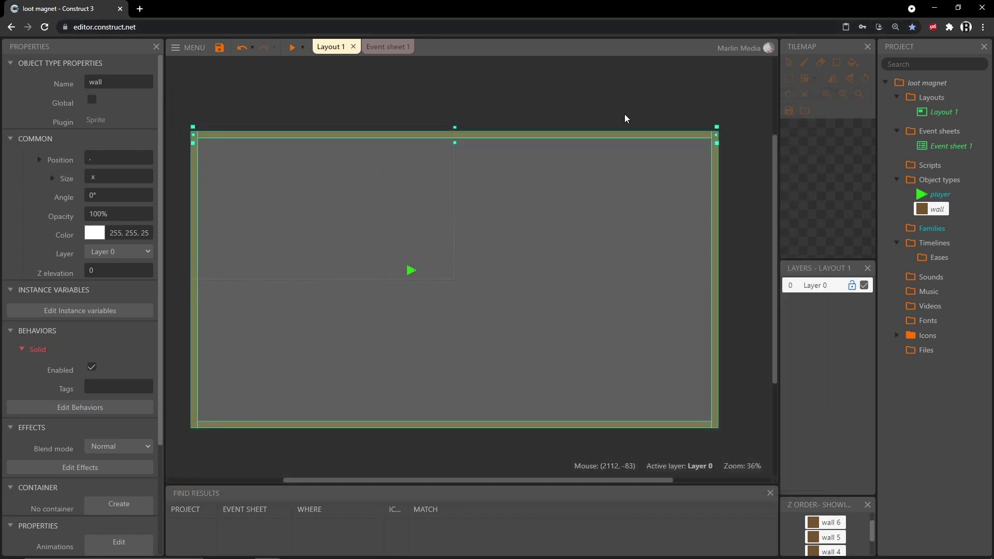
- Create a Tiled Background object and place it inside the layout's top-left corner
click(419, 103)
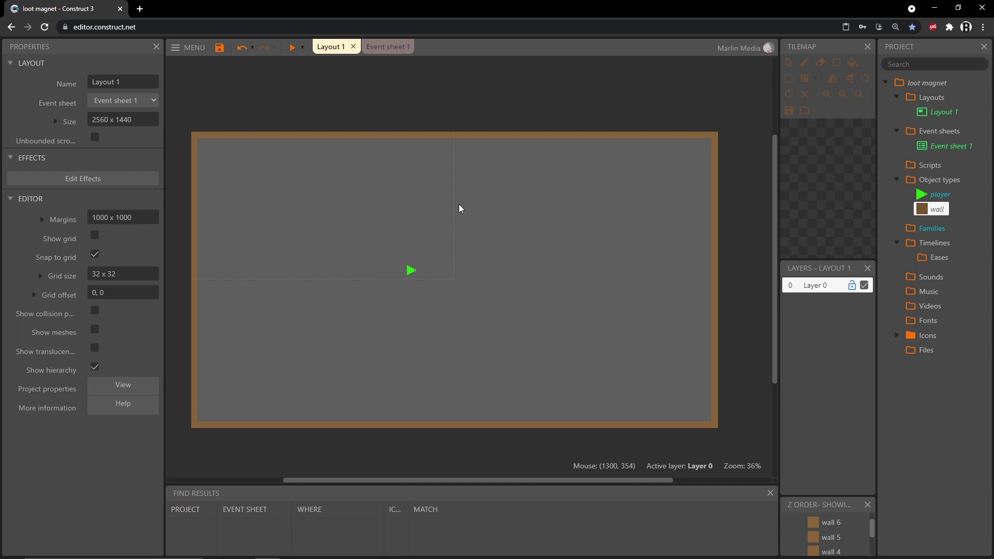
double_click(503, 230)
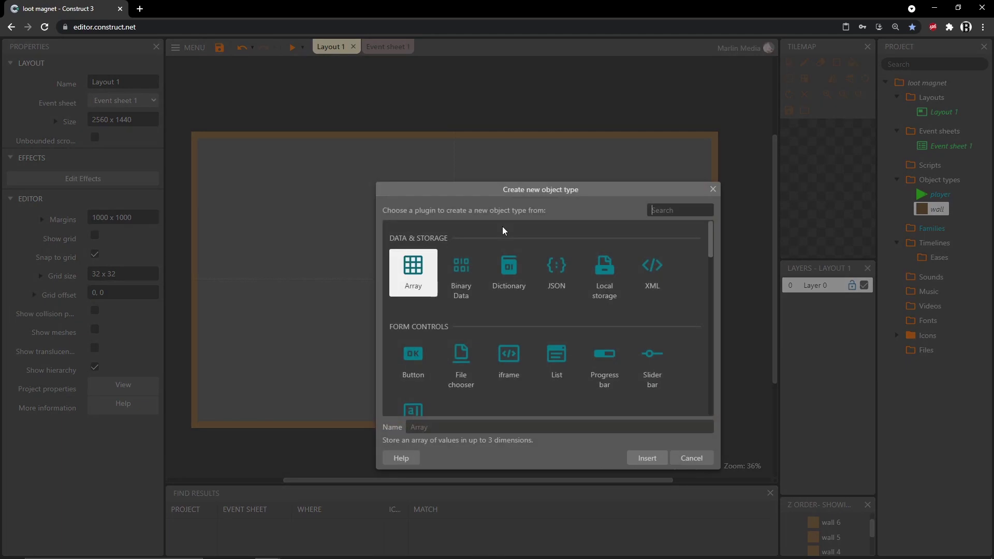
scroll(510, 269, down, 5)
click(513, 277)
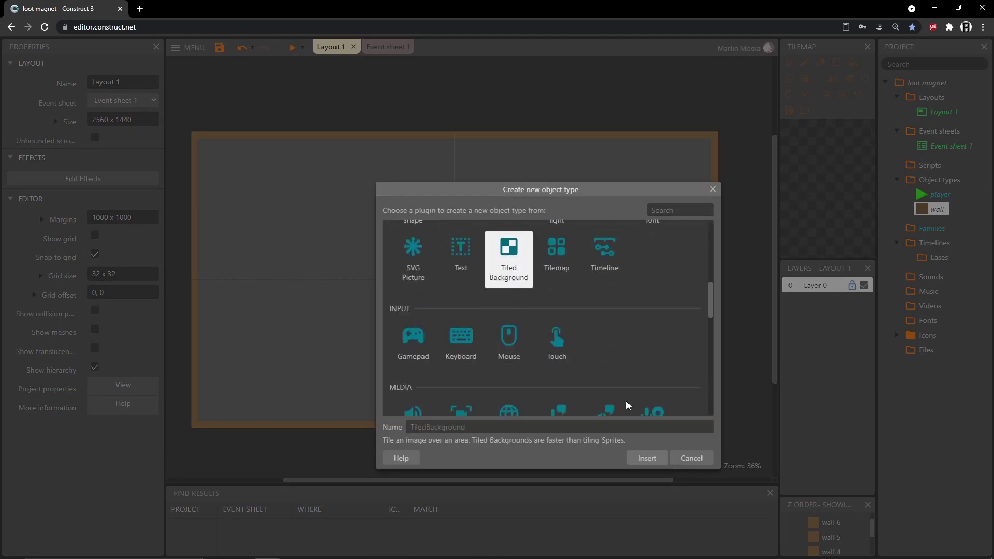
click(647, 458)
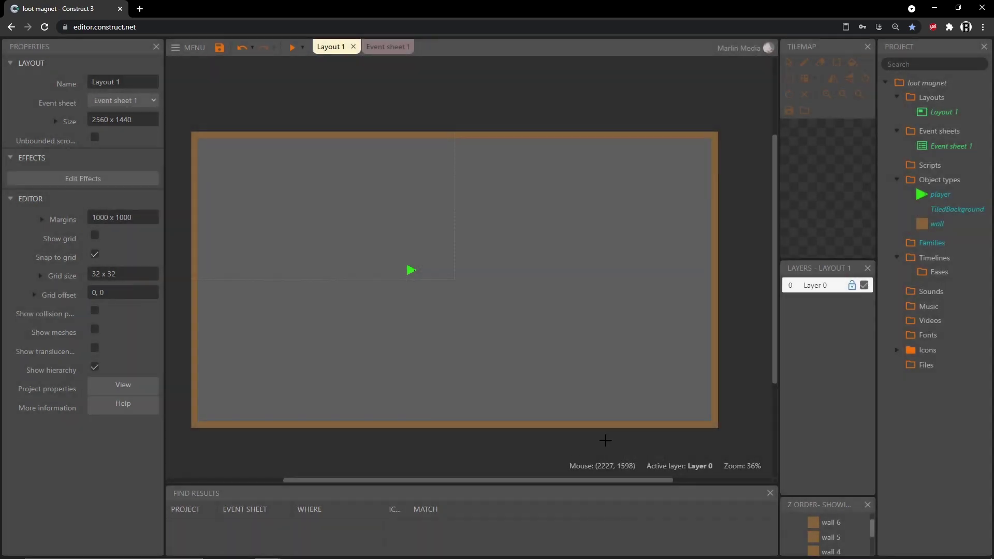
click(201, 148)
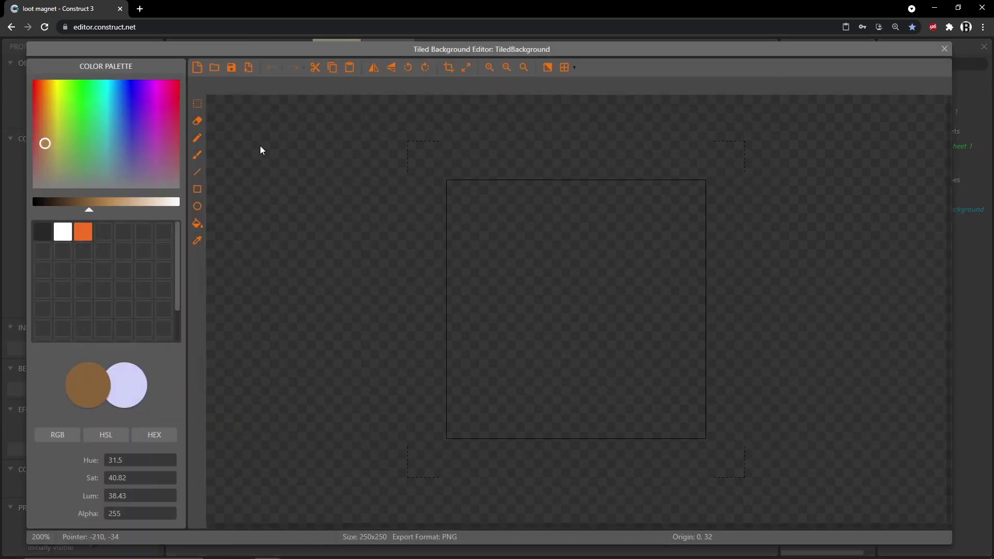
- Resize the tiled background's image canvas to 128 by 128 pixels
click(467, 68)
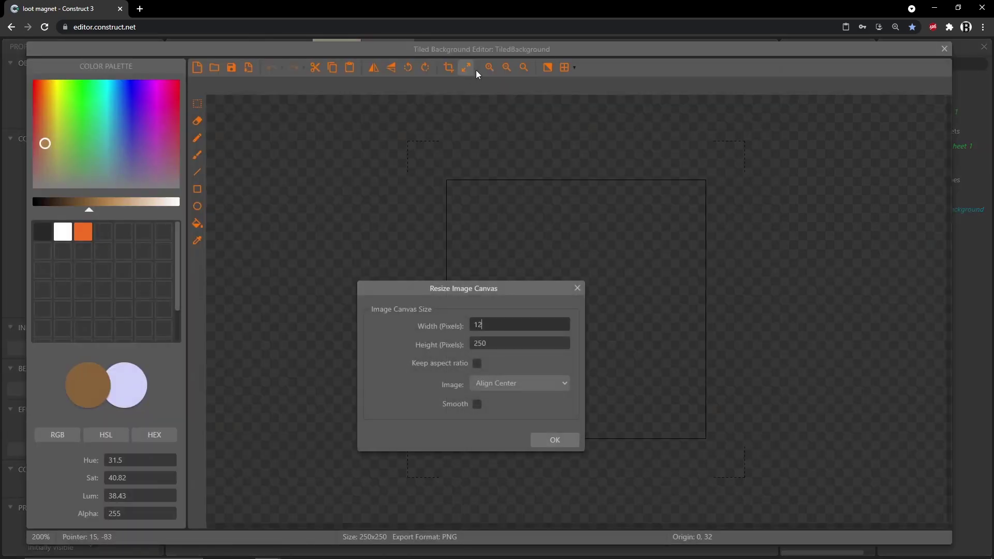
key(Tab)
text(8)
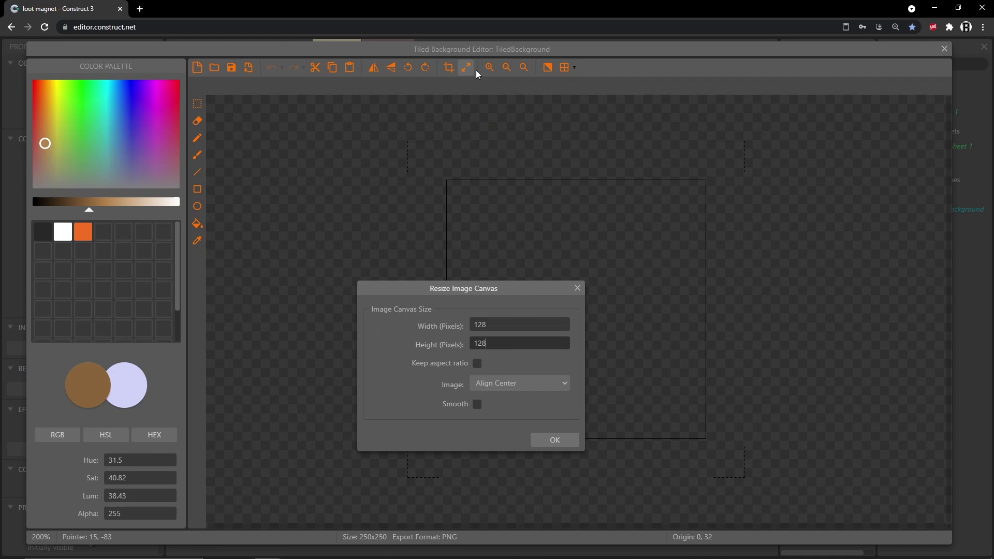
key(Return)
- Configure the image editor's grid to 64 by 64 pixels and show it over the canvas
click(576, 75)
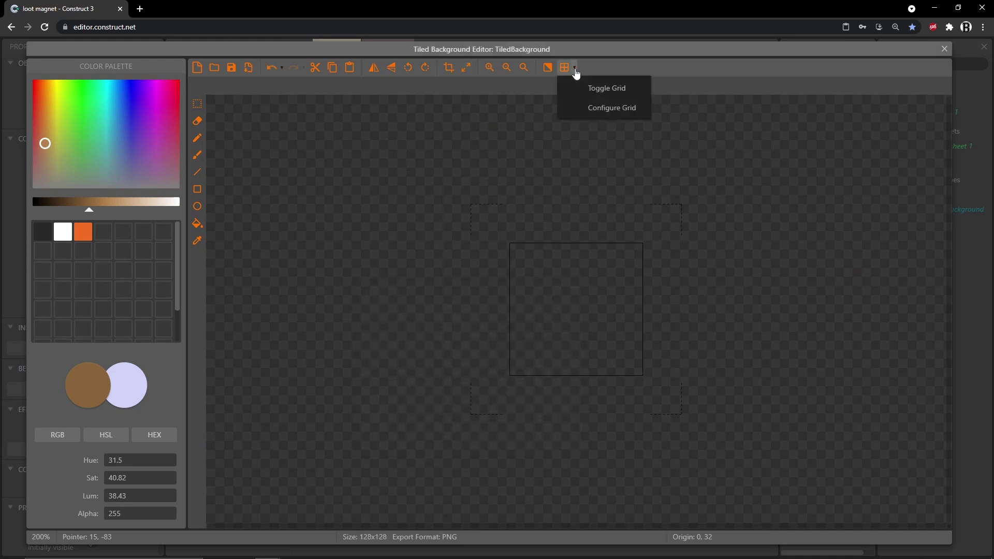
click(614, 108)
text(64)
key(Tab)
text(64)
key(Return)
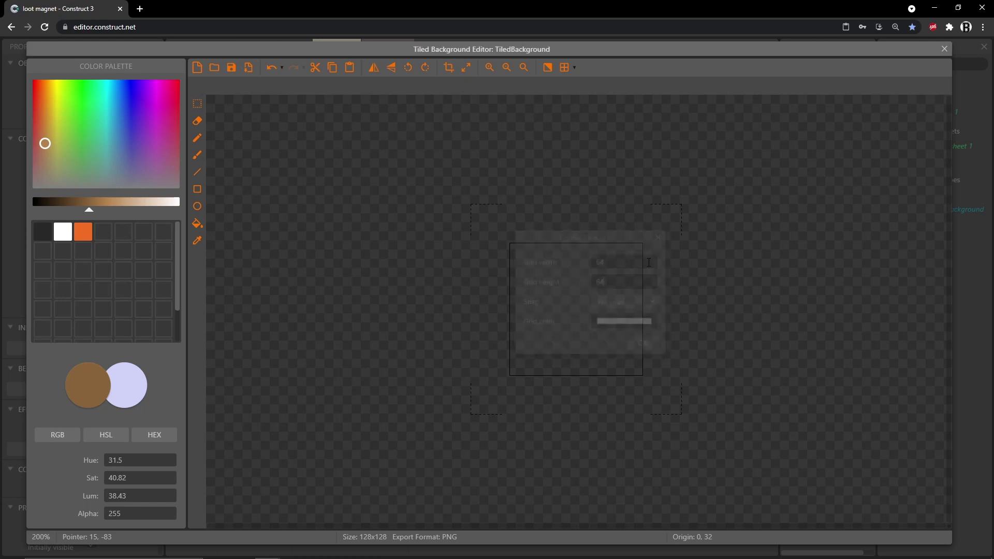
click(567, 78)
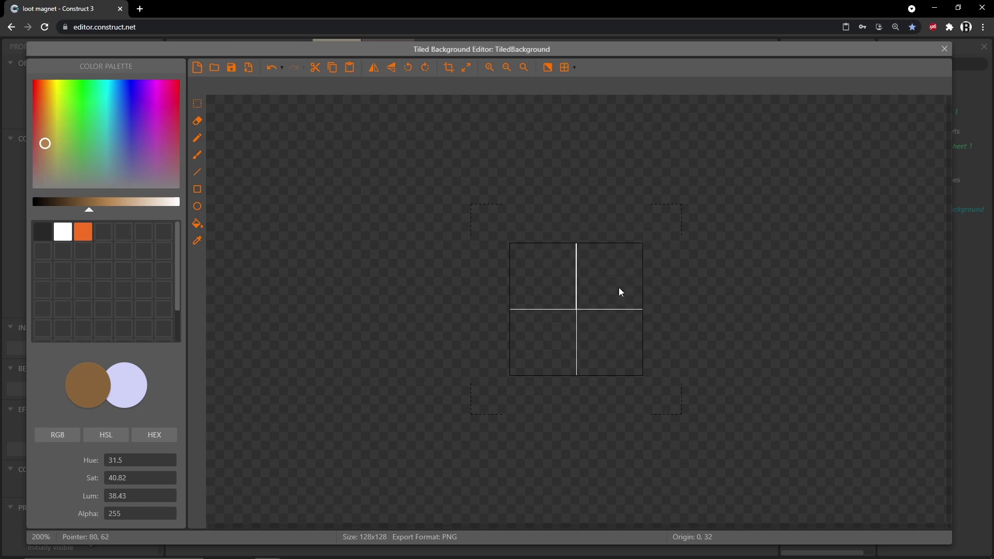
ctrl+scroll(616, 274, up, 2)
ctrl+scroll(614, 274, down, 1)
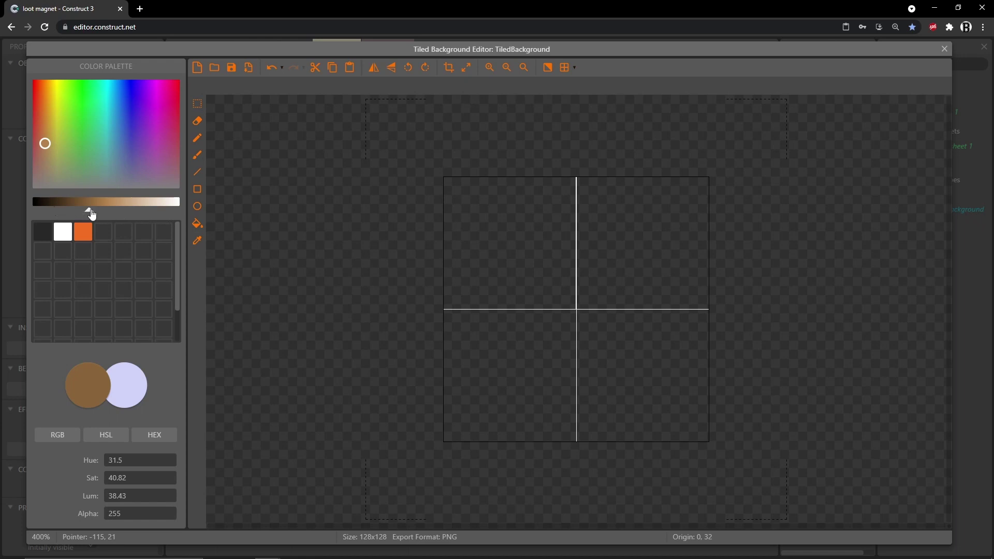
- Outline the image's upper-left and lower-right 64 x 64 quadrants with rectangles in dark grey, hue 0, saturation 0, luminosity 12
drag(89, 211, 7, 216)
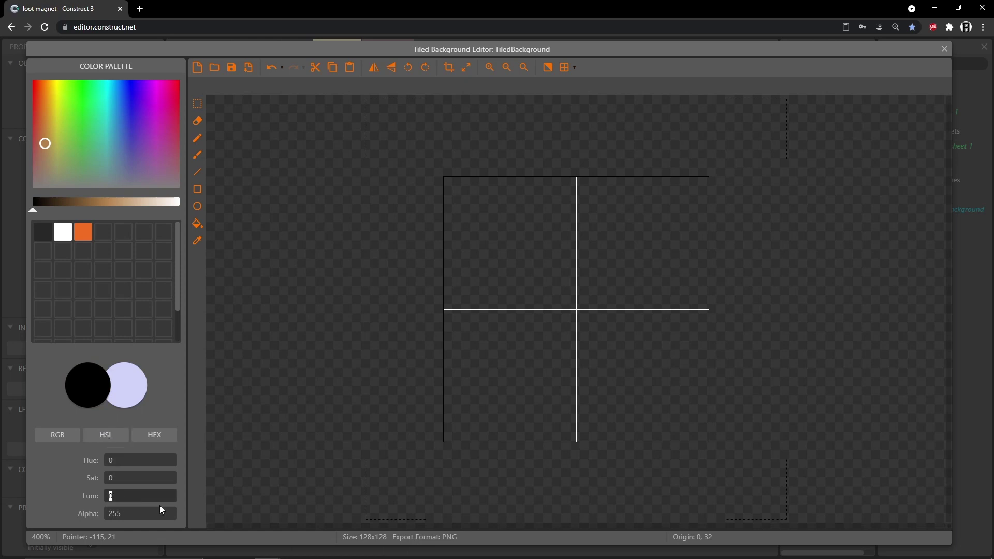
text(12)
click(197, 189)
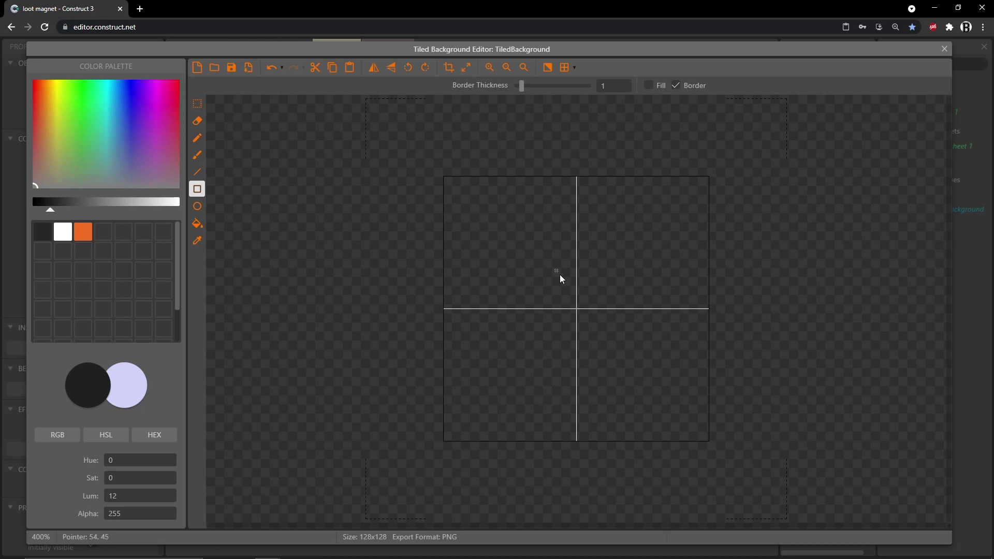
drag(575, 308, 444, 179)
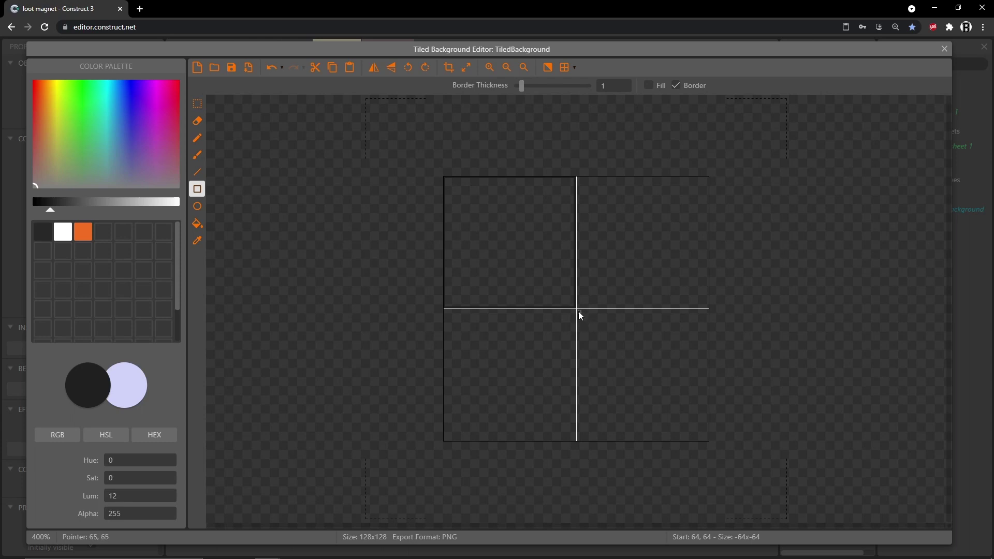
drag(578, 311, 708, 440)
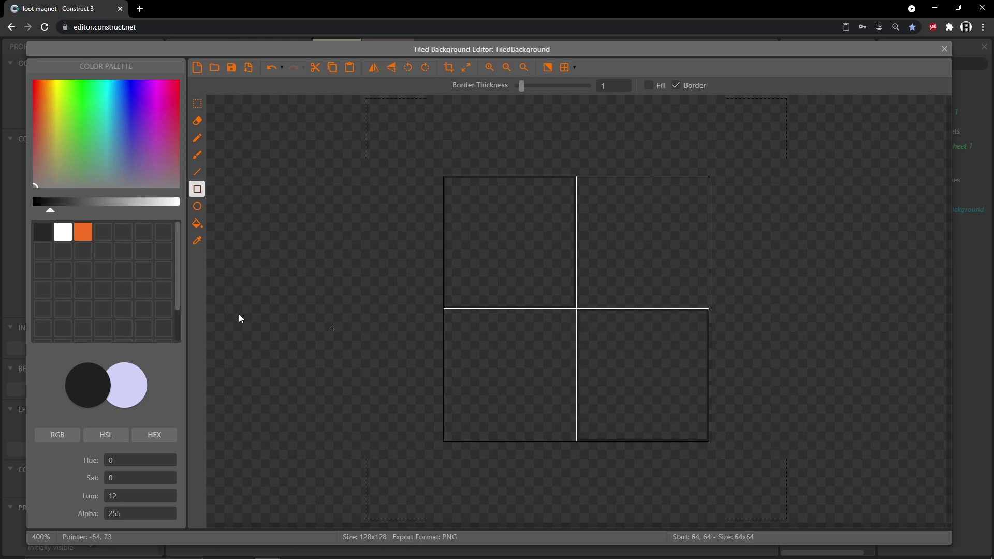
- Flood-fill the image's upper-left and lower-right quadrants with the current dark grey
click(197, 223)
click(538, 277)
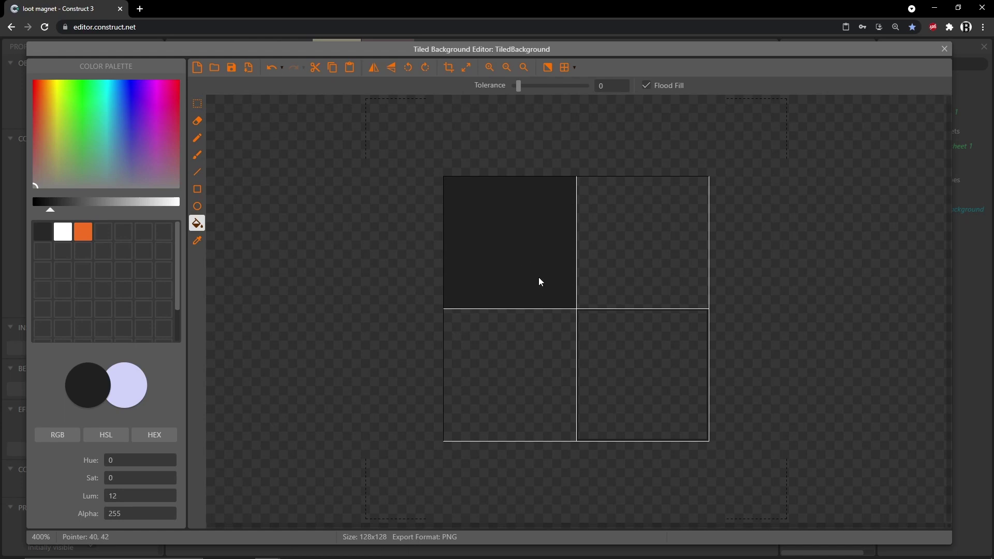
click(642, 366)
- Set the colour's luminosity to 16, fill the lower-left and upper-right quadrants with it, and hide the canvas grid
click(129, 496)
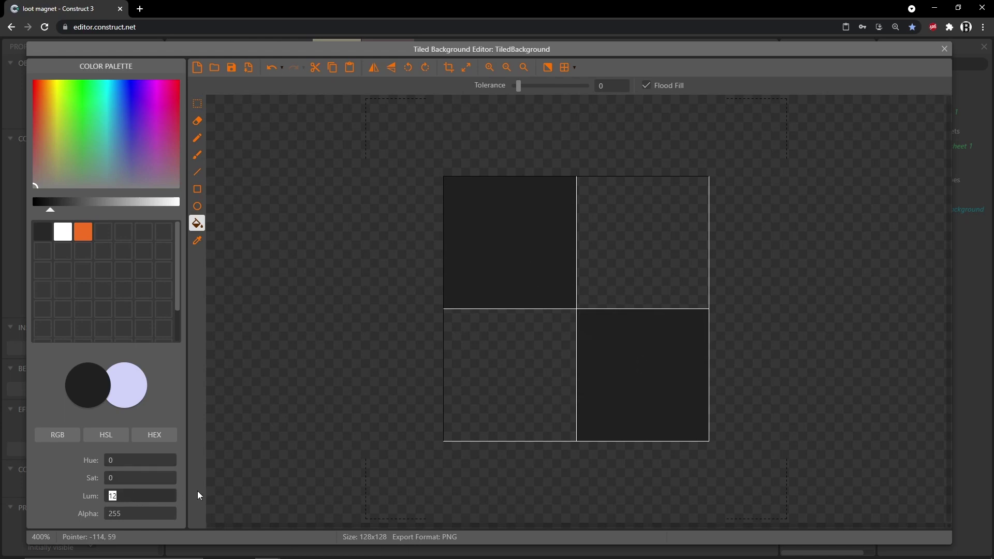
text(16)
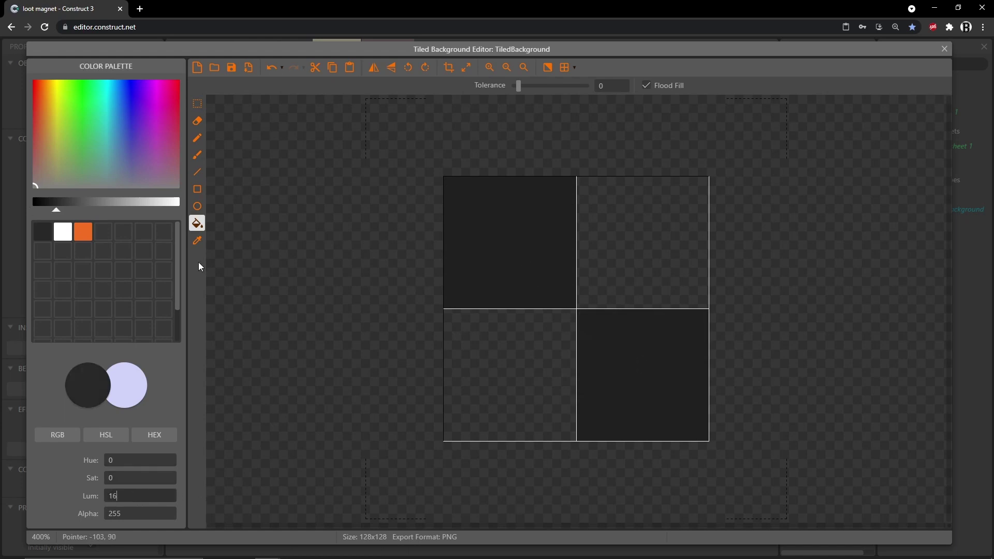
click(507, 364)
click(658, 238)
click(566, 70)
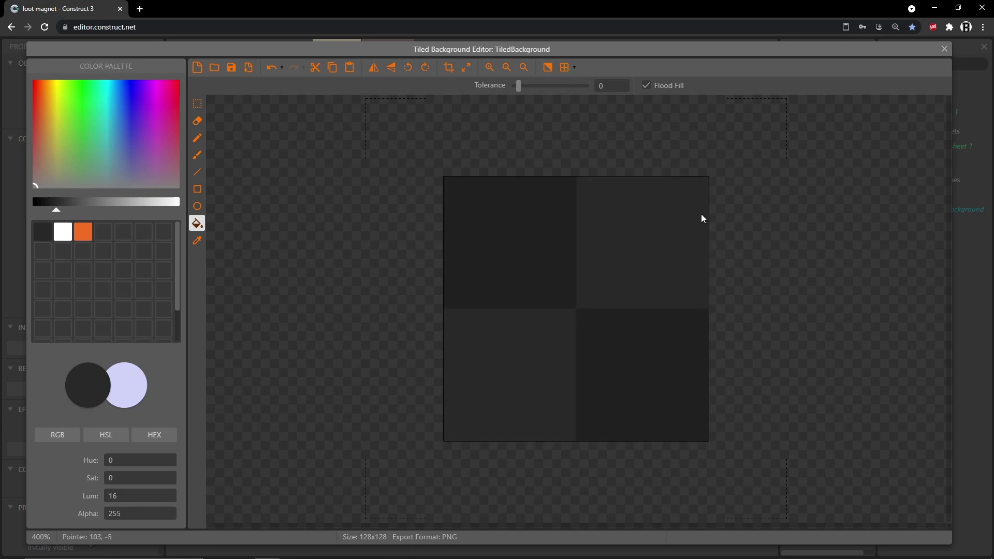
- Close the image editor and stretch the tiled background across the area inside the walls, at 32, 32 with size 2496 x 1376
click(945, 49)
drag(213, 161, 210, 157)
click(218, 165)
click(213, 154)
drag(218, 158, 719, 428)
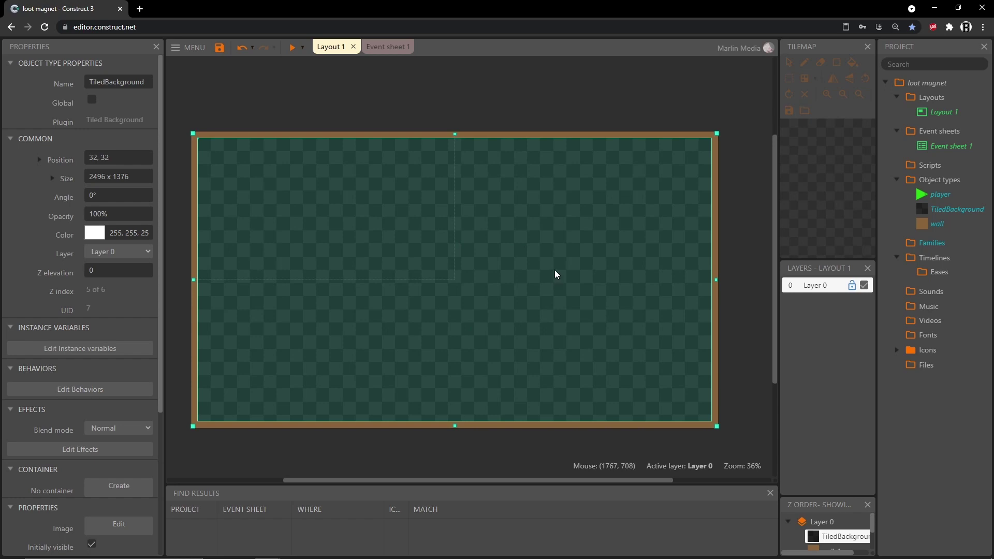
- Send the tiled background to the bottom of its layer
right_click(532, 240)
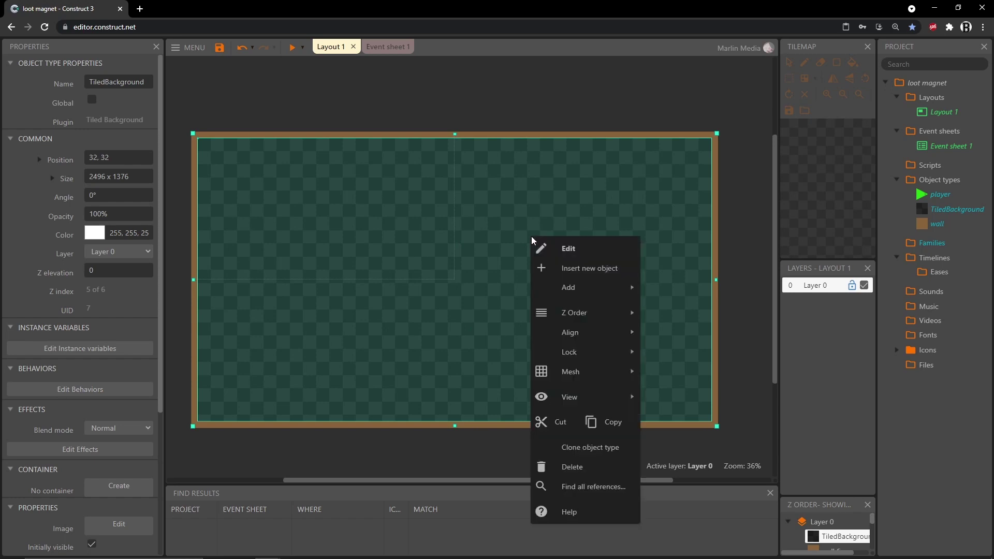
mouse_move(547, 314)
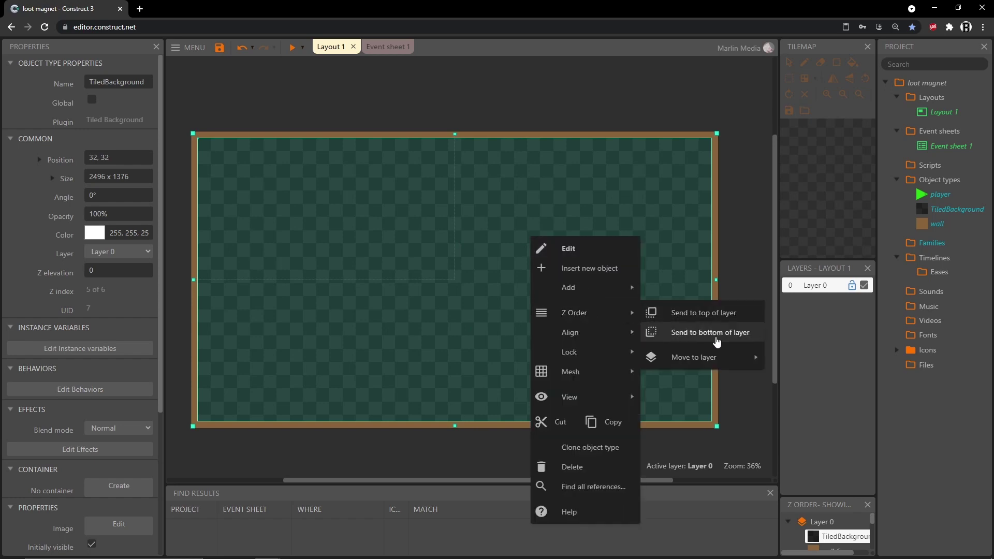
click(717, 342)
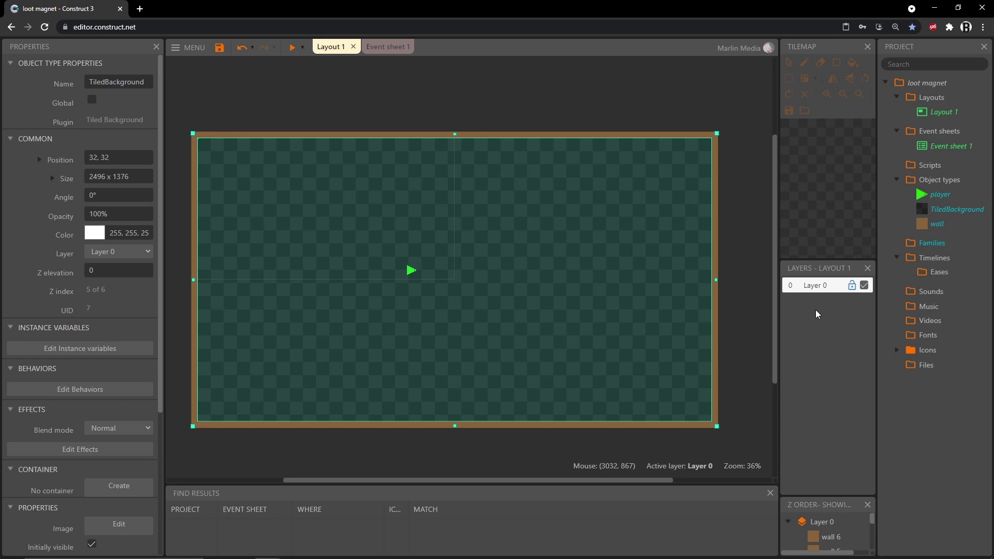
- Add a layer at the bottom of the layer stack and name it background
right_click(815, 323)
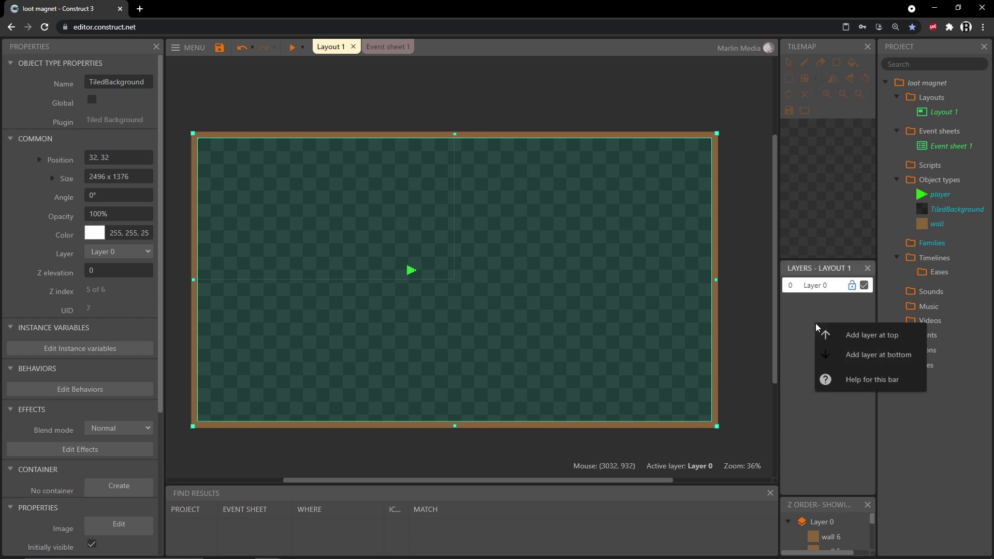
click(856, 355)
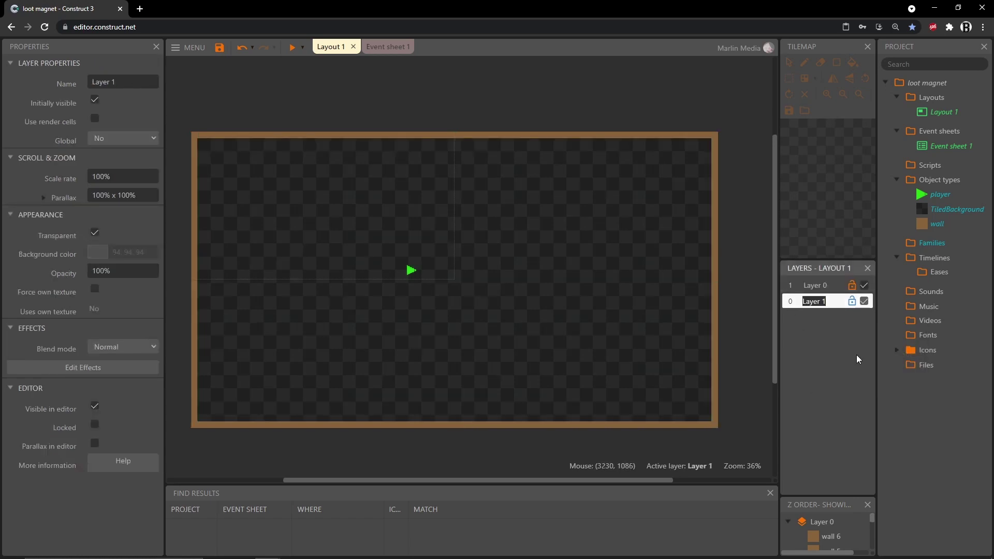
text(background)
key(Return)
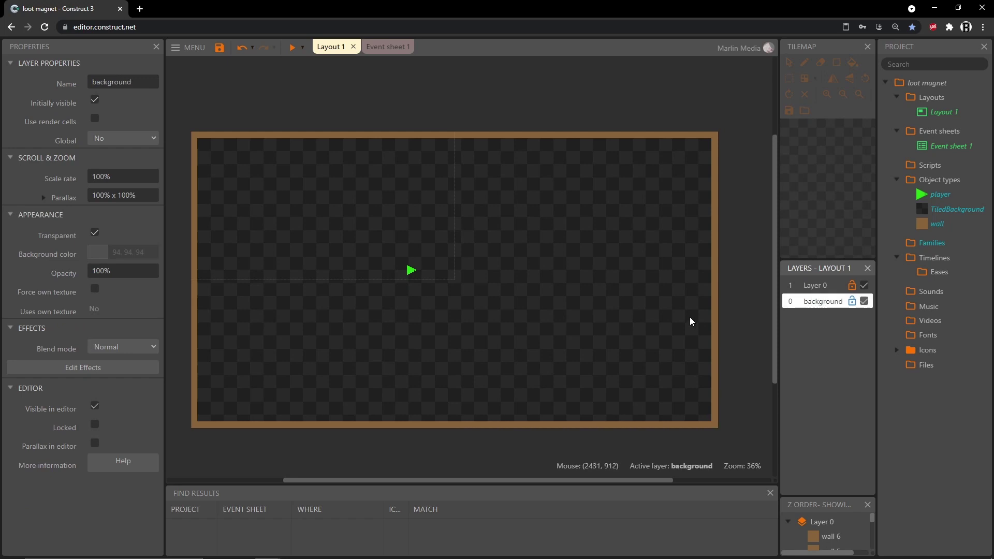
- Move the tiled background onto the background layer and deselect it
click(519, 226)
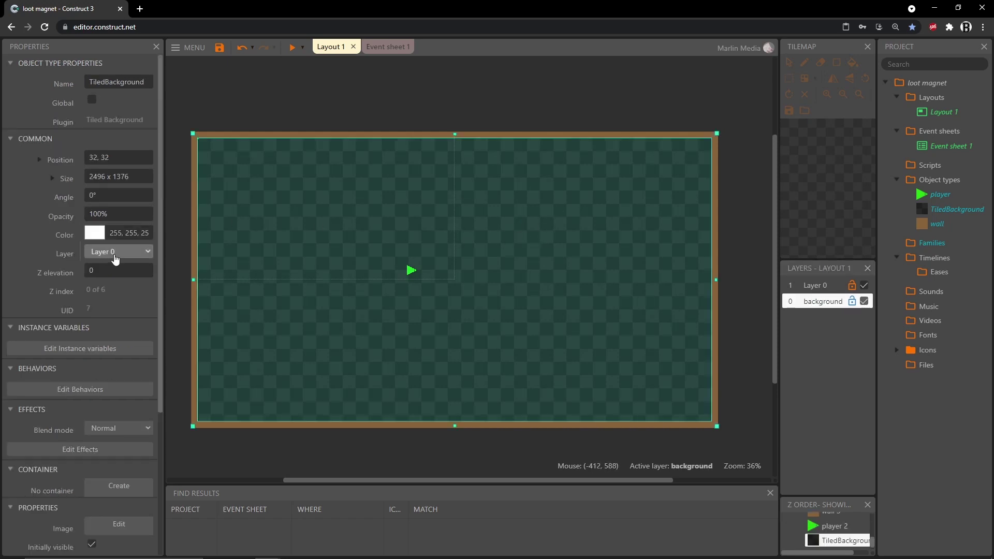
click(116, 252)
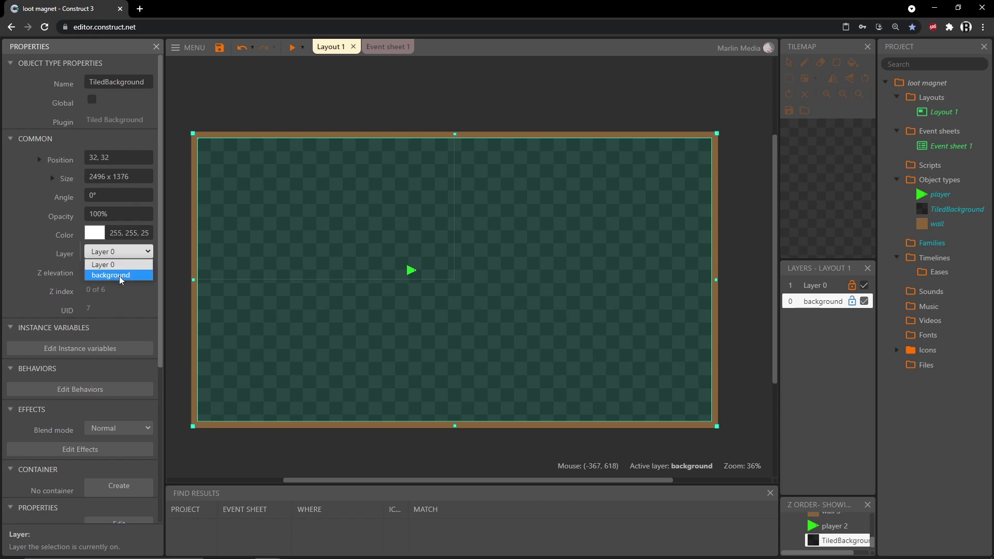
click(122, 275)
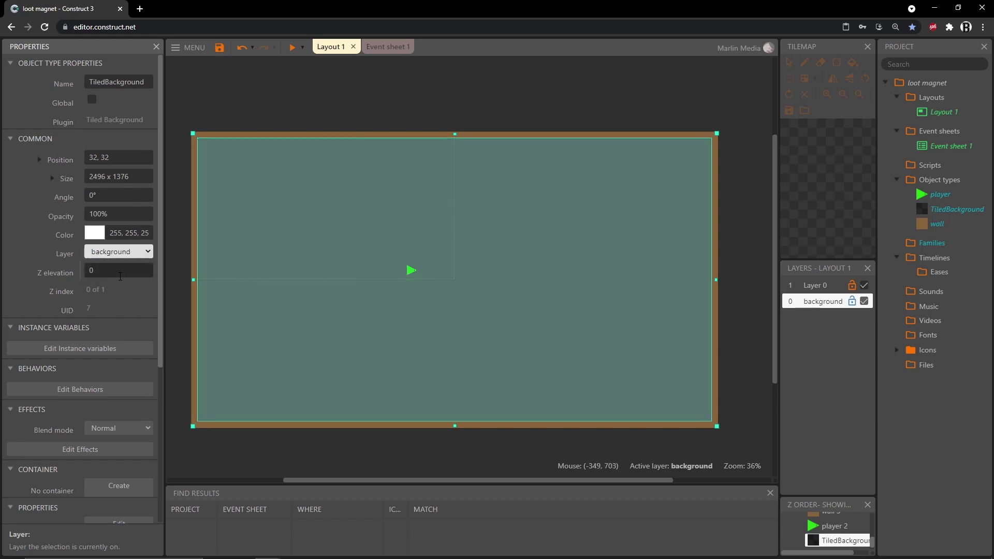
click(850, 324)
click(736, 309)
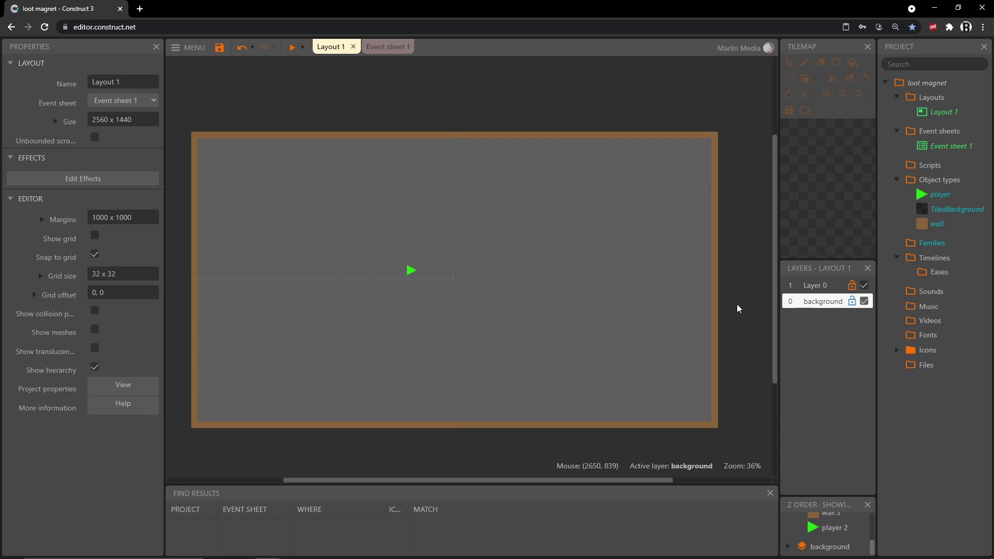
- Make Layer 0 transparent
click(817, 286)
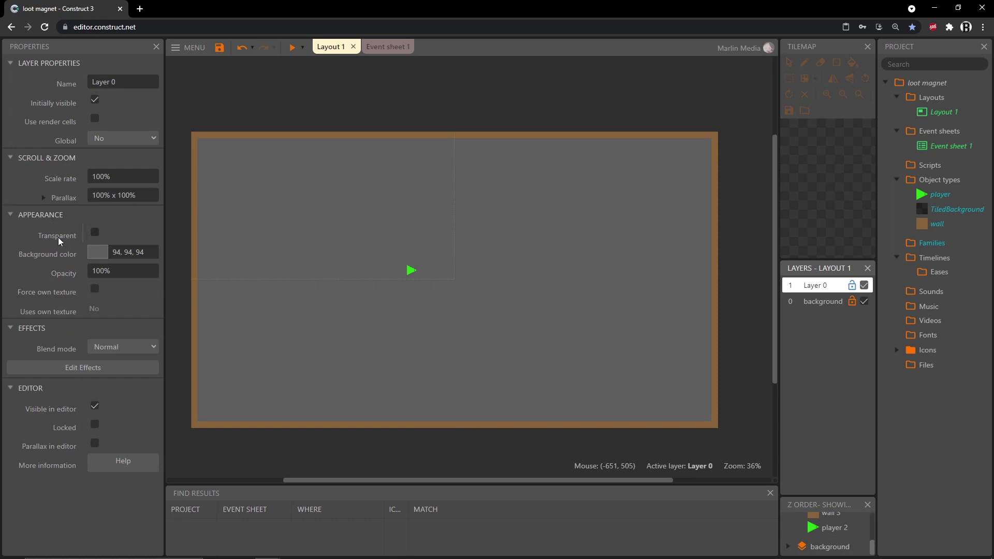
click(94, 234)
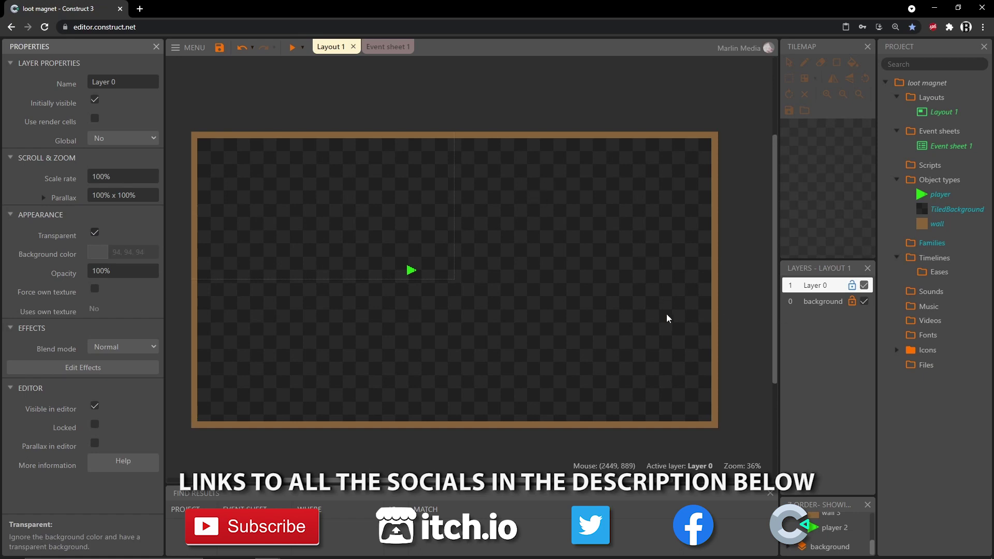
middle_drag(524, 263, 548, 239)
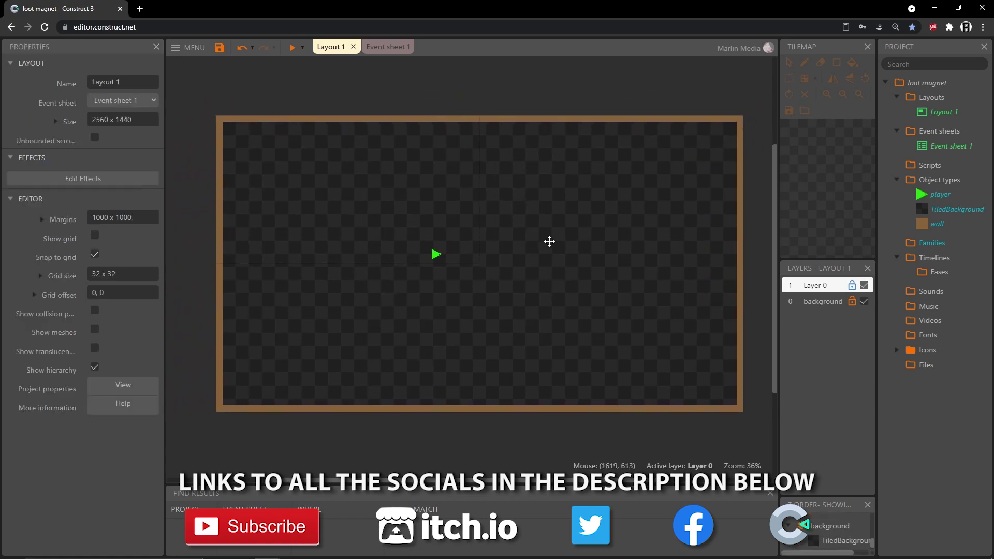
- Undo a trial move of the tiled background and lock the background layer
drag(564, 209, 608, 242)
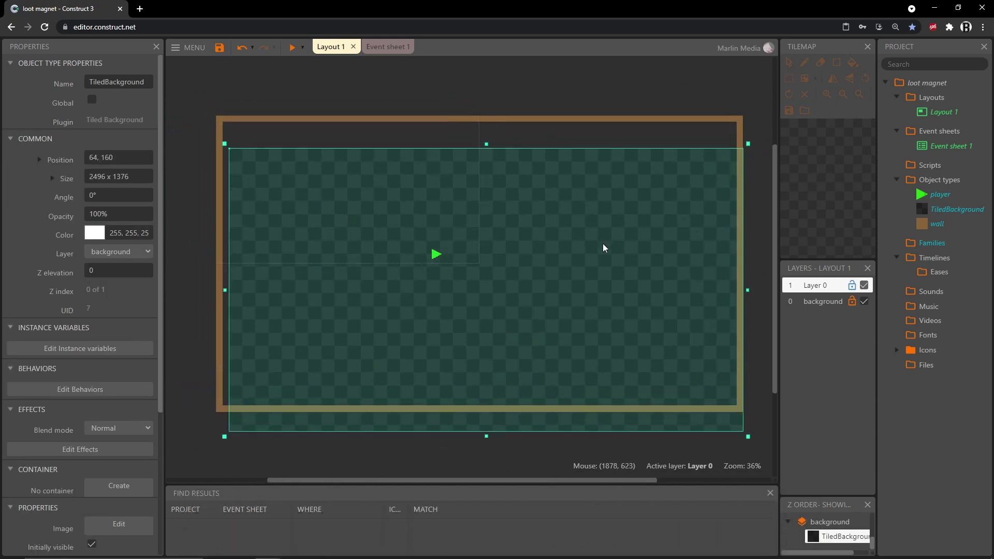
key(ctrl+z)
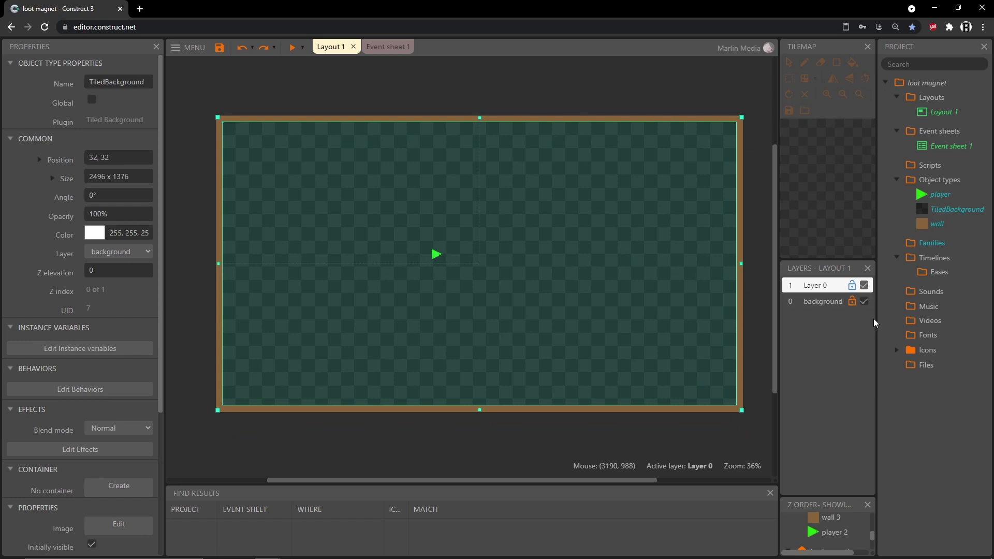
click(852, 301)
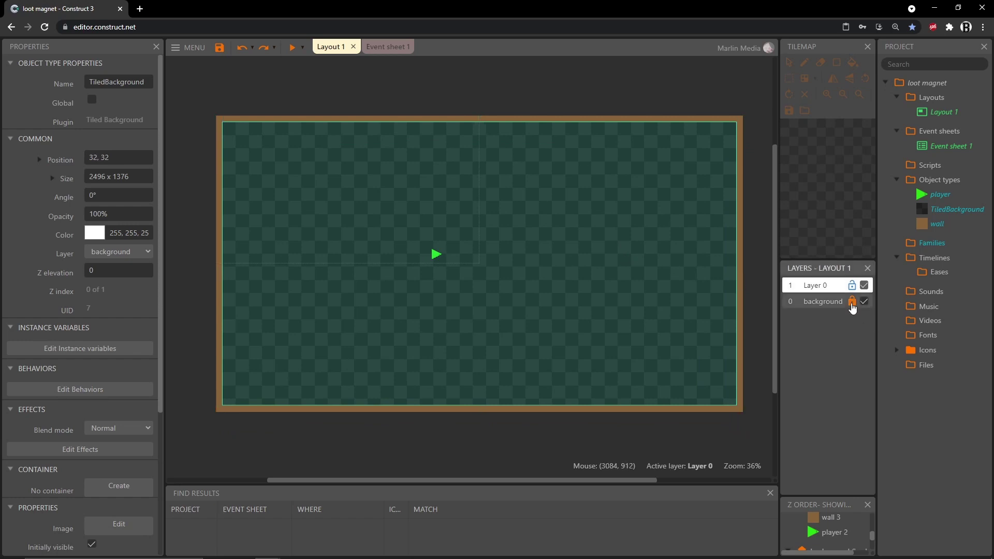
click(639, 253)
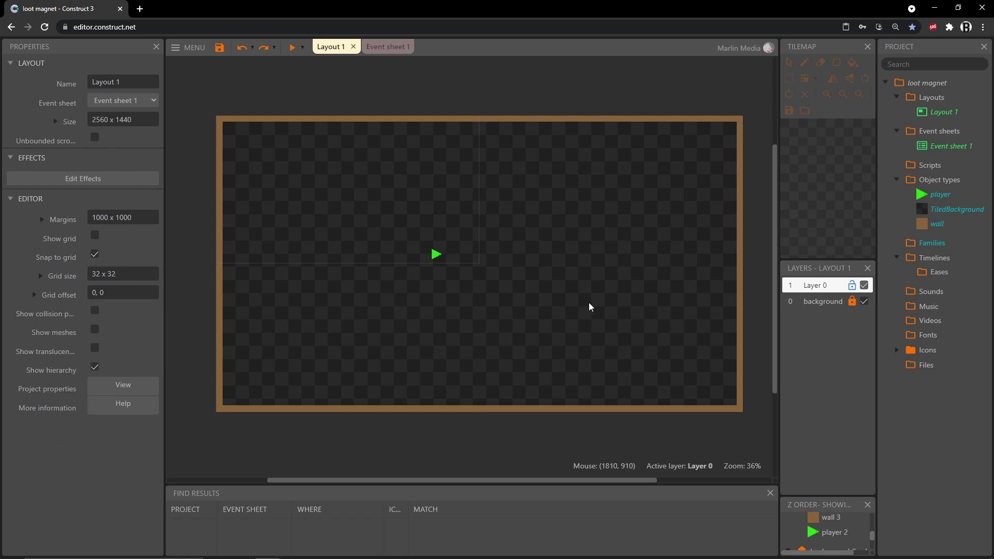
- Insert a Keyboard input object into the project
double_click(541, 206)
scroll(494, 269, down, 5)
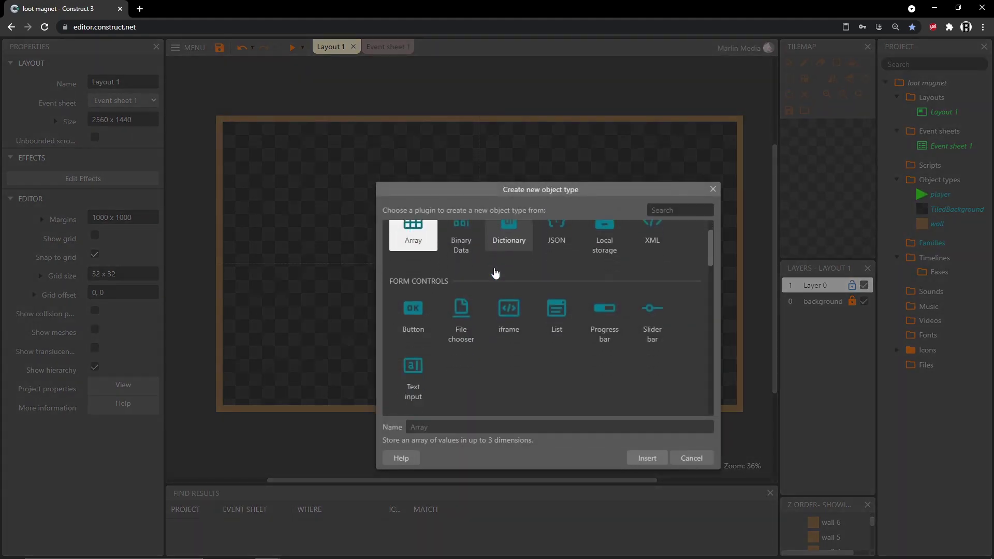
scroll(492, 272, down, 1)
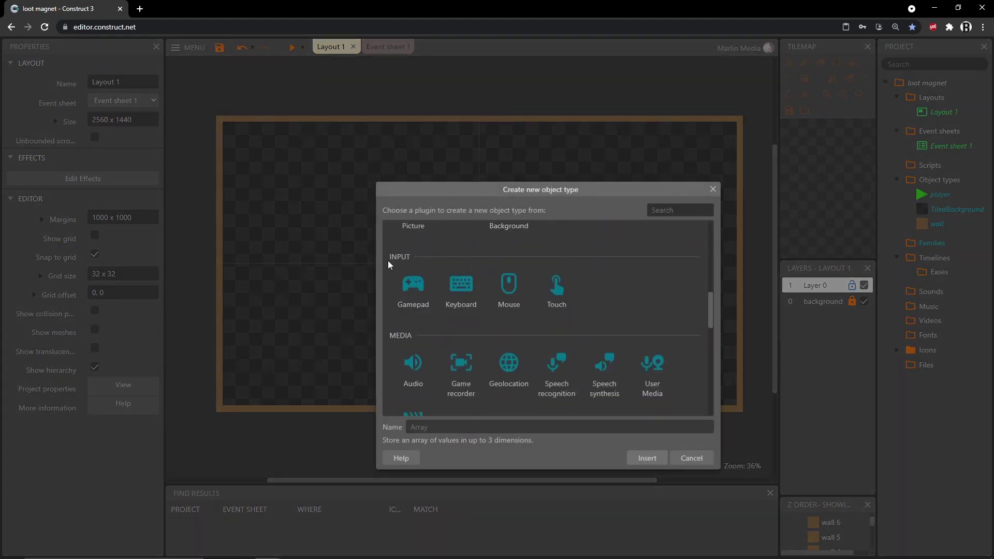
click(464, 294)
double_click(465, 295)
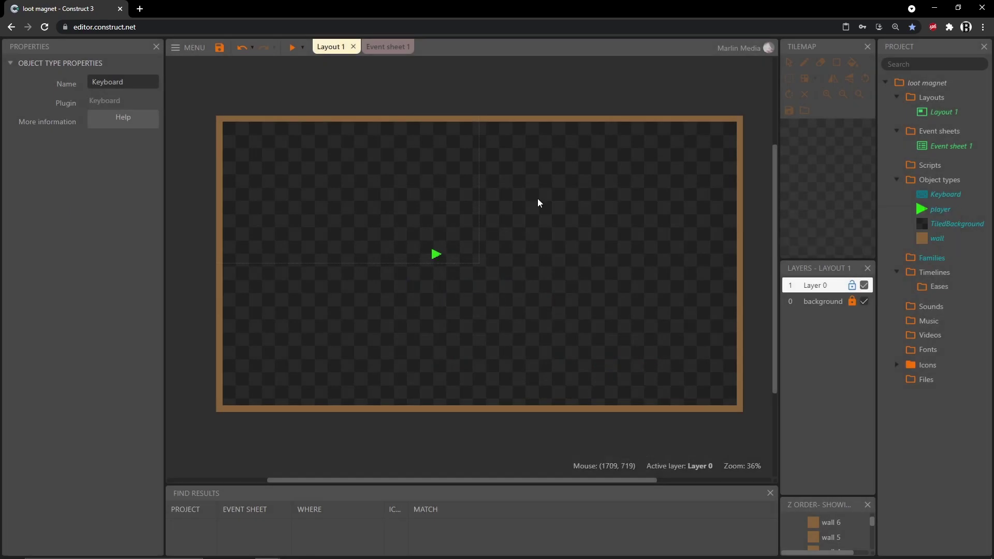
- Add an event to Event sheet 1 with the Keyboard condition "Key is down" for the W key
click(378, 50)
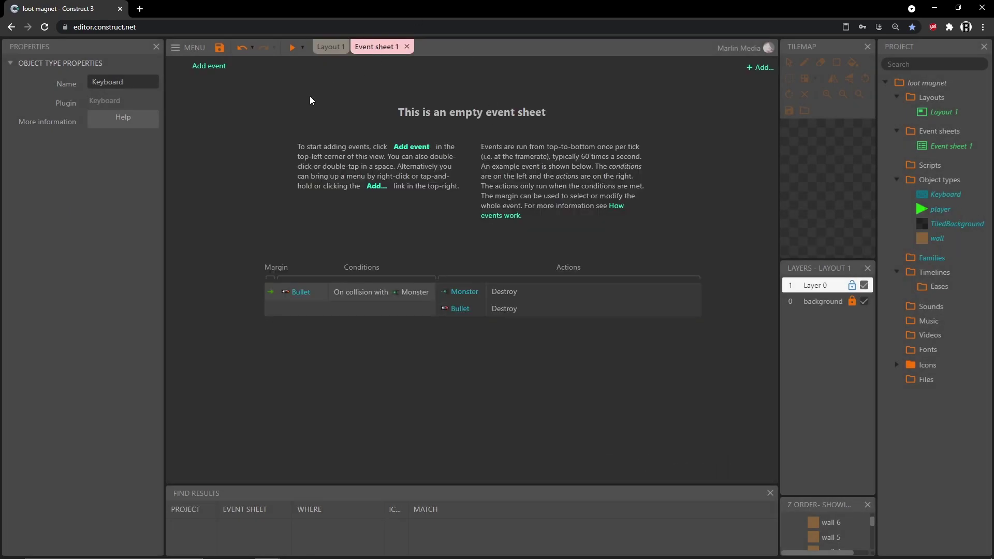
click(212, 67)
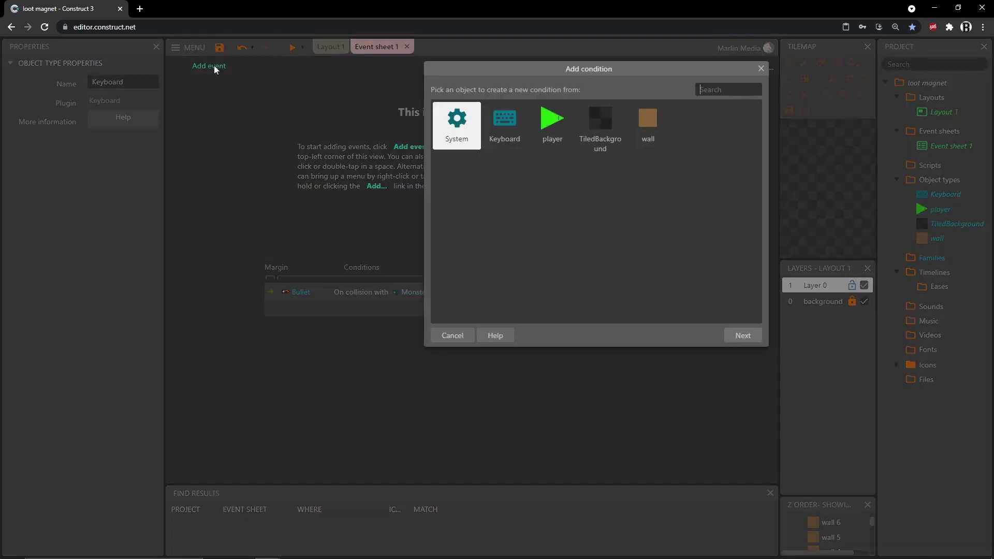
click(512, 134)
double_click(512, 132)
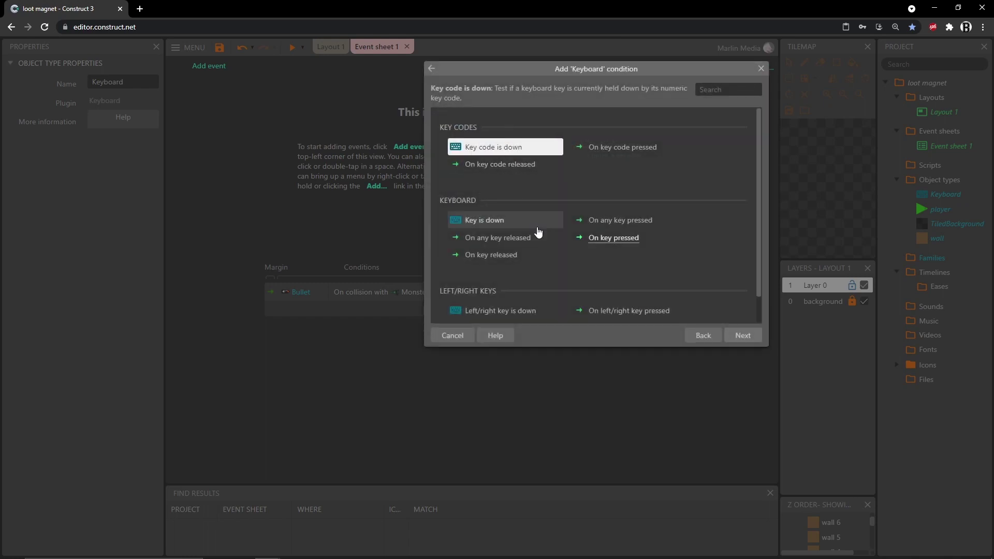
double_click(502, 224)
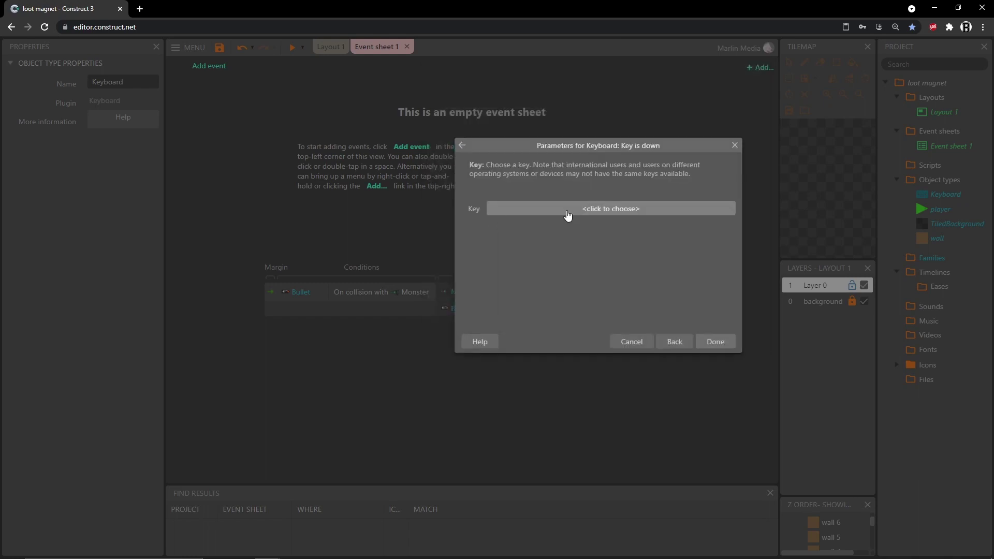
click(568, 211)
key(w)
click(527, 347)
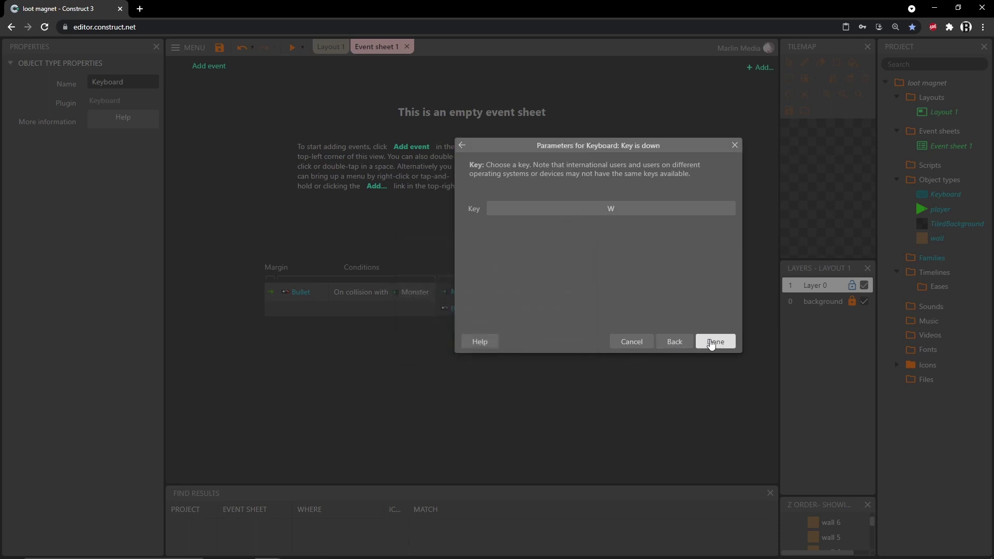
click(710, 343)
- Add a player action to the W event that simulates the 8Direction Up control, and widen the event sheet's condition column
click(389, 70)
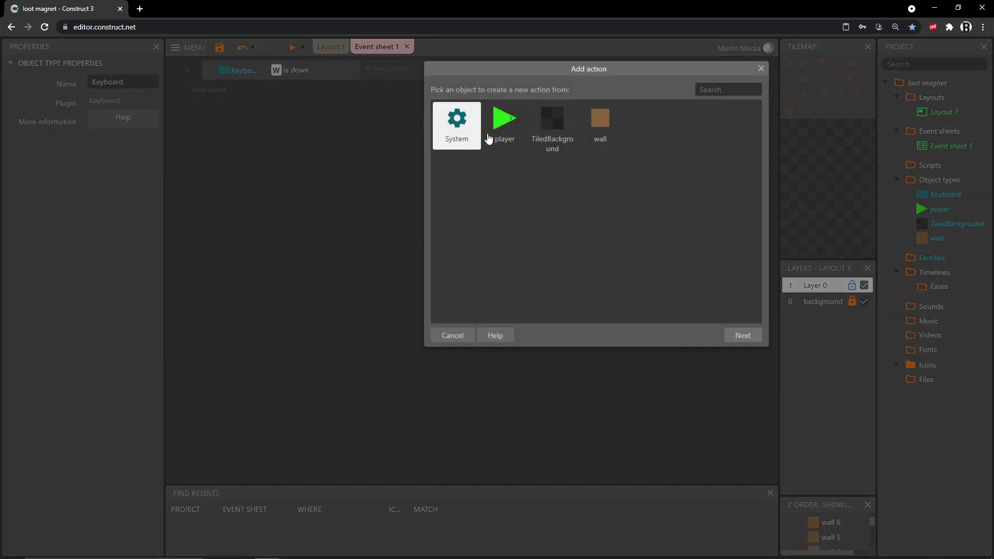
double_click(507, 127)
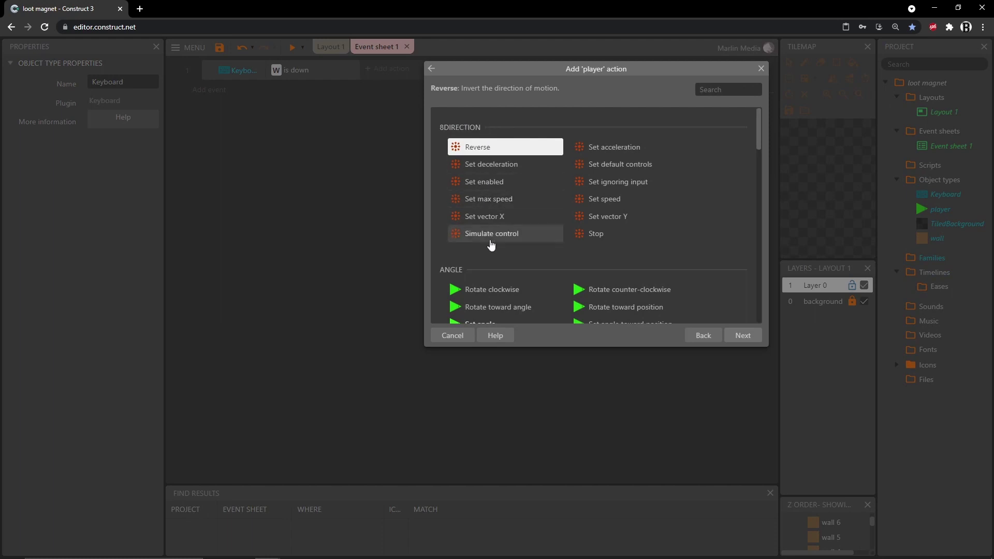
double_click(491, 234)
click(533, 213)
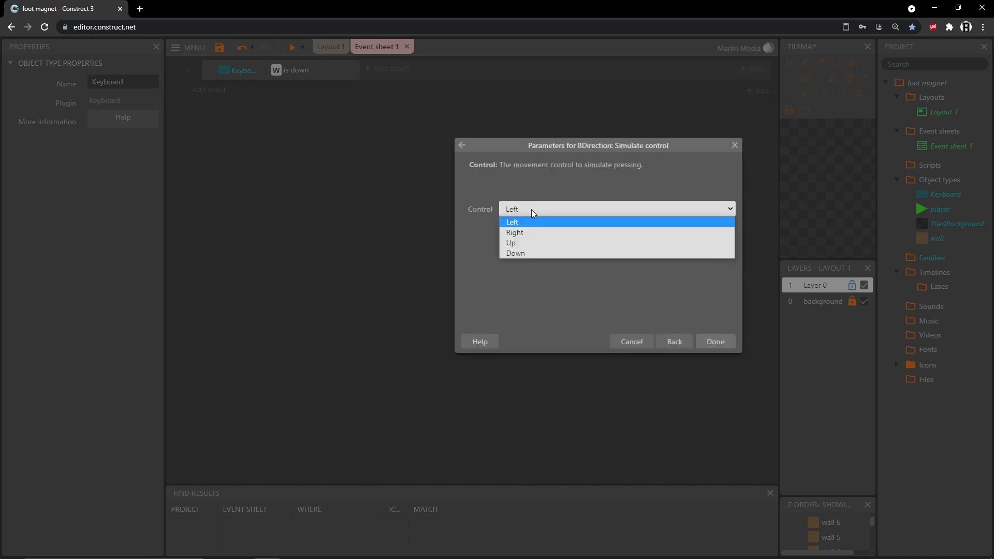
click(522, 243)
click(716, 342)
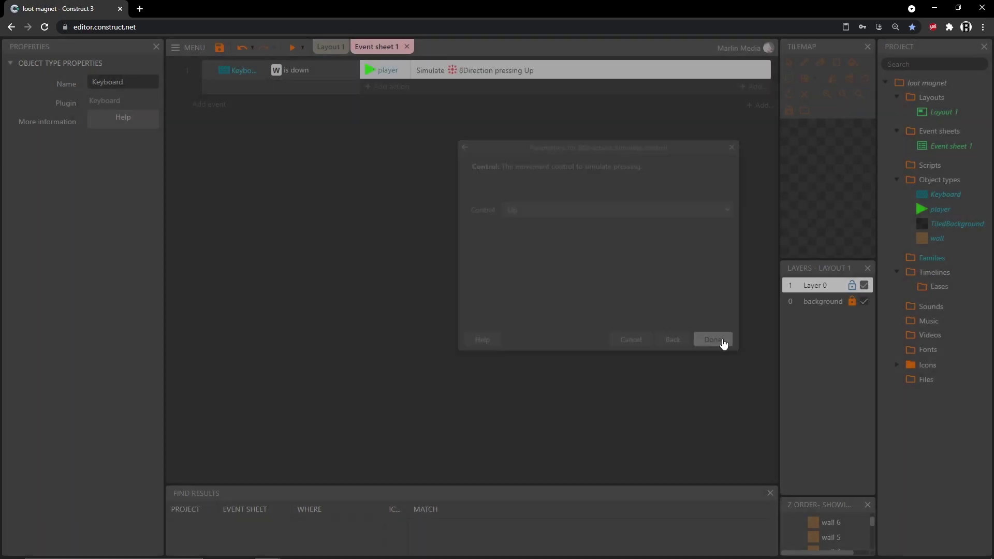
drag(417, 73, 455, 74)
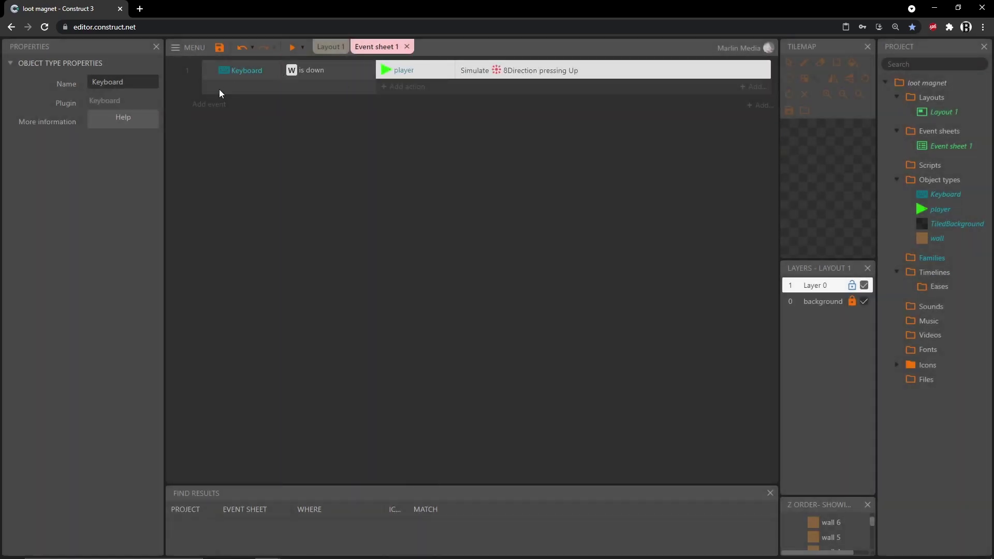
- Duplicate the W key event three times so Event sheet 1 holds four player movement events
click(220, 93)
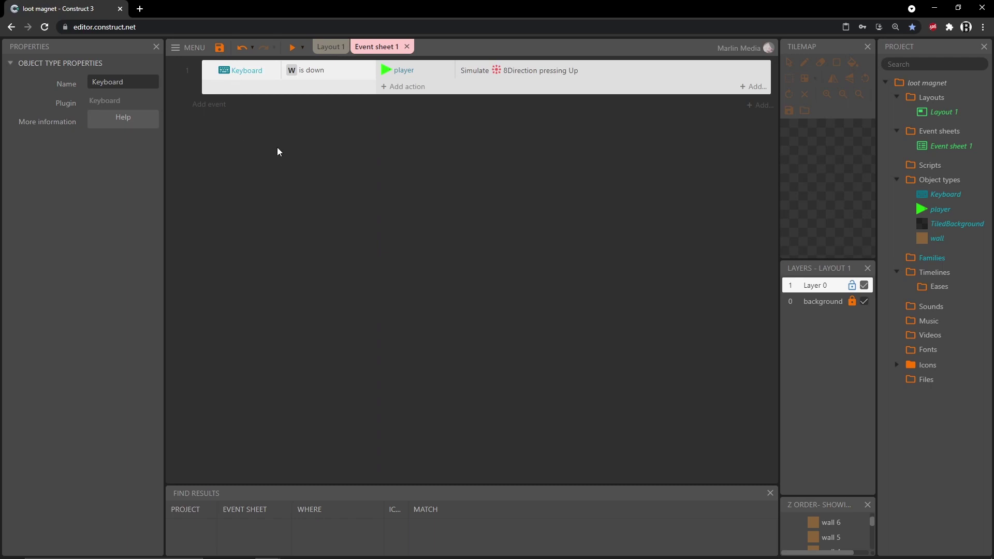
key(ctrl+v)
key(ctrl+v)
key(ctrl+v)
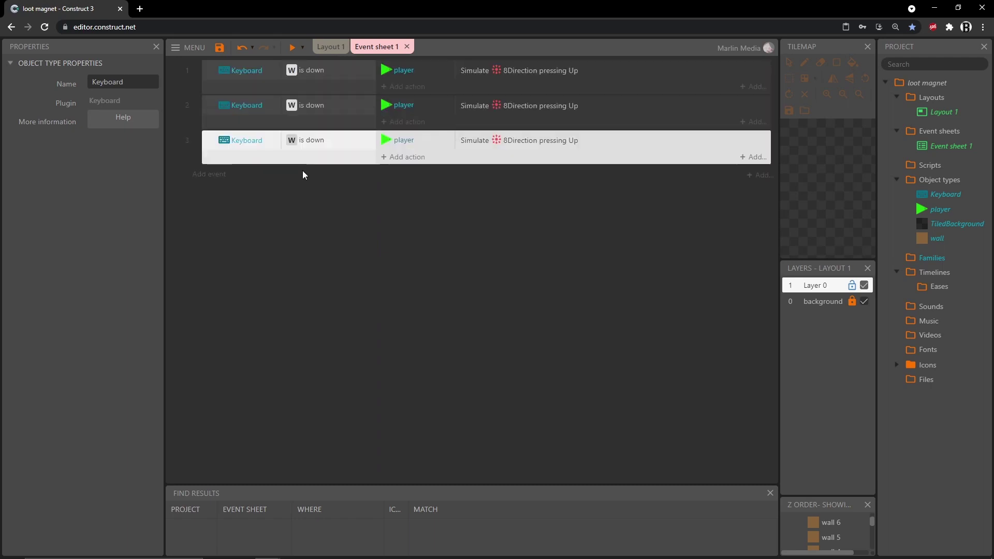
click(333, 88)
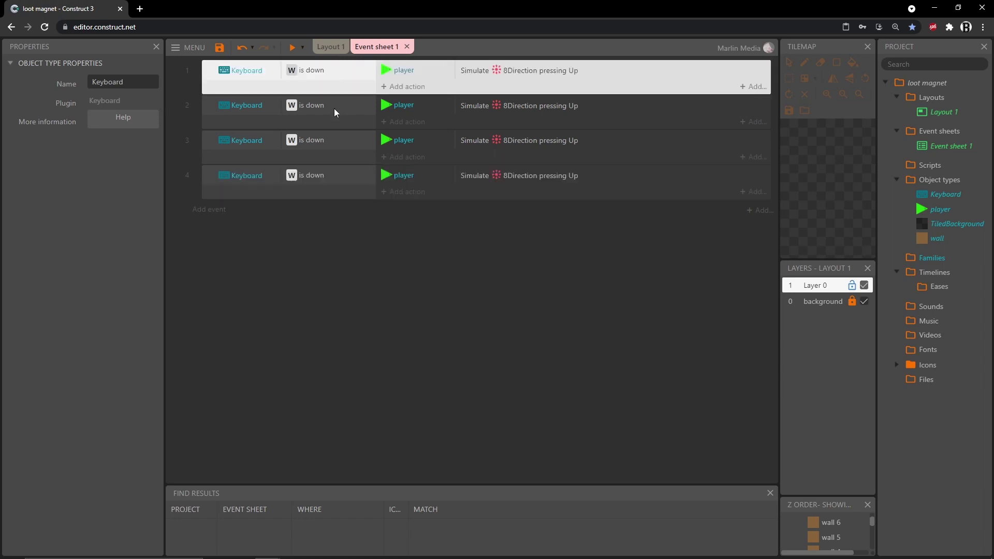
click(334, 115)
click(336, 162)
click(336, 191)
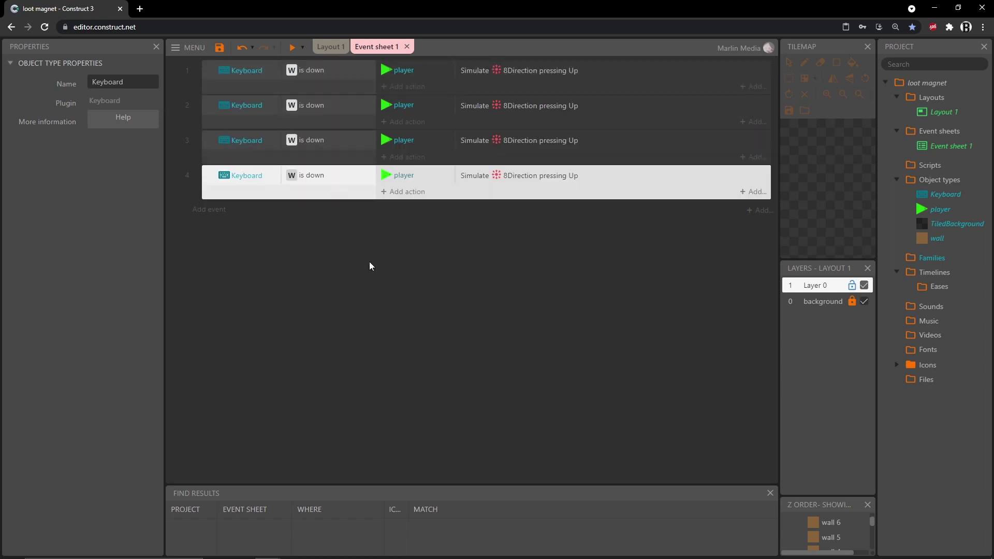
- Change the second event's condition key to S and its player action to simulate the 8Direction Down control
click(312, 110)
double_click(311, 110)
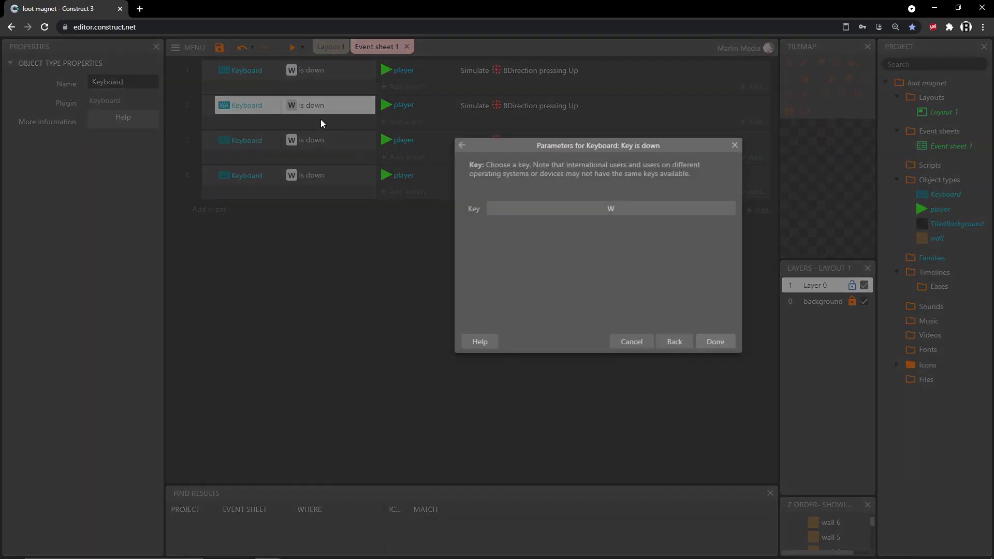
click(585, 210)
key(s)
click(527, 347)
click(717, 343)
double_click(523, 106)
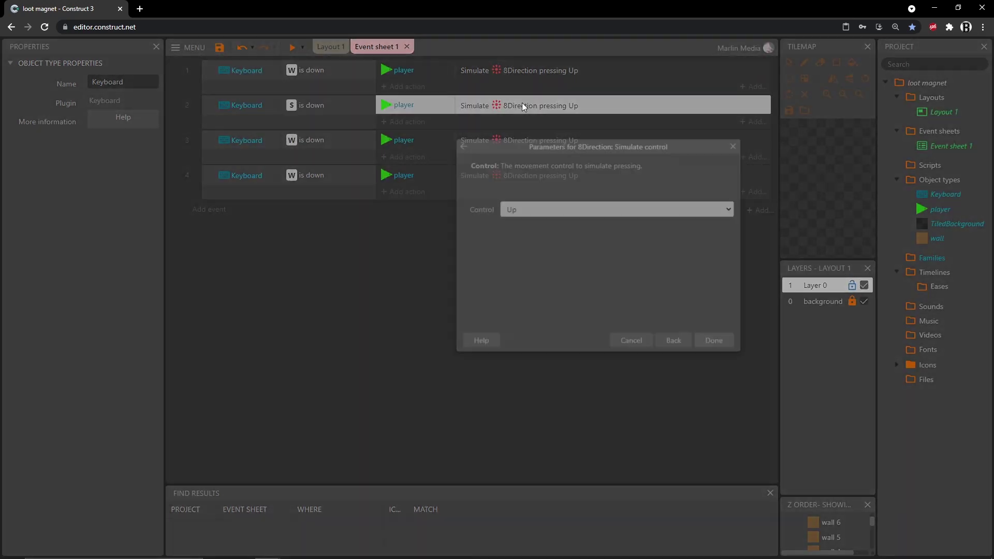
click(530, 212)
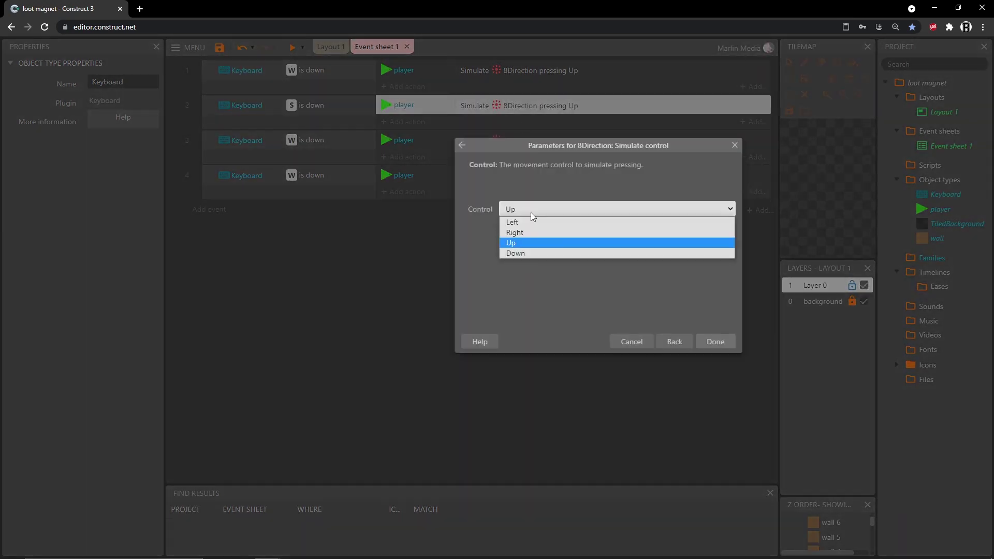
click(525, 253)
click(716, 346)
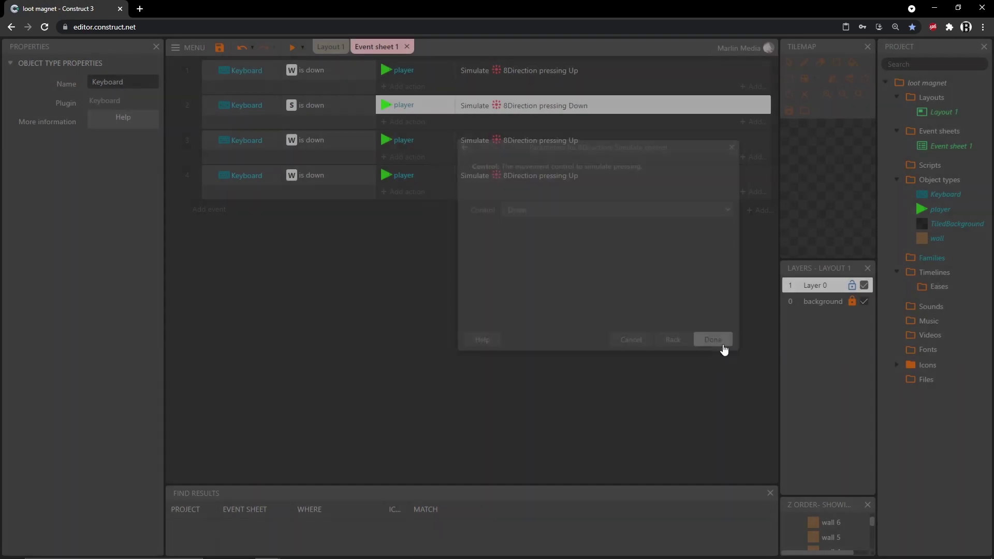
- Change the third event's condition key to A and its player action to simulate the 8Direction Left control
double_click(305, 141)
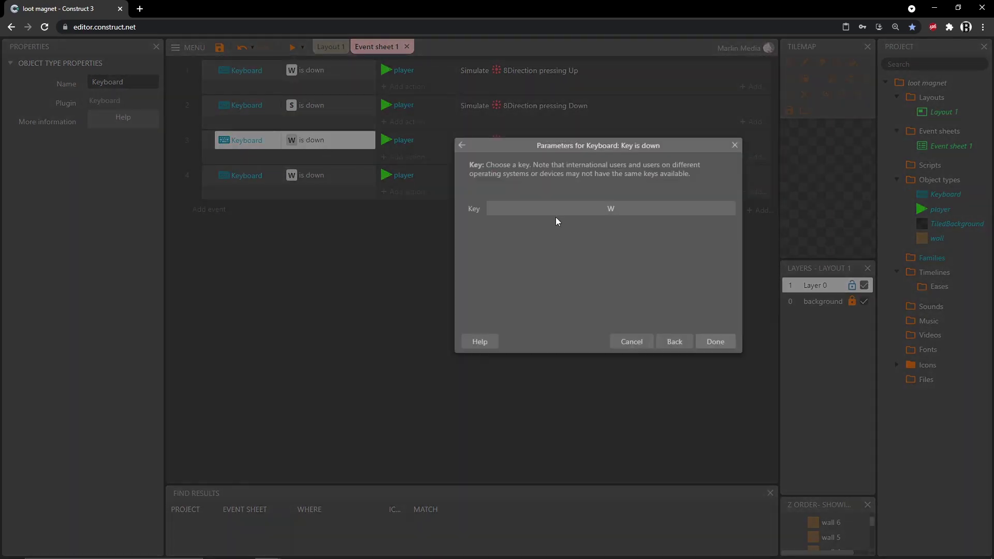
click(555, 209)
key(a)
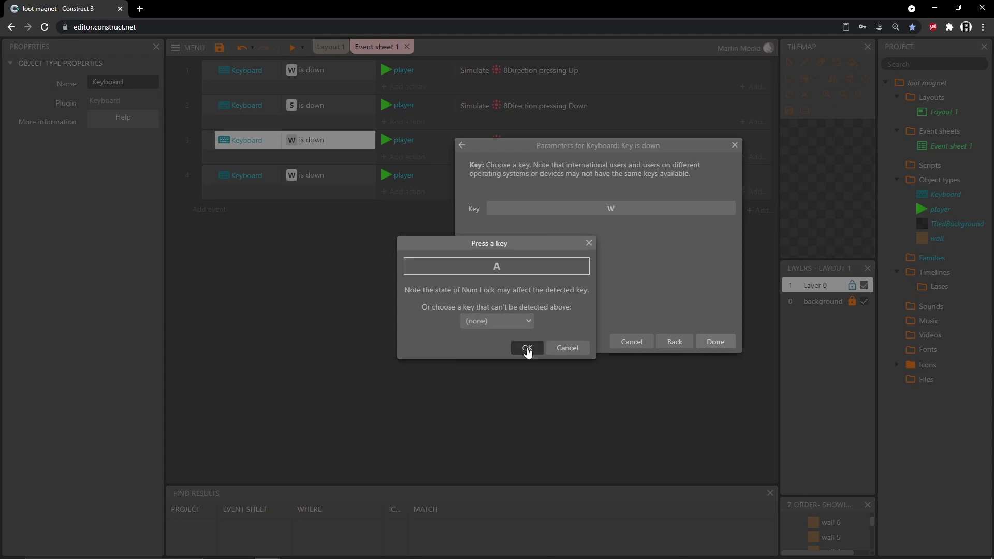
click(524, 344)
click(715, 342)
click(520, 142)
double_click(520, 142)
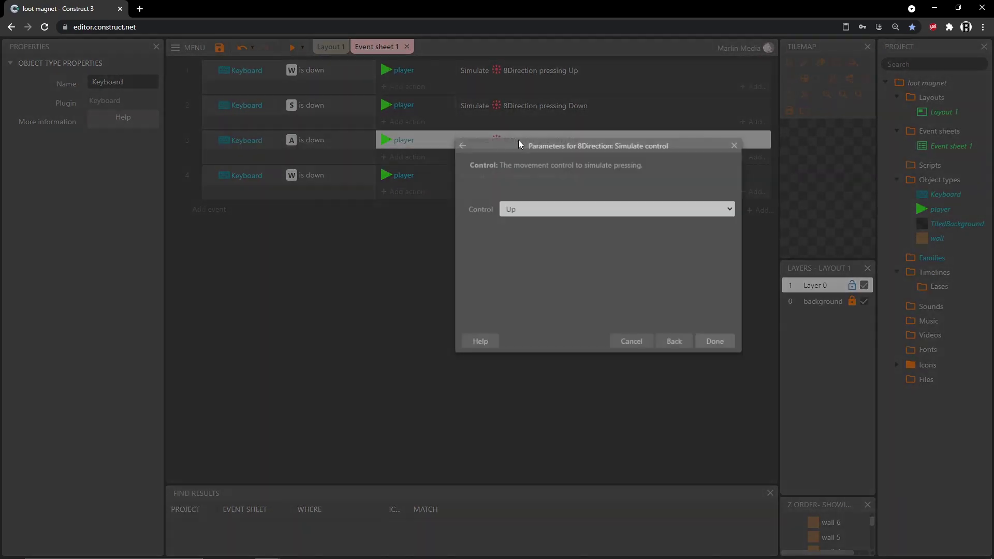
click(525, 210)
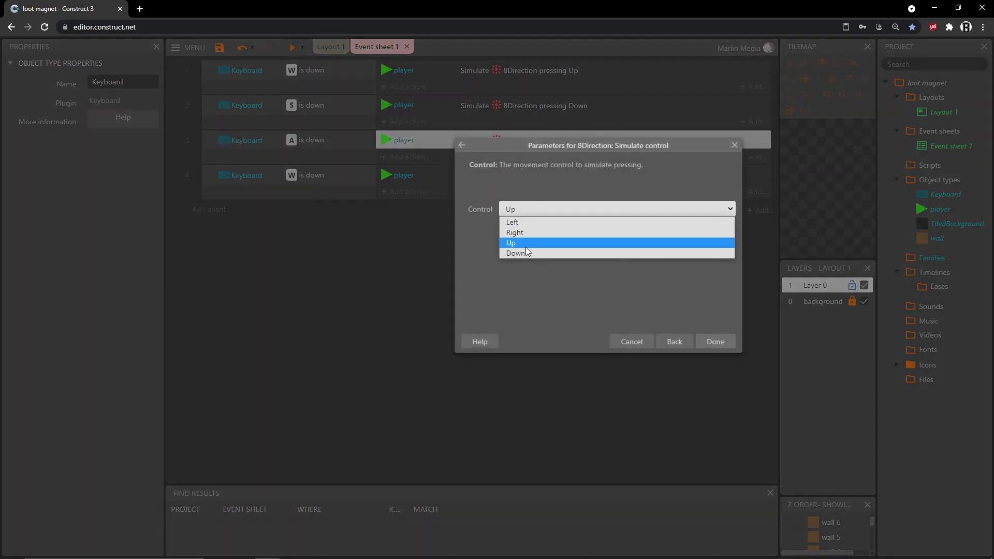
click(517, 222)
click(715, 342)
- Change the fourth event's condition key to D and its player action to simulate the 8Direction Right control
double_click(341, 179)
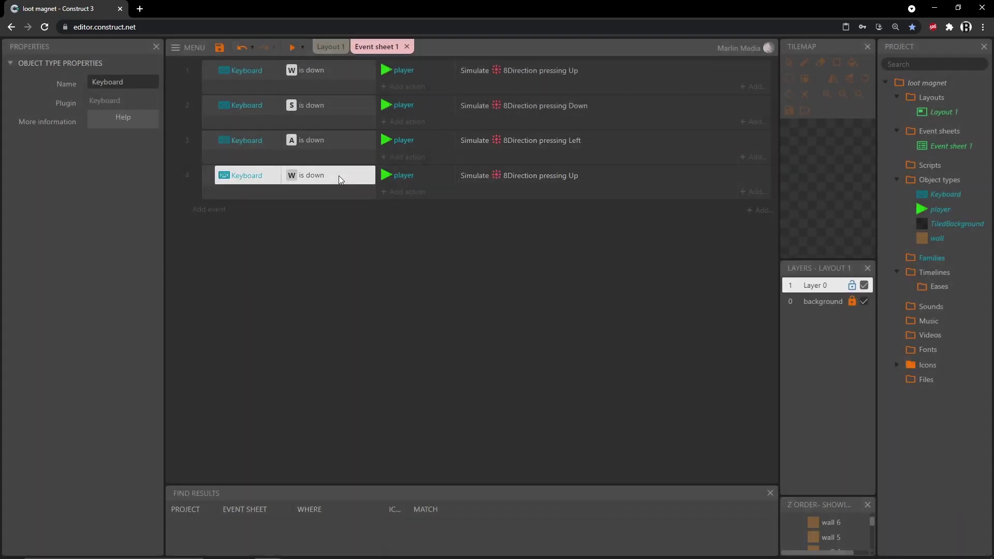
click(561, 208)
key(d)
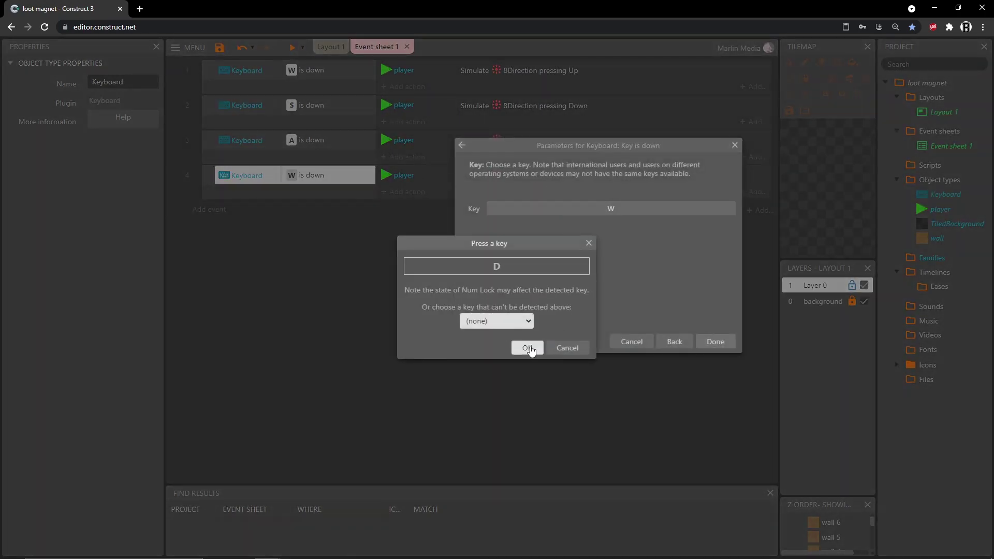
click(527, 347)
click(715, 342)
double_click(546, 177)
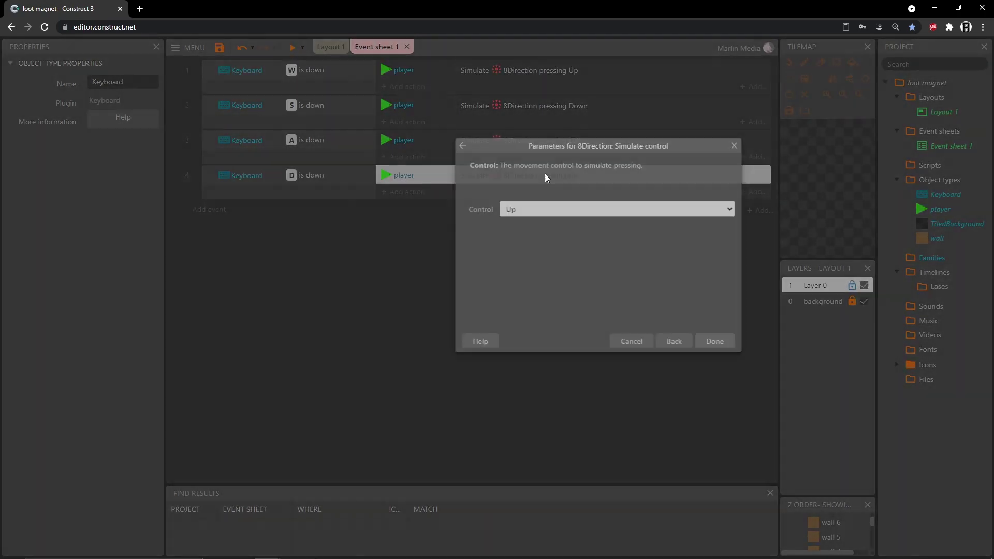
click(536, 208)
click(531, 234)
click(716, 342)
- Insert a new Sprite object on Layer 0 of Layout 1, placing it in the upper part of the play area
click(329, 48)
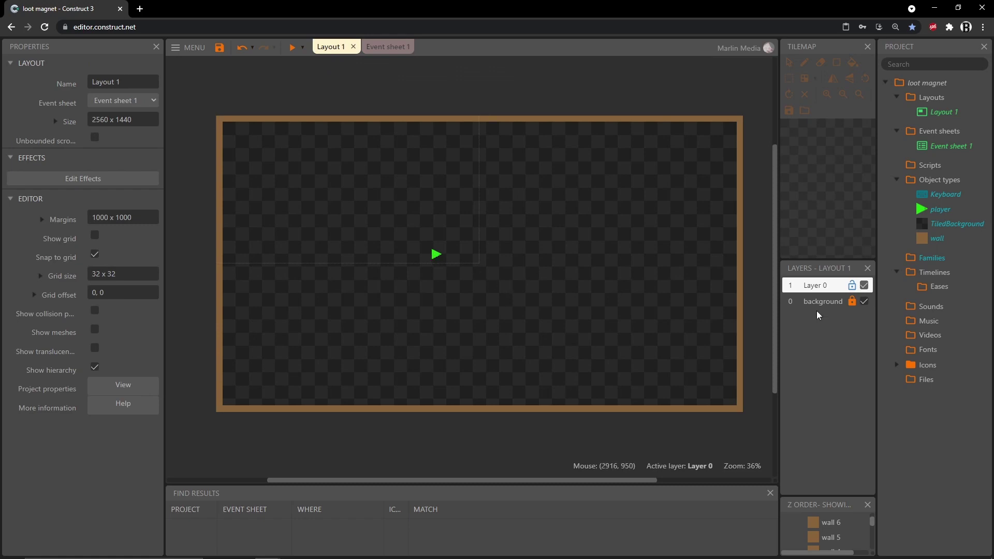
click(794, 288)
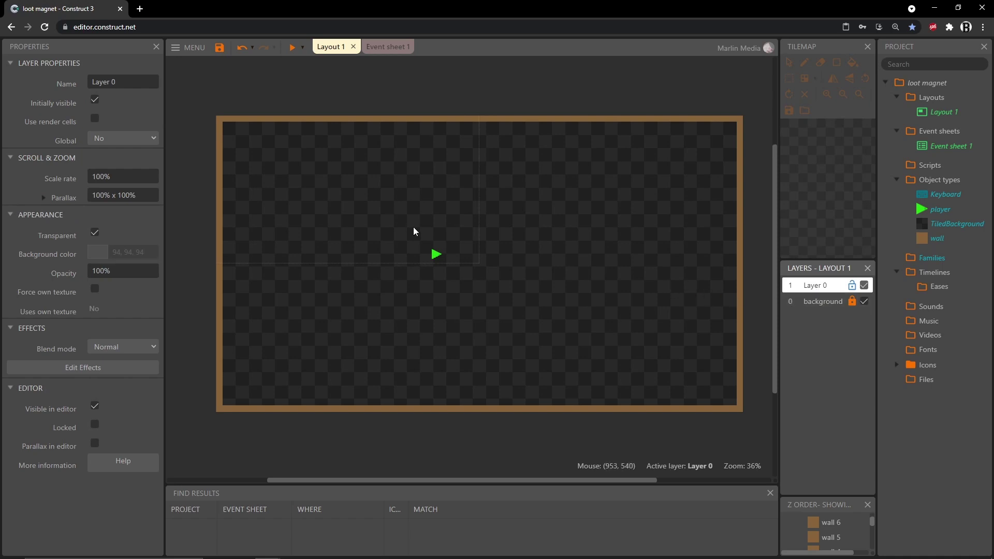
double_click(492, 230)
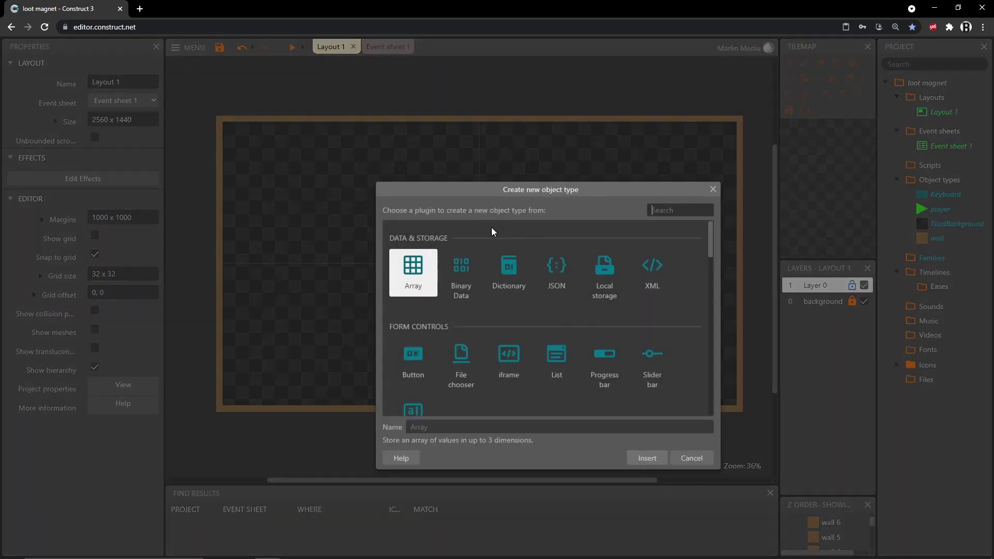
scroll(492, 241, down, 4)
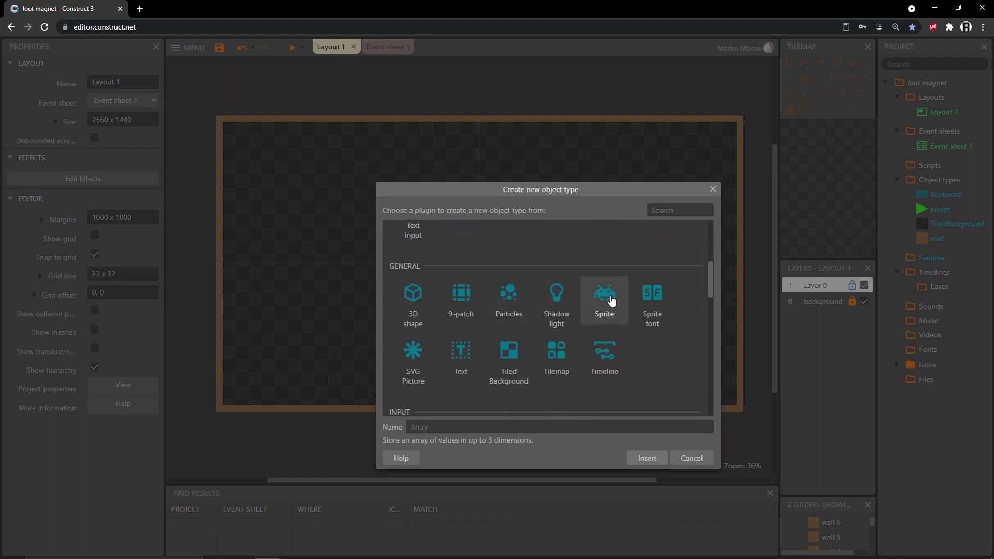
double_click(611, 301)
click(461, 265)
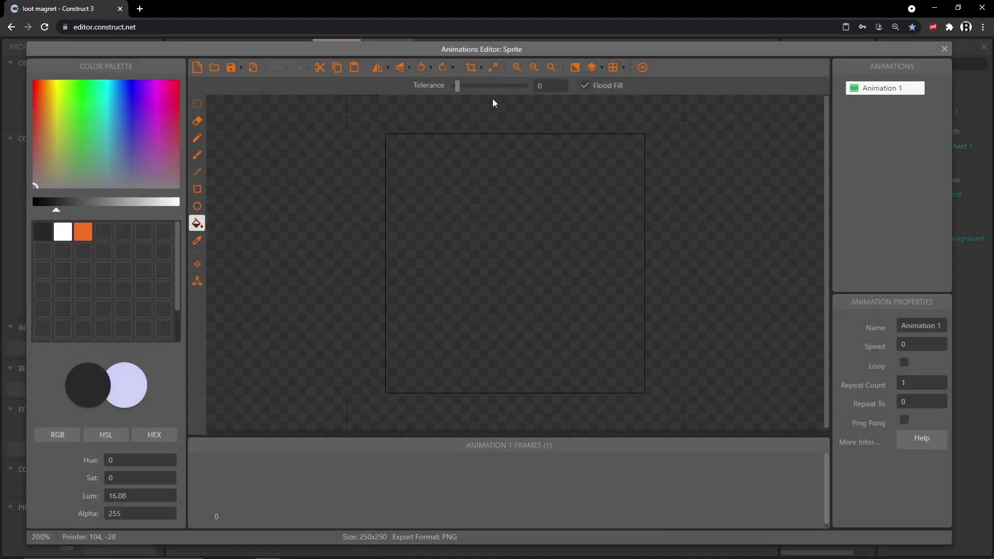
- Resize the new sprite's image canvas to 16 x 7 pixels
click(493, 68)
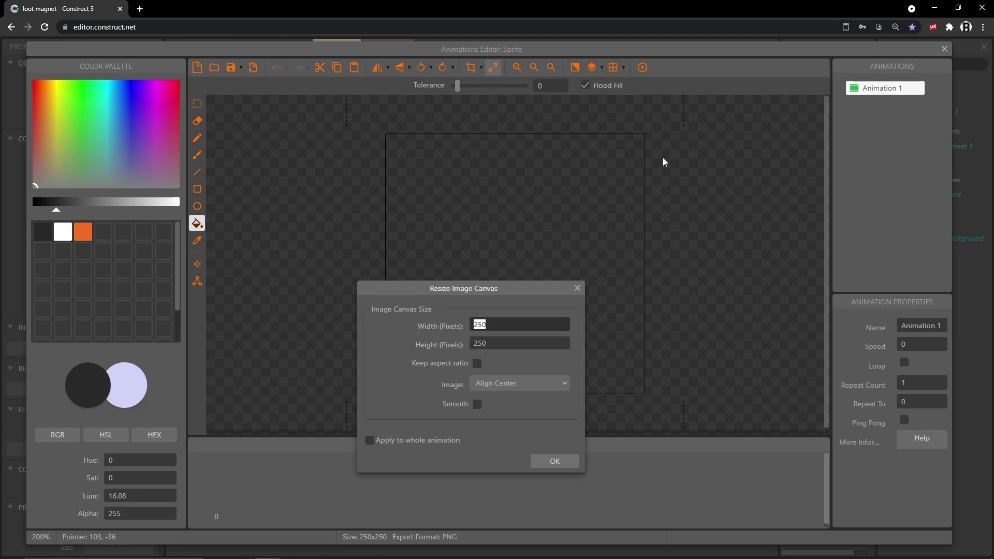
text(16)
key(Tab)
text(7)
key(Return)
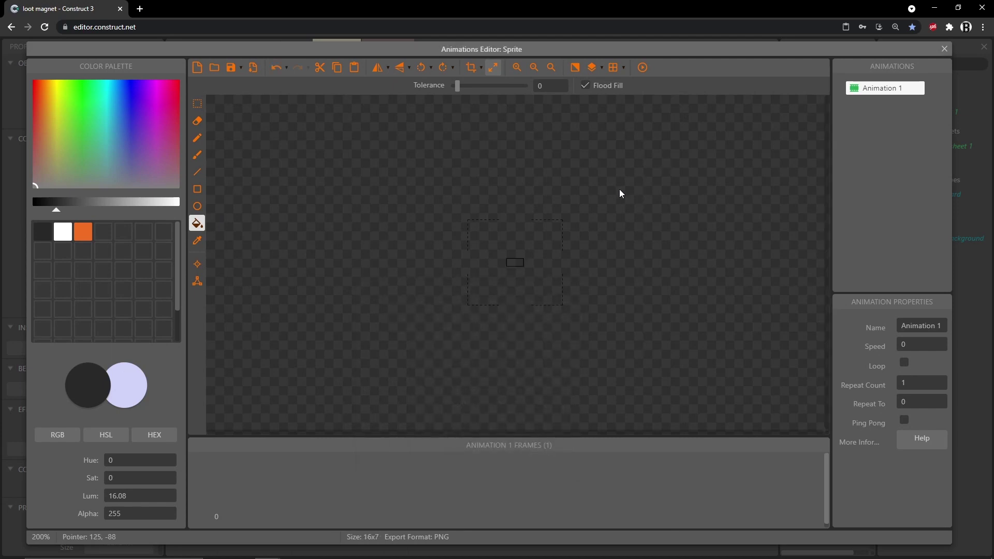
- Set the image editor's grid to 1 x 1 pixels and show it over the sprite canvas
ctrl+scroll(535, 259, up, 4)
click(625, 72)
click(666, 107)
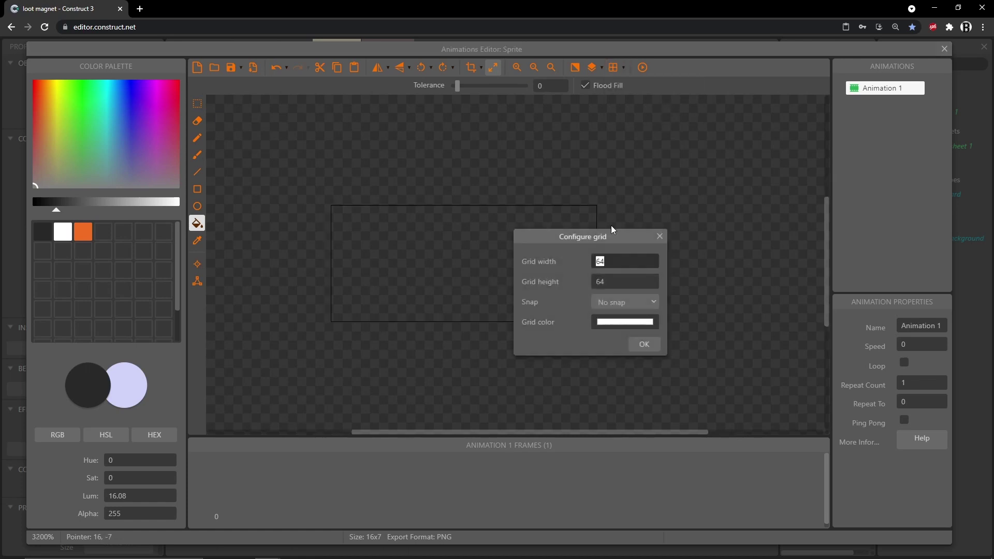
text(1)
key(Tab)
text(1)
key(Return)
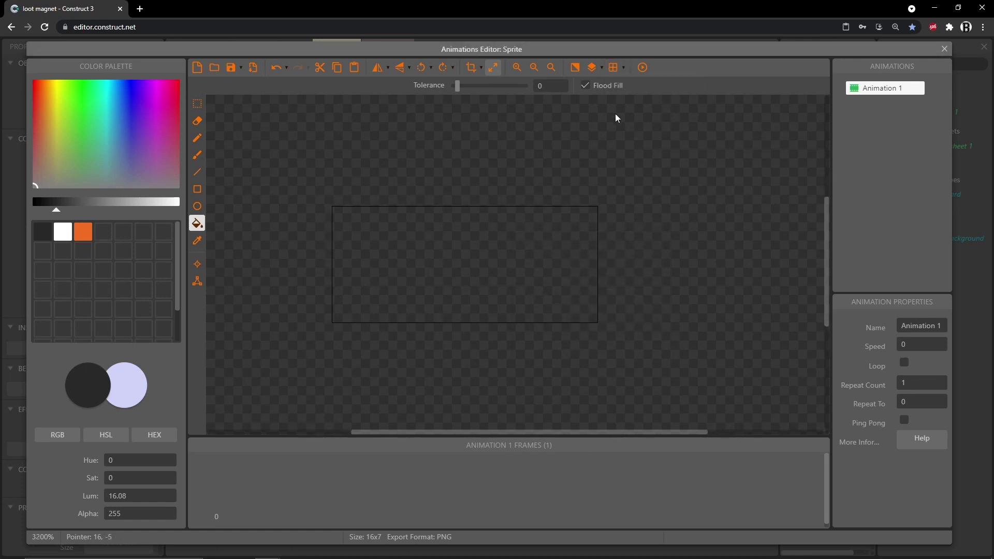
click(613, 67)
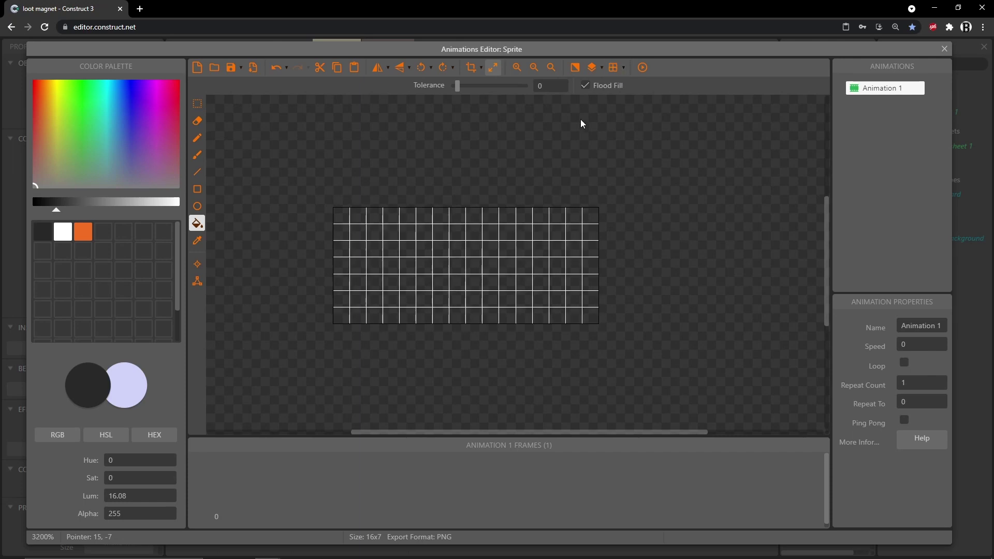
- Draw a pixel teardrop outline with a tail across the canvas using the Pencil in hue 24, saturation 100, luminance 42
click(196, 139)
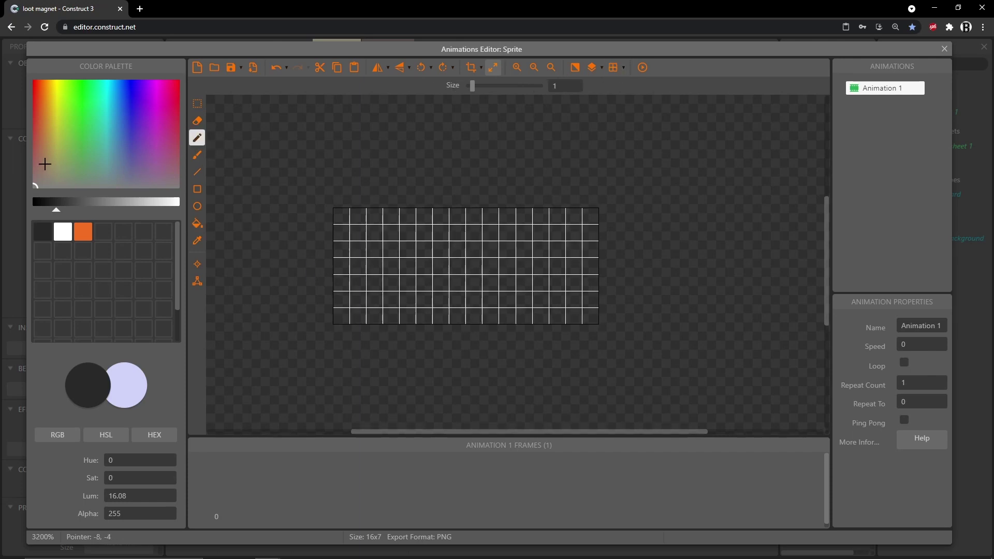
drag(52, 126, 46, 79)
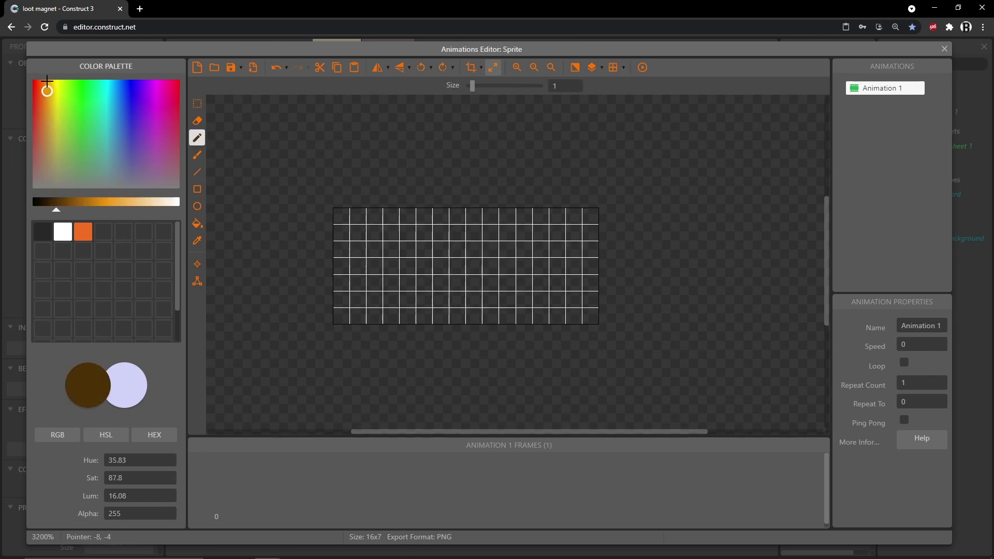
click(98, 210)
click(137, 462)
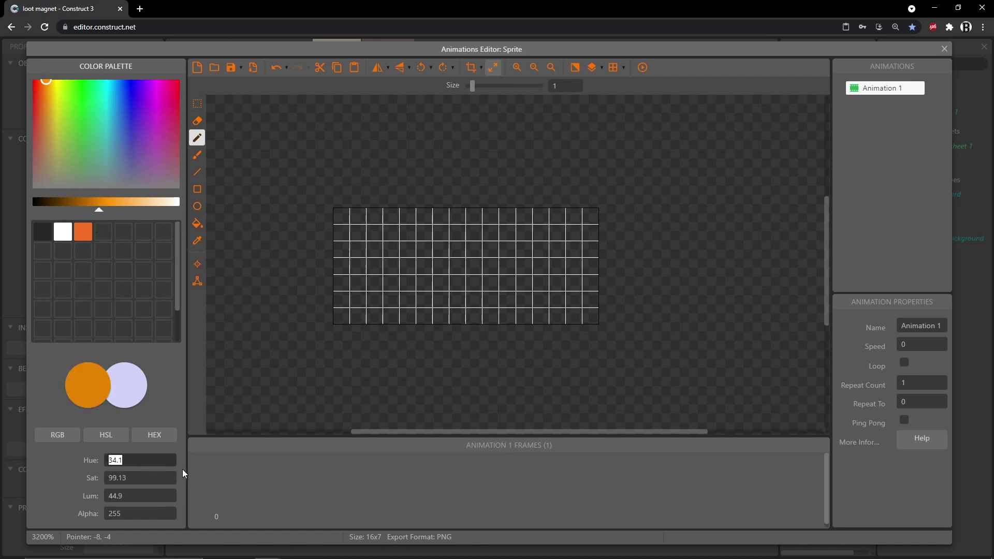
text(24)
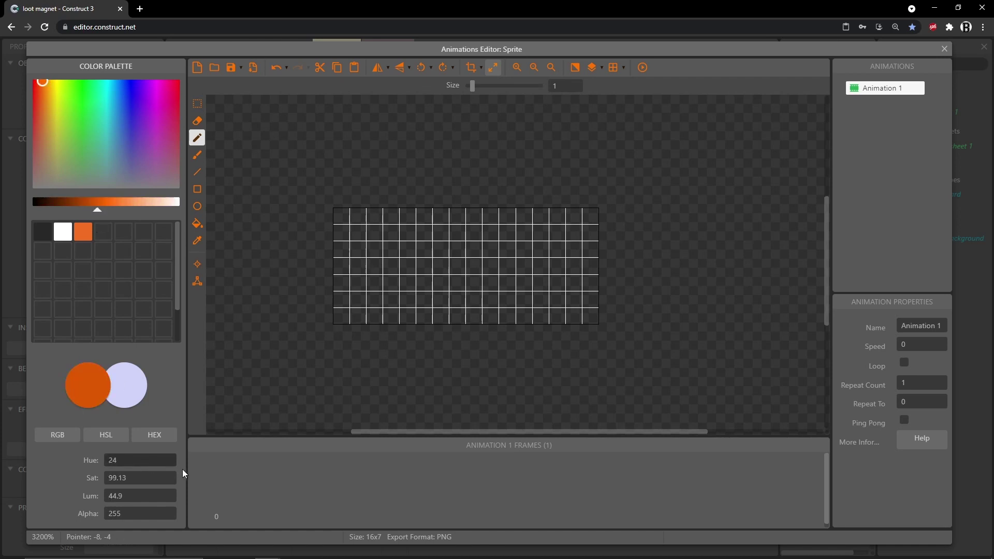
key(Tab)
text(100)
key(Tab)
text(42)
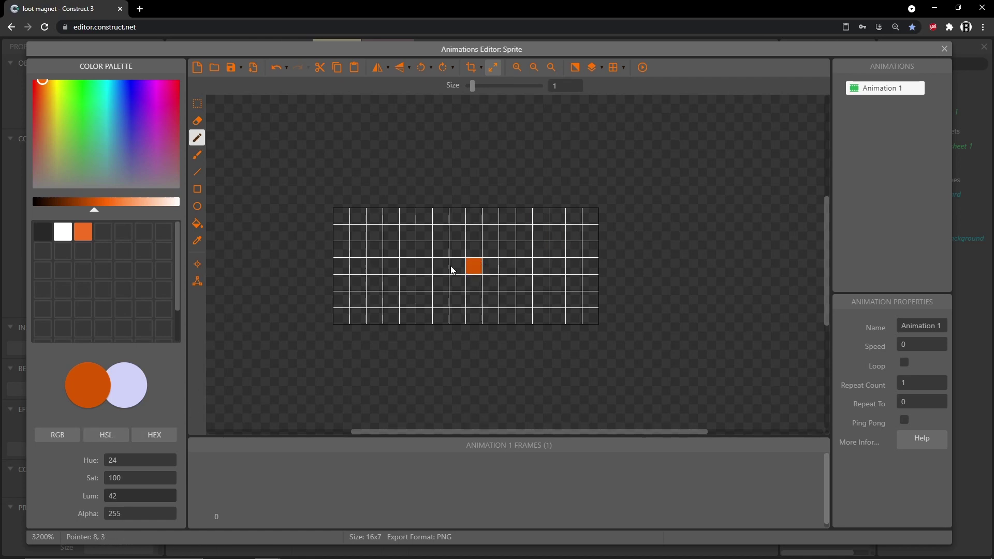
mouse_move(343, 253)
mouse_down()
mouse_move(353, 300)
mouse_move(422, 318)
mouse_move(535, 280)
mouse_move(549, 264)
mouse_move(592, 268)
mouse_move(407, 216)
mouse_move(373, 234)
mouse_up()
key(ctrl+z)
key(ctrl+z)
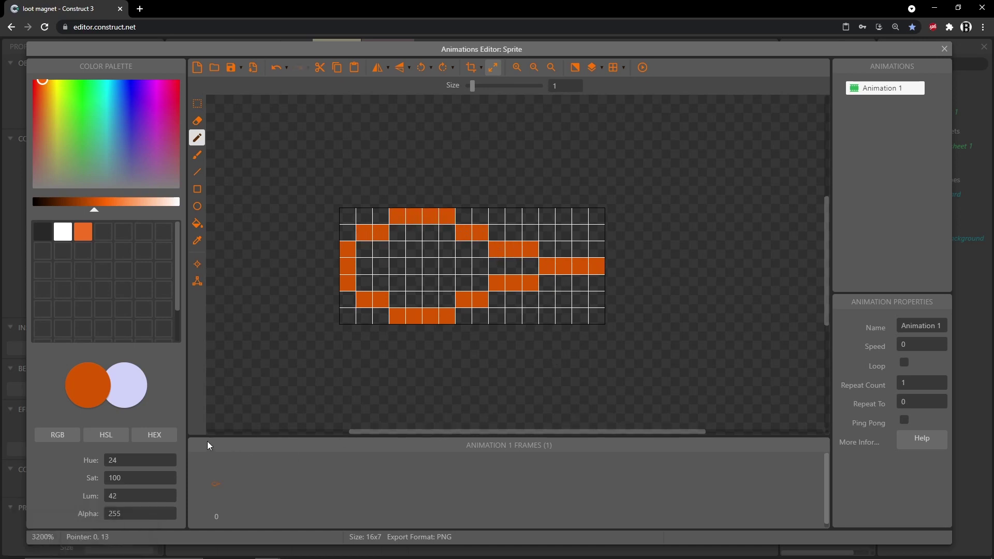
- Set the colour's luminance to 65 and draw a lighter orange ring just inside the teardrop outline
click(157, 498)
text(65)
key(Return)
mouse_move(364, 249)
mouse_down()
mouse_move(366, 284)
mouse_move(421, 302)
mouse_move(446, 302)
mouse_move(459, 282)
mouse_move(483, 284)
mouse_move(514, 267)
mouse_move(417, 236)
mouse_move(381, 249)
mouse_up()
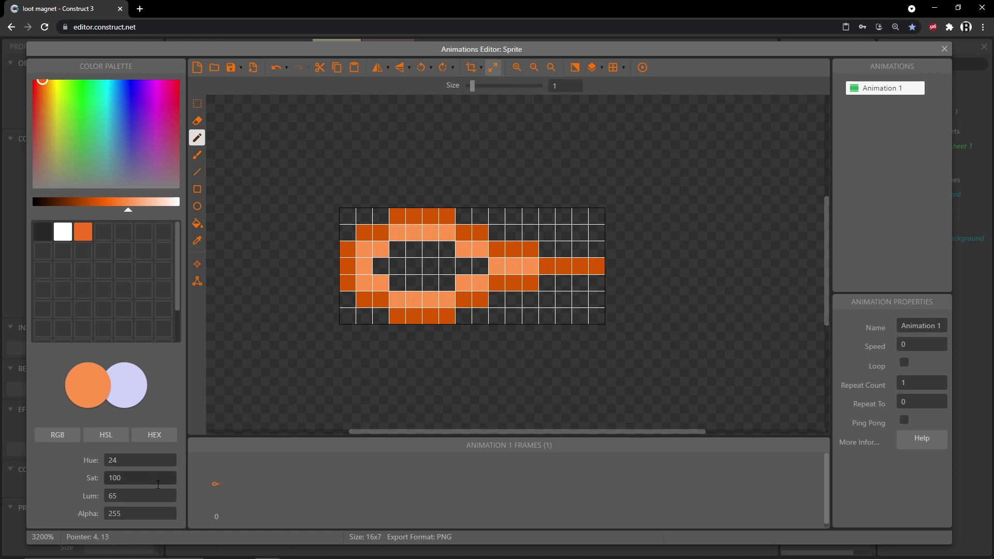
- Set the colour's luminance to 76 and draw a paler ring inside the light orange one
double_click(124, 497)
text(76)
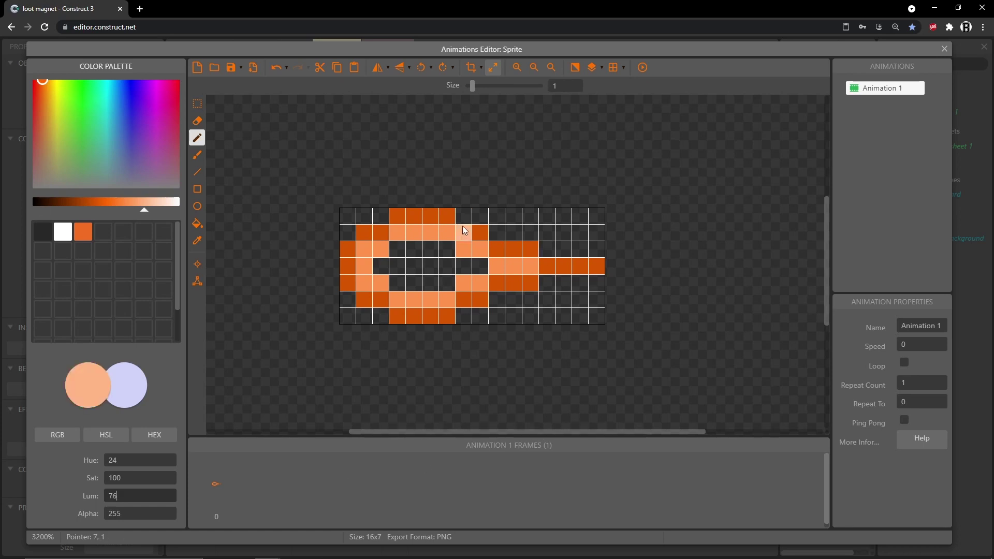
mouse_move(481, 266)
mouse_down()
mouse_move(400, 251)
mouse_move(399, 278)
mouse_move(448, 283)
mouse_up()
click(447, 249)
- Set the colour's luminance to 90 and fill the teardrop's core with the palest orange pixels
double_click(127, 496)
text(90)
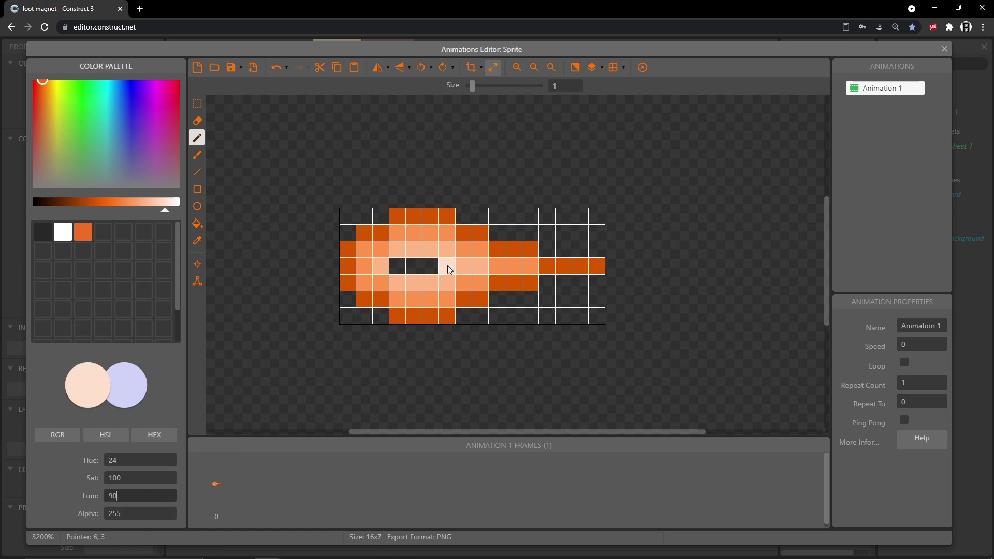
drag(447, 265, 432, 267)
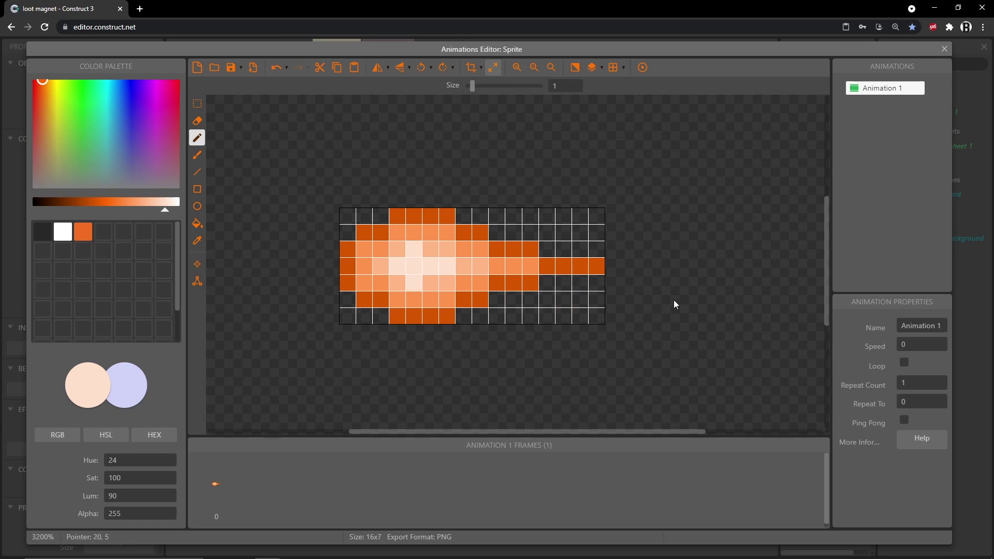
- Set the teardrop sprite's origin to X 1, Y 3.5, display its collision polygon, and close the image editor
scroll(421, 266, up, 1)
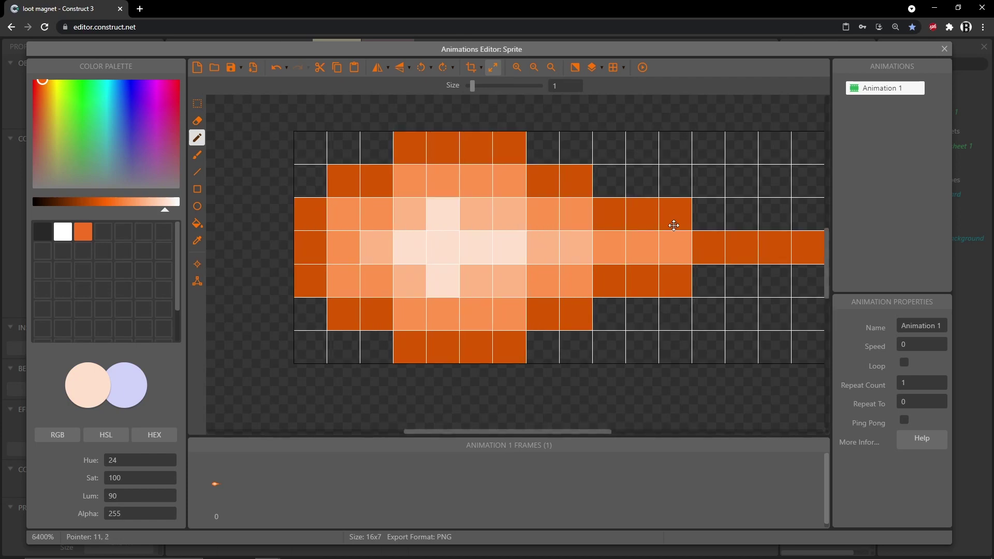
click(197, 265)
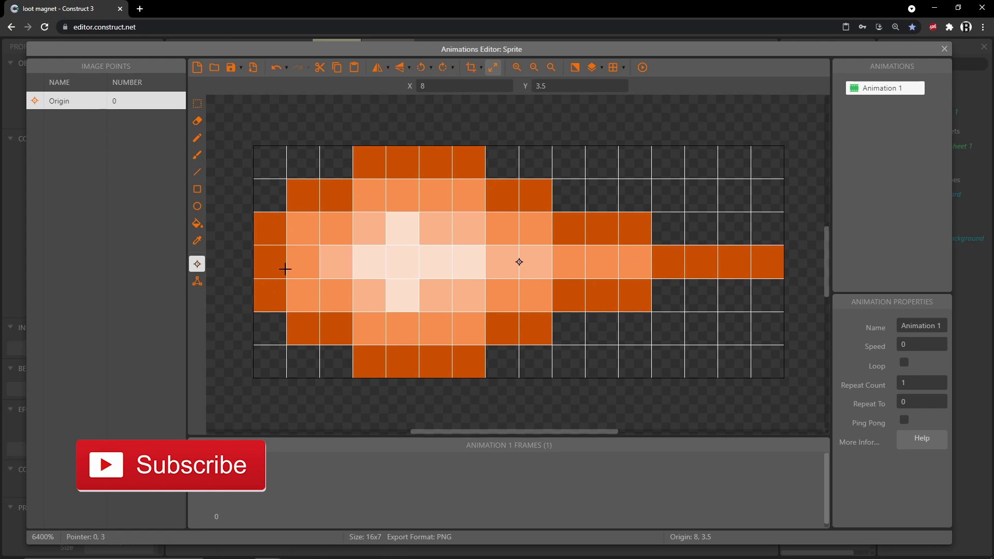
click(255, 263)
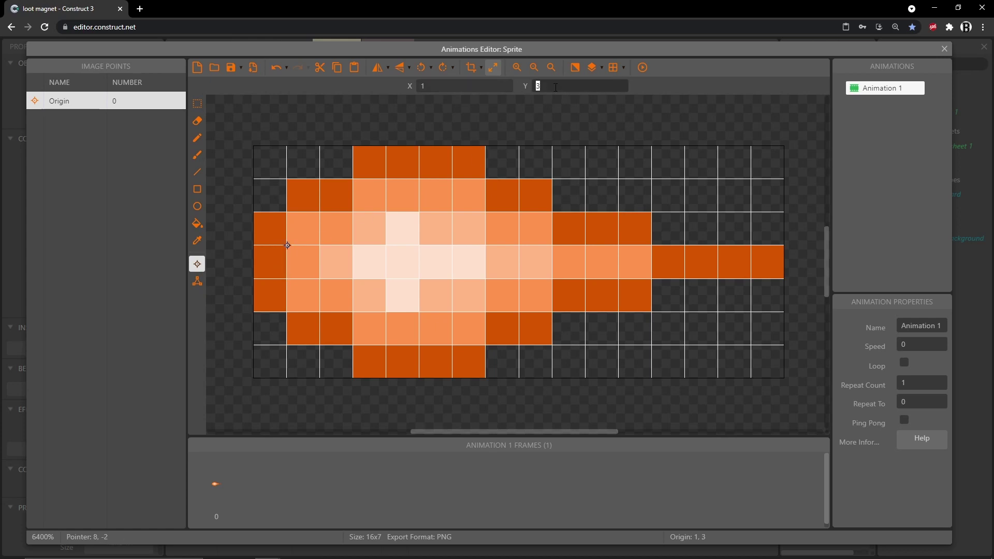
text(3.5)
click(197, 282)
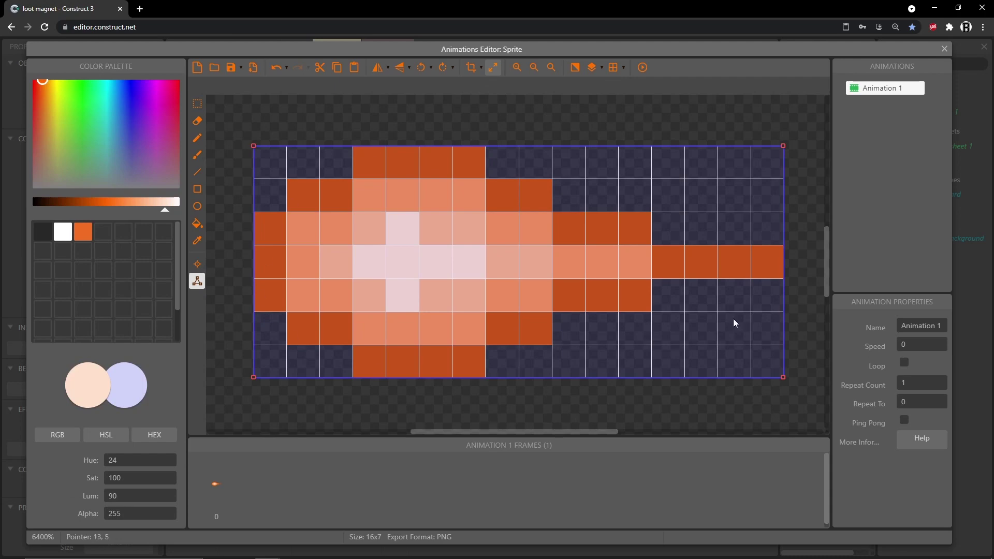
click(944, 48)
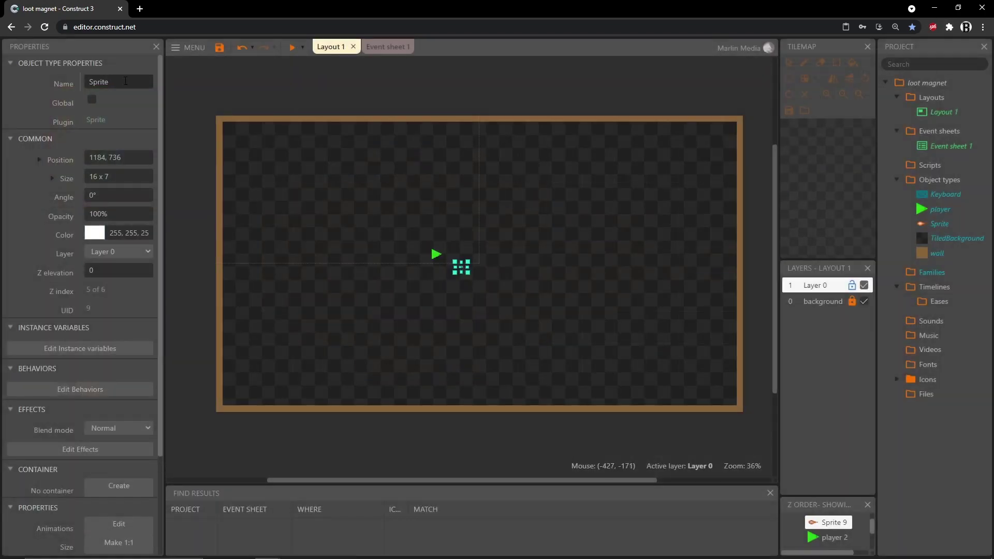
- Rename the teardrop sprite as fire
click(134, 81)
text(fire)
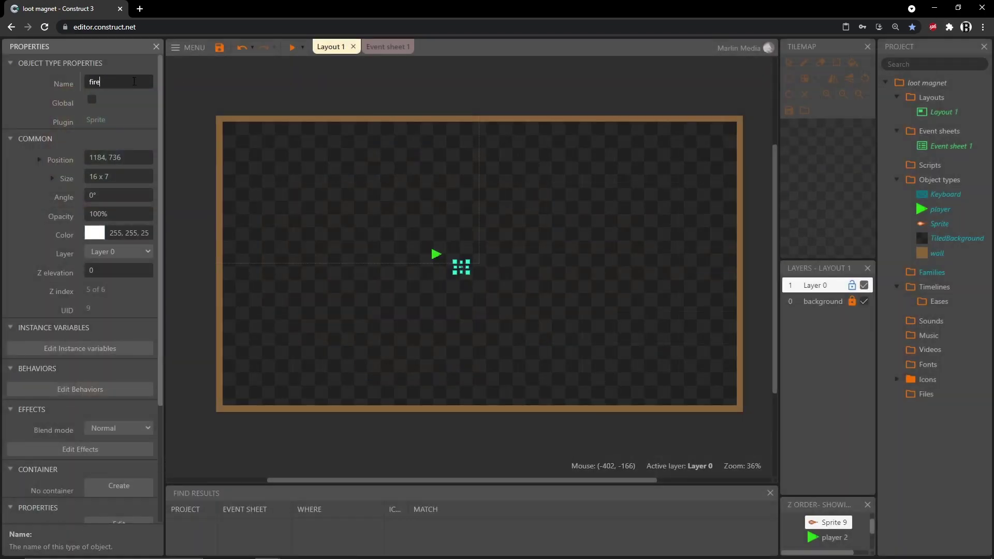
key(Return)
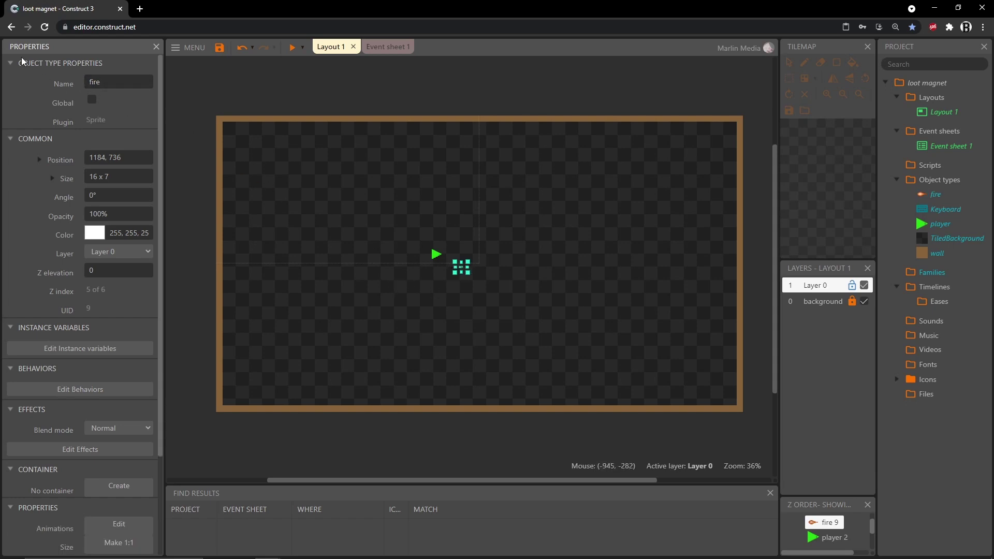
- Add the Bullet behavior to the fire sprite
scroll(73, 274, down, 3)
click(71, 268)
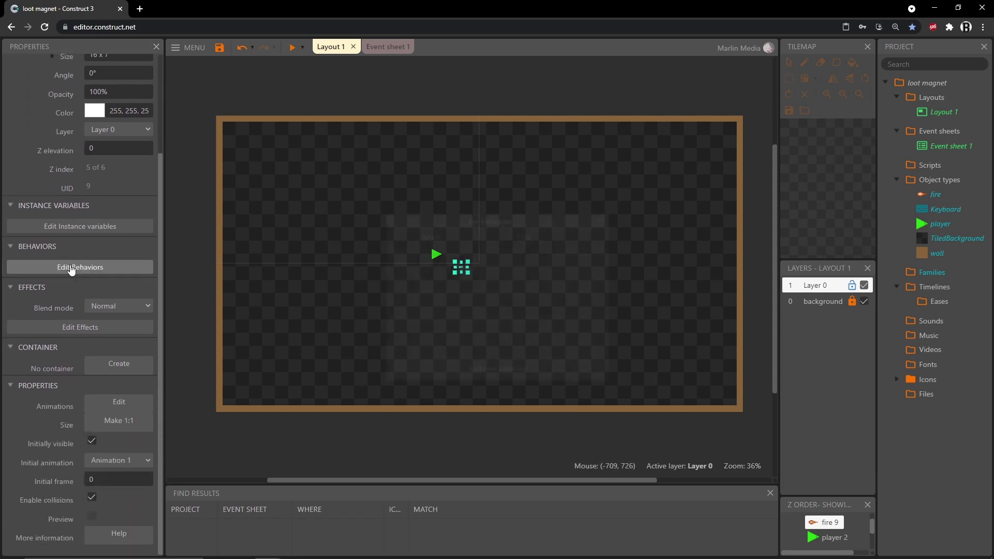
click(462, 373)
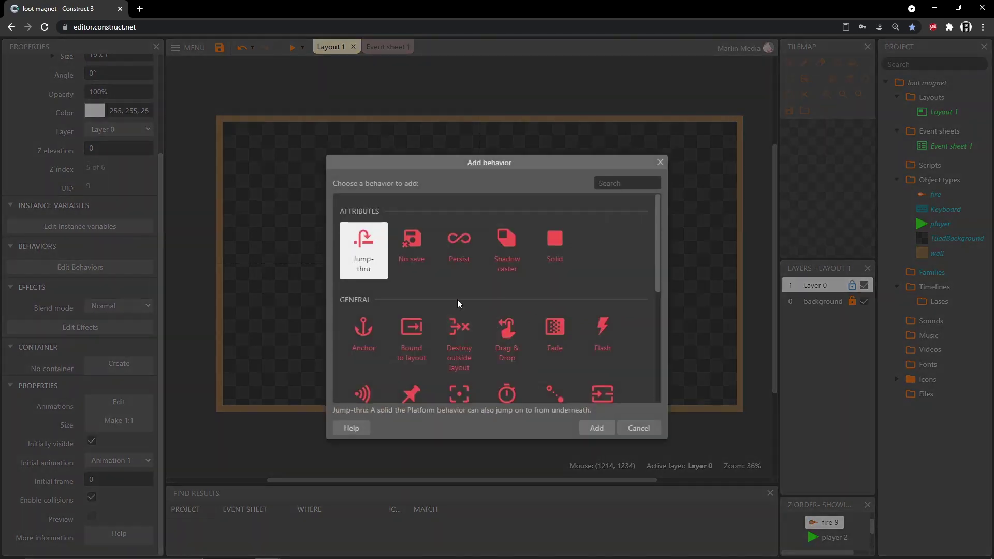
scroll(403, 303, down, 4)
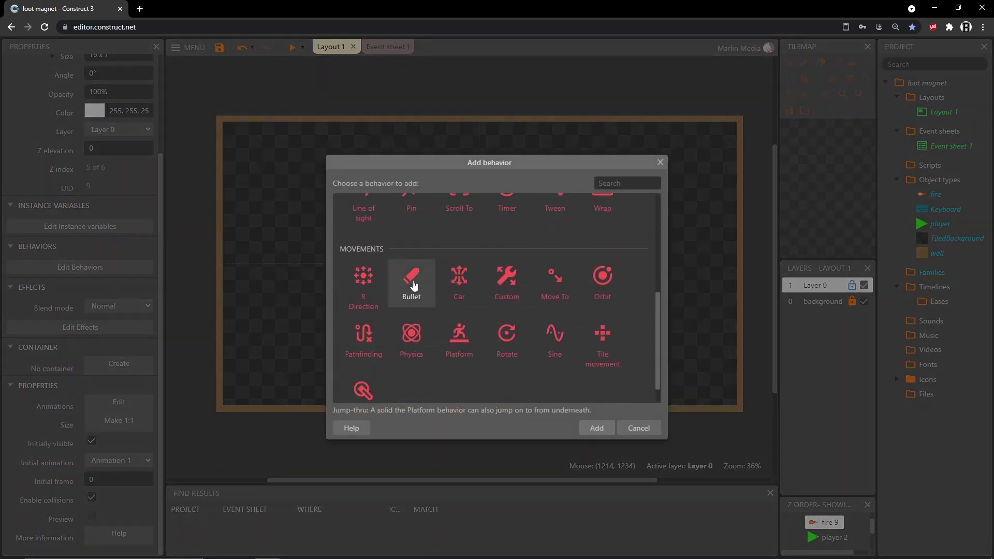
click(413, 286)
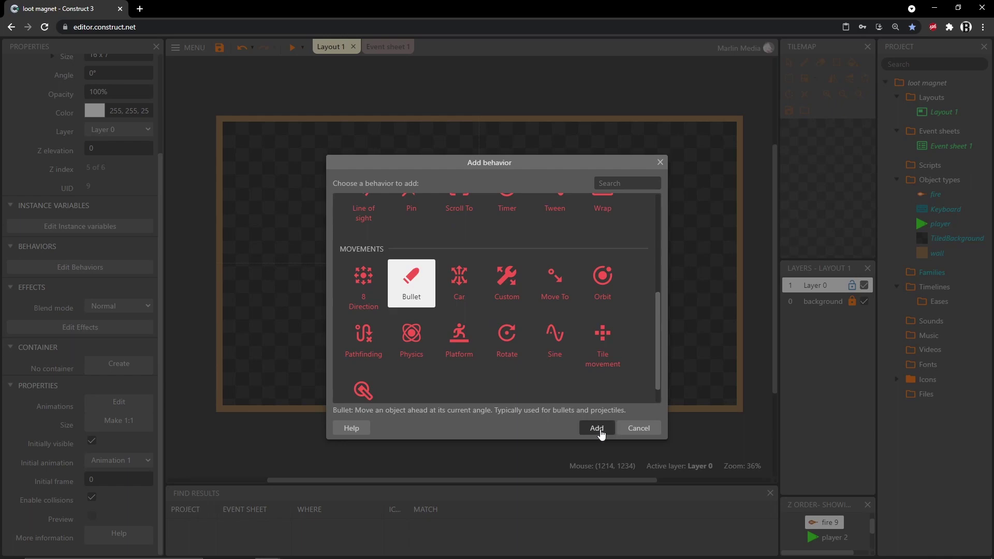
click(597, 428)
- Add the Destroy outside layout behavior to the fire sprite and close its behavior list
click(496, 374)
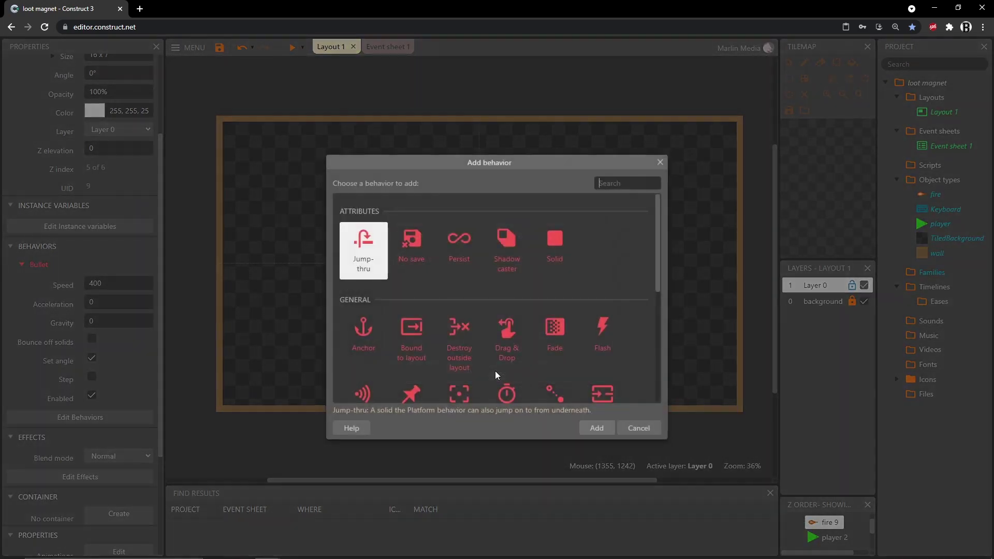
click(459, 365)
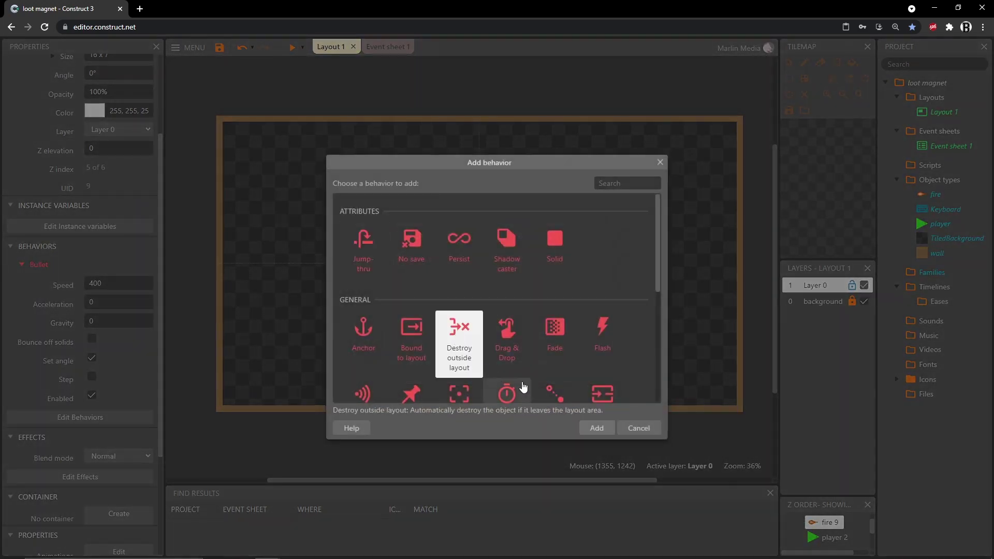
click(596, 428)
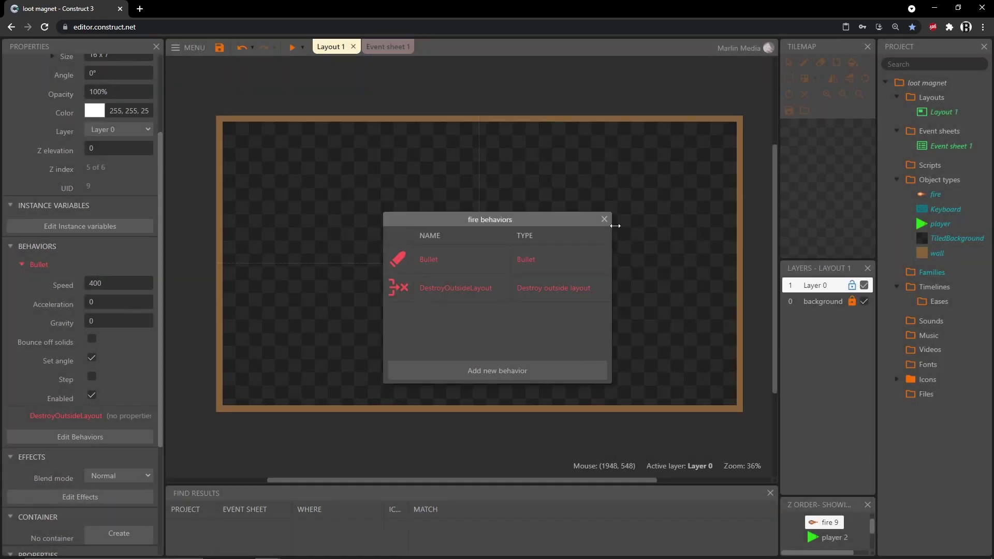
click(606, 218)
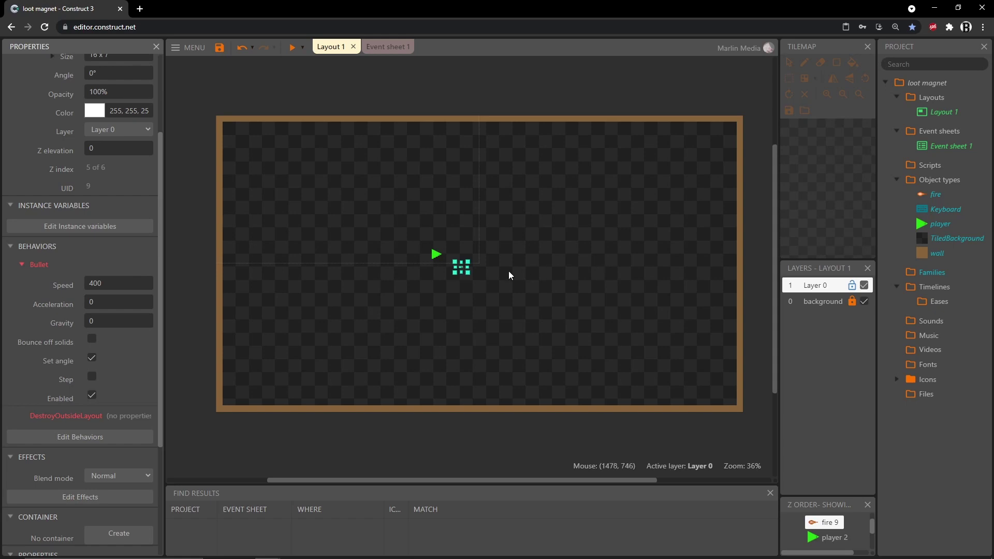
- Move the fire sprite up beside the player and onto the tip of the green triangle
ctrl+scroll(445, 266, up, 3)
ctrl+scroll(450, 273, up, 10)
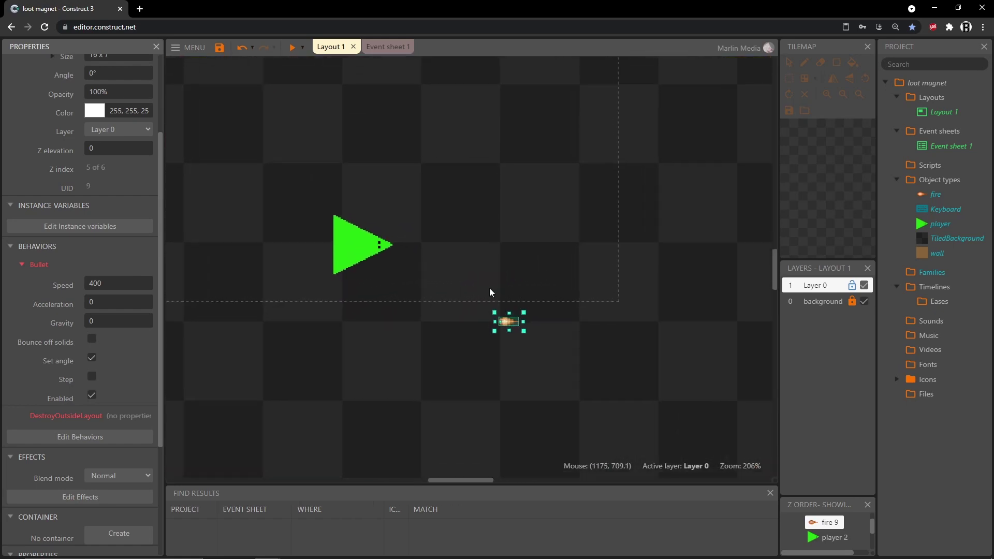
click(325, 244)
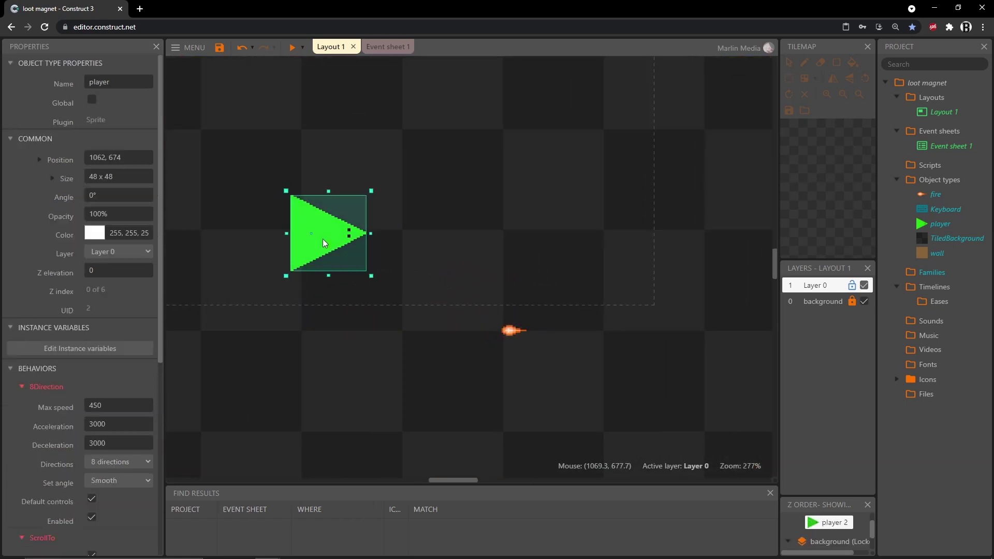
click(512, 331)
drag(512, 331, 462, 281)
key(Up)
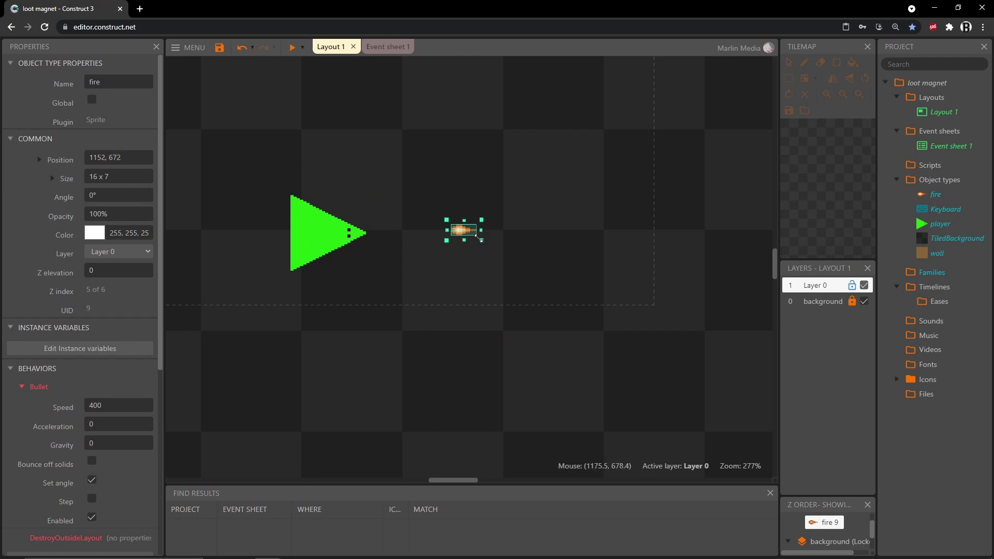
drag(462, 233, 380, 244)
- Turn off snap to grid for the layout and align the fire sprite with the player's tip
click(441, 271)
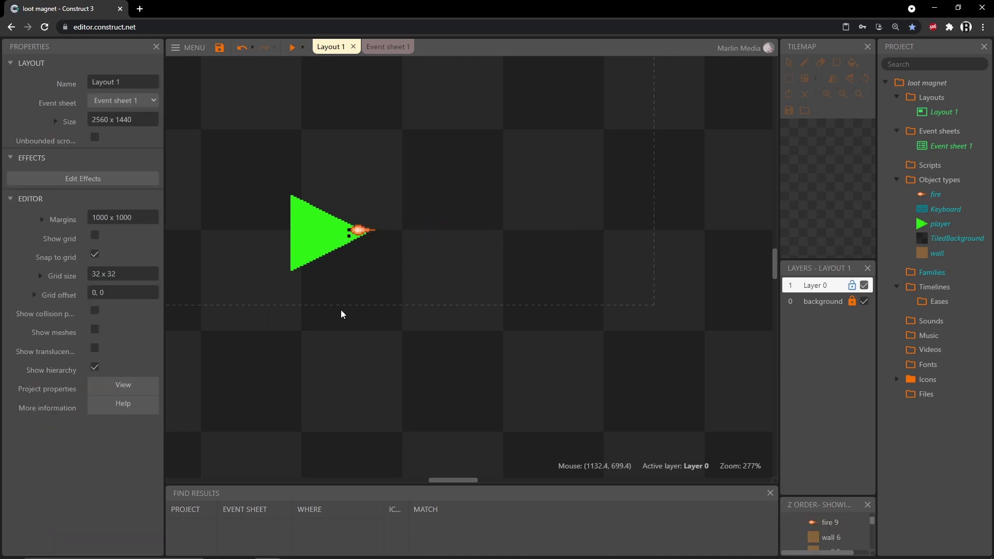
click(95, 255)
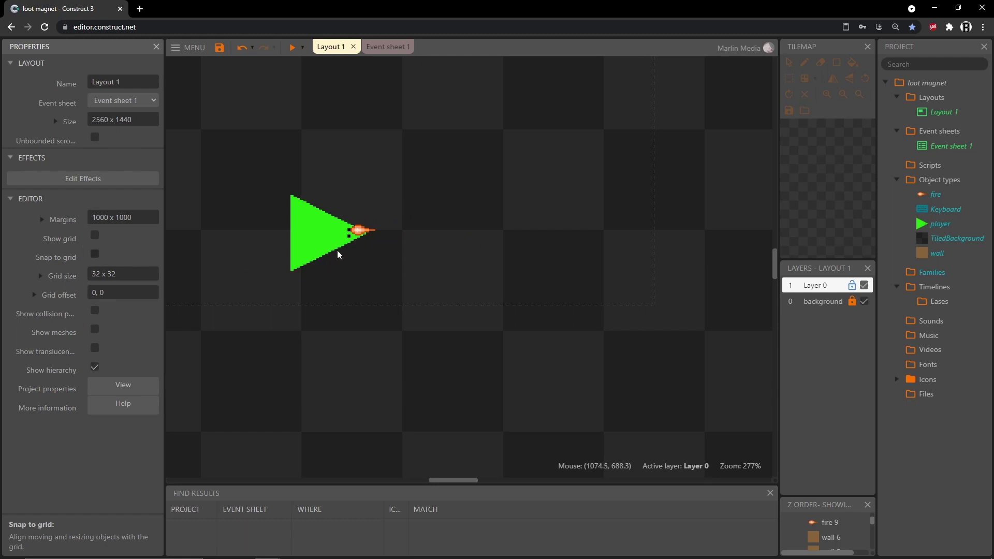
drag(360, 234, 374, 237)
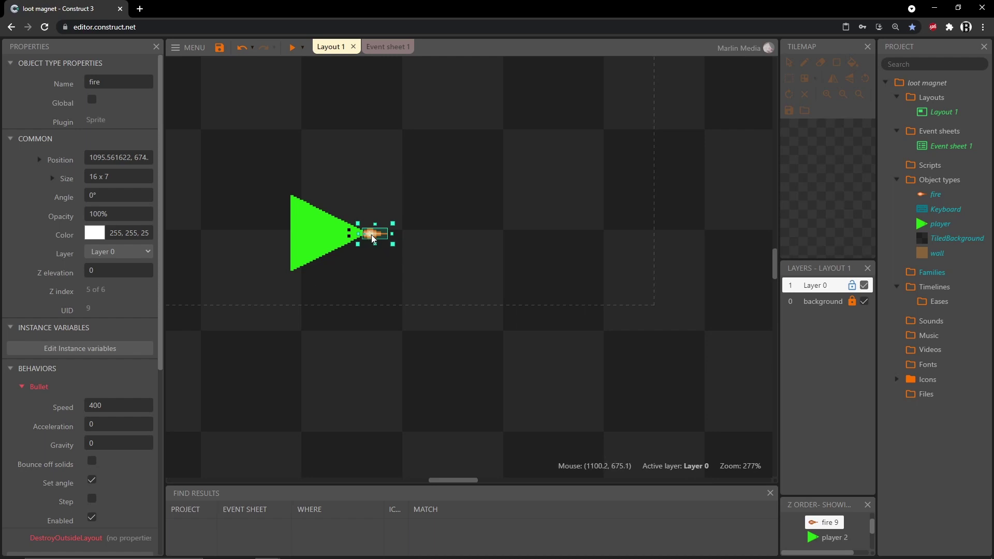
- Check the fire sprite's origin in the image editor, and move the sprite a short distance ahead of the player
double_click(373, 237)
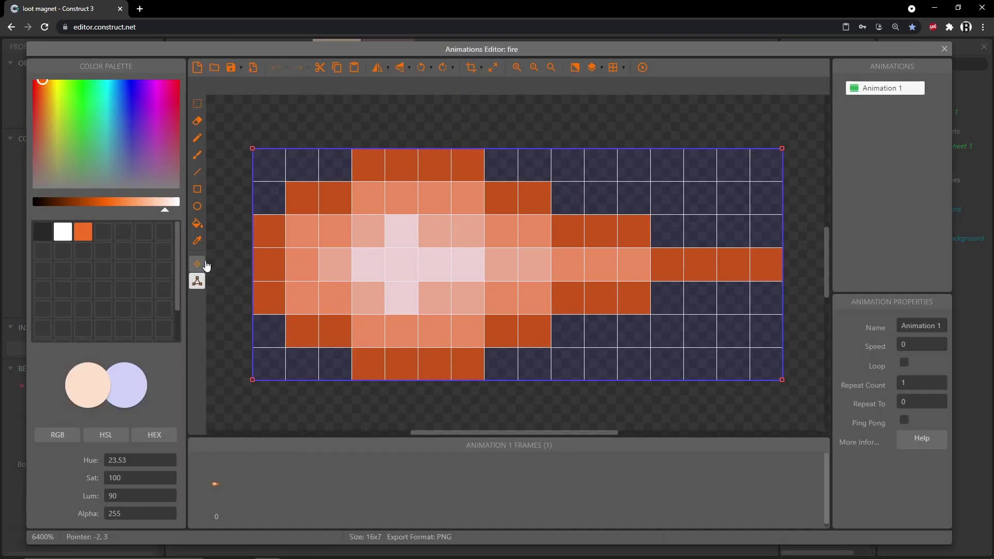
click(197, 264)
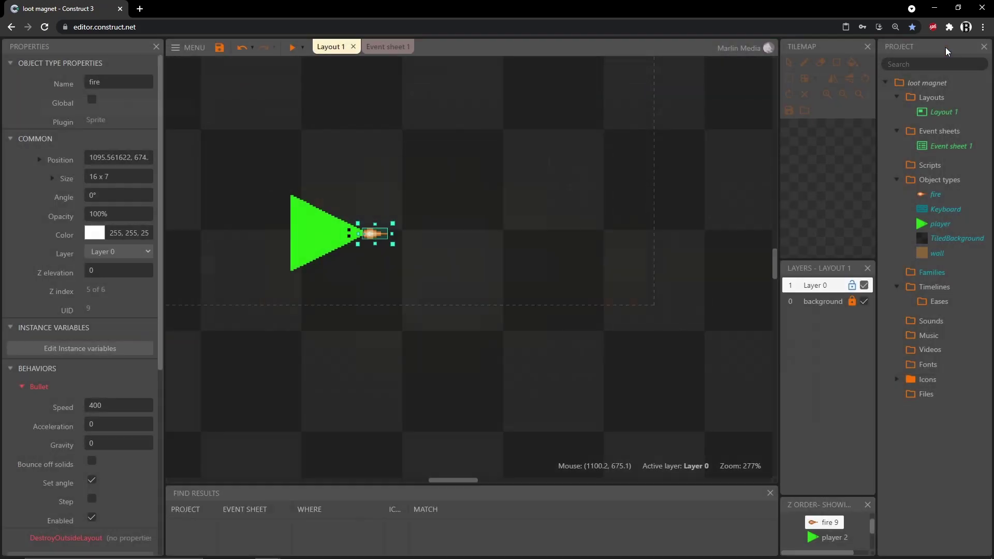
click(944, 49)
drag(373, 234, 459, 239)
- Add a new image point to the player sprite near the triangle's tip at X 45, Y 24
click(305, 238)
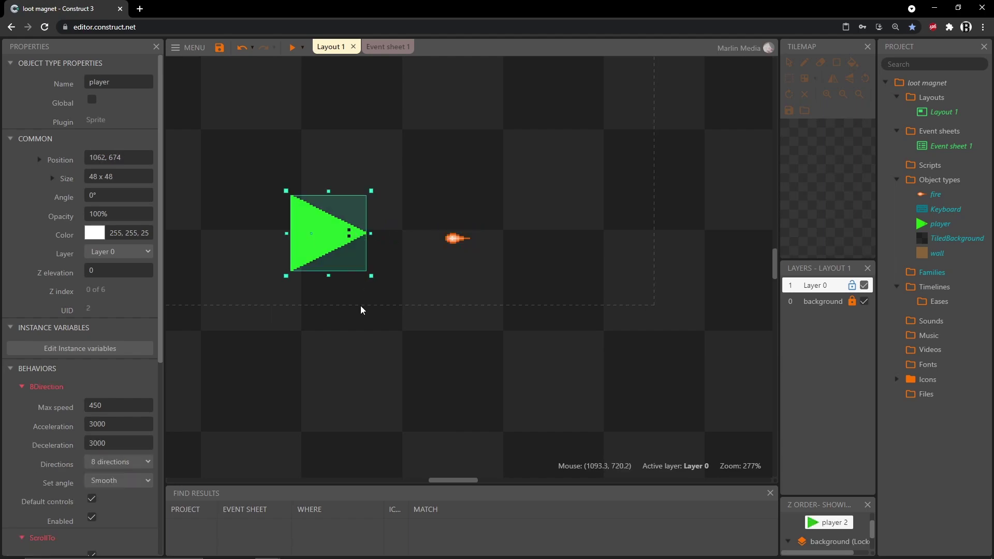
double_click(312, 232)
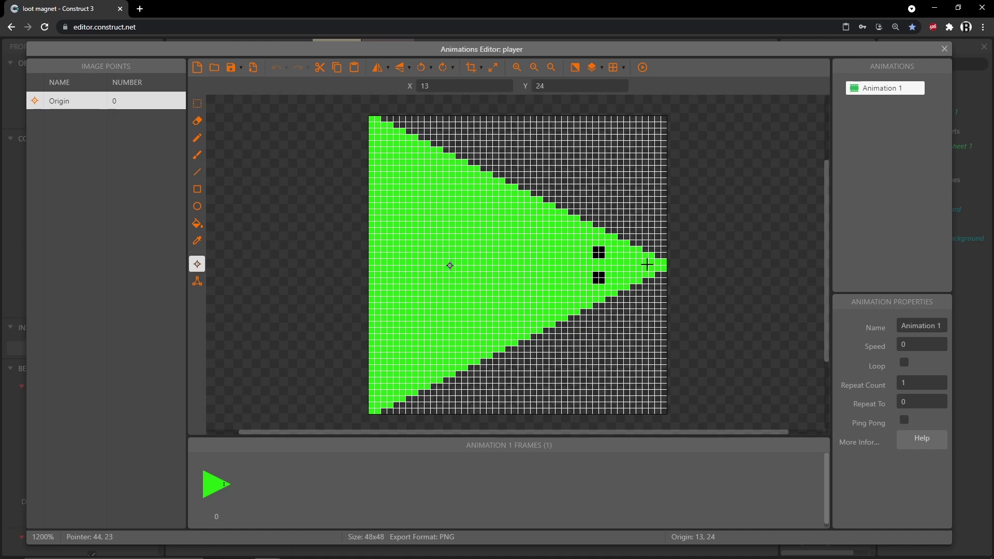
right_click(64, 143)
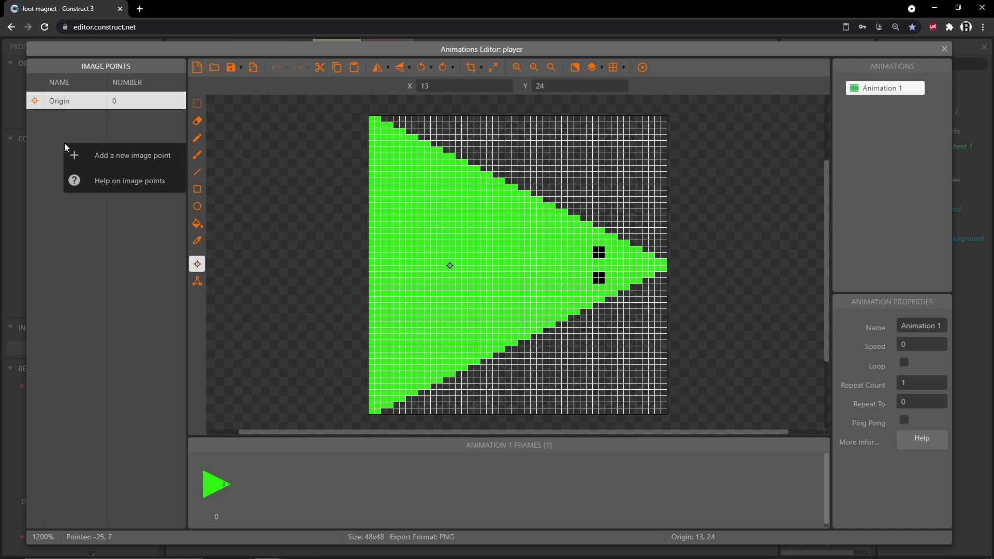
click(126, 155)
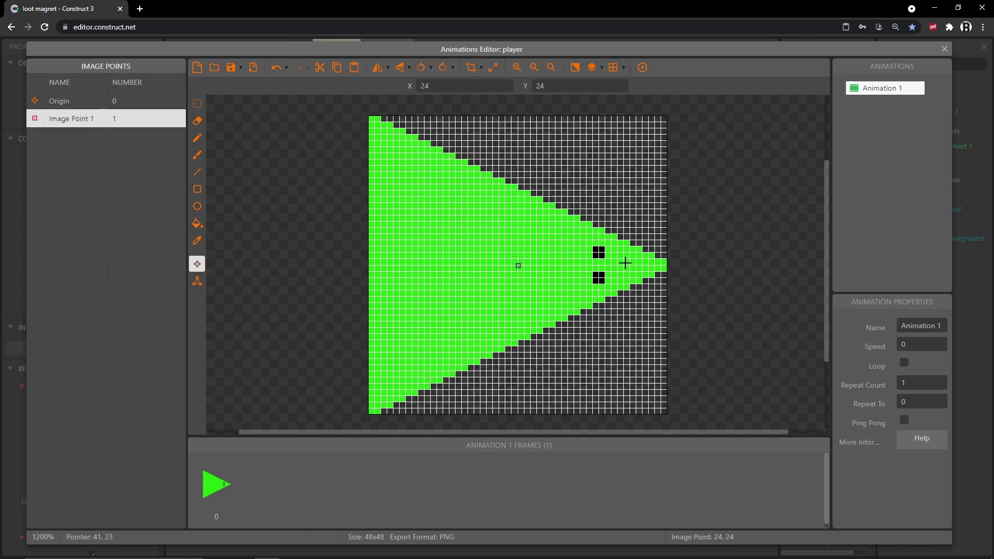
click(648, 265)
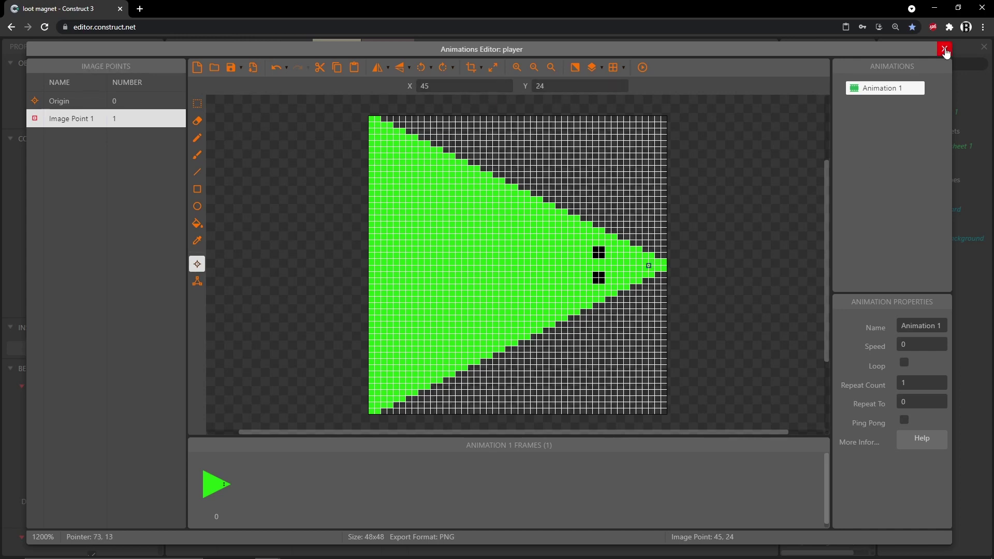
key(Escape)
- Set the fire sprite's Bullet speed to 800
ctrl+scroll(428, 206, down, 5)
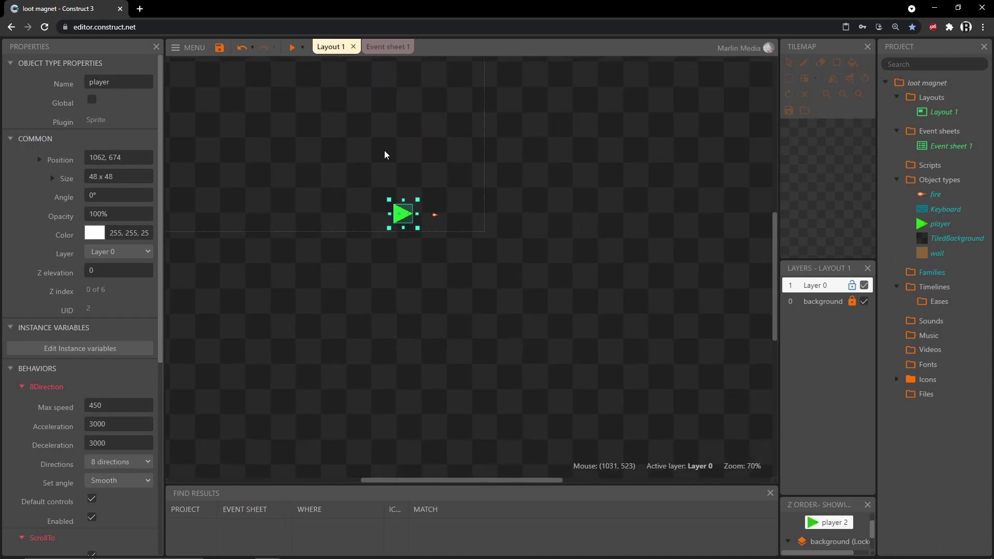
middle_drag(384, 154, 413, 277)
click(935, 195)
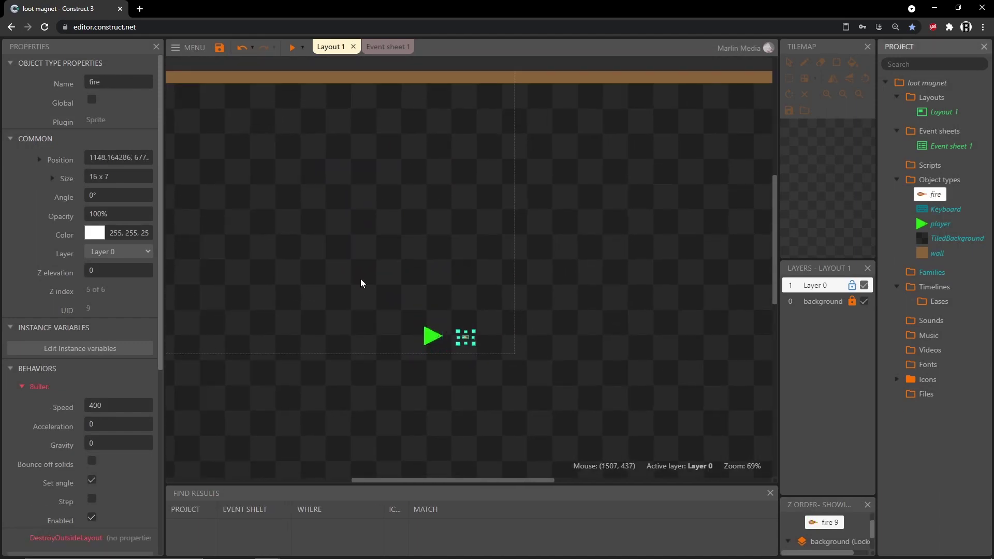
scroll(88, 387, down, 2)
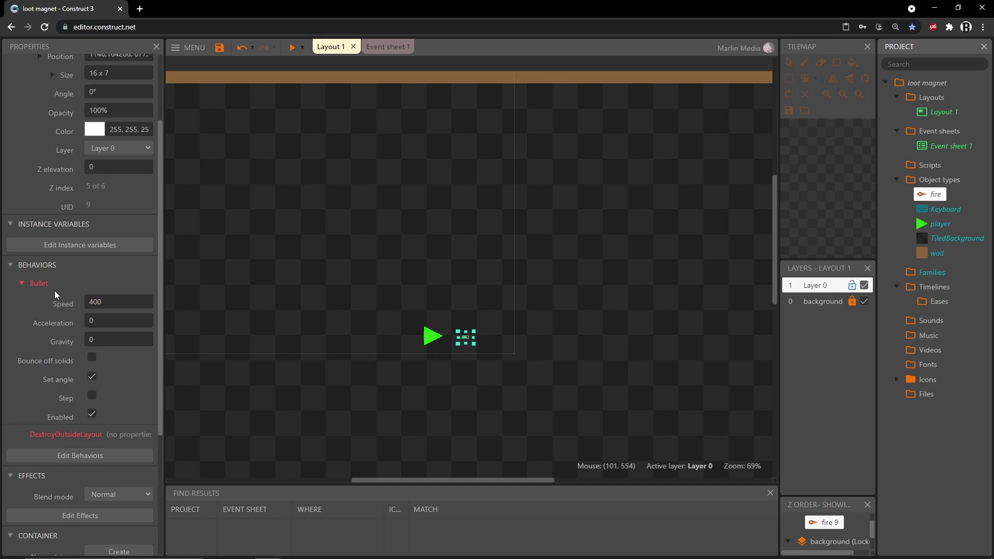
double_click(118, 303)
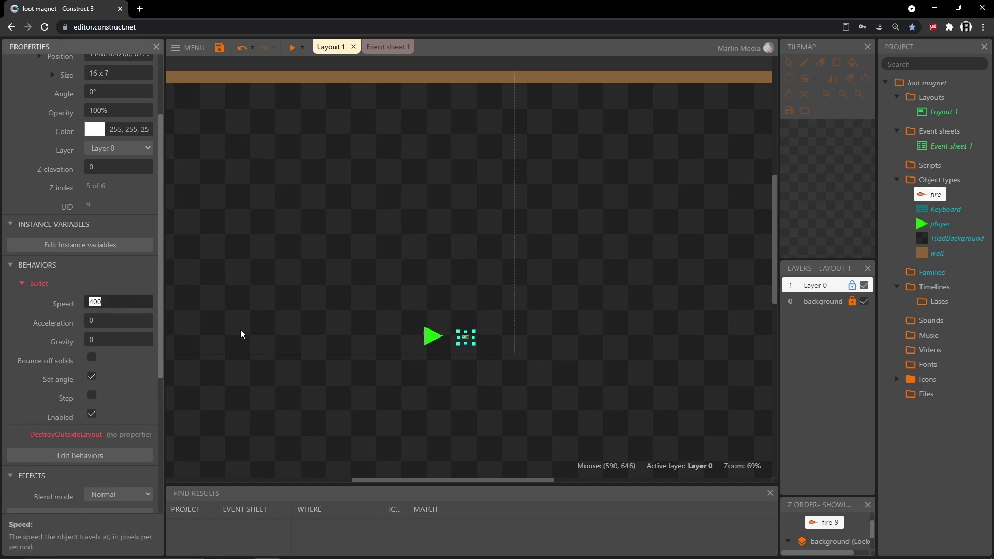
text(8)
- Add an event to Event sheet 1 with a Keyboard On key pressed condition for Space
click(385, 47)
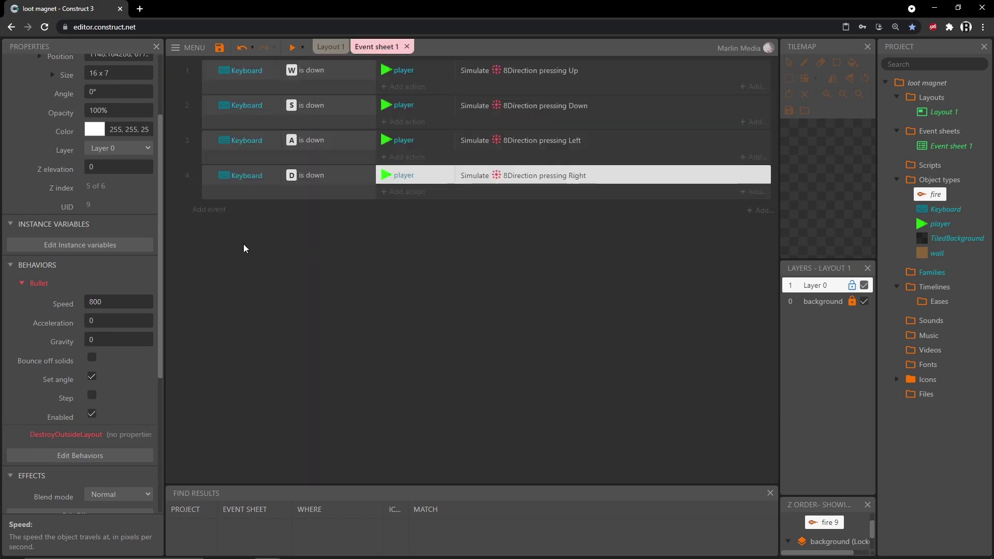
click(211, 212)
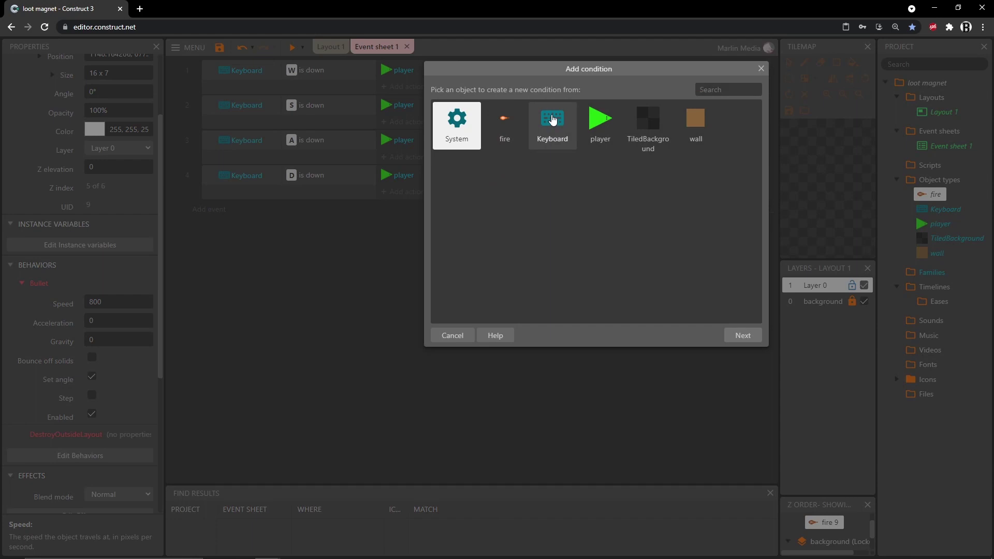
double_click(553, 122)
click(604, 243)
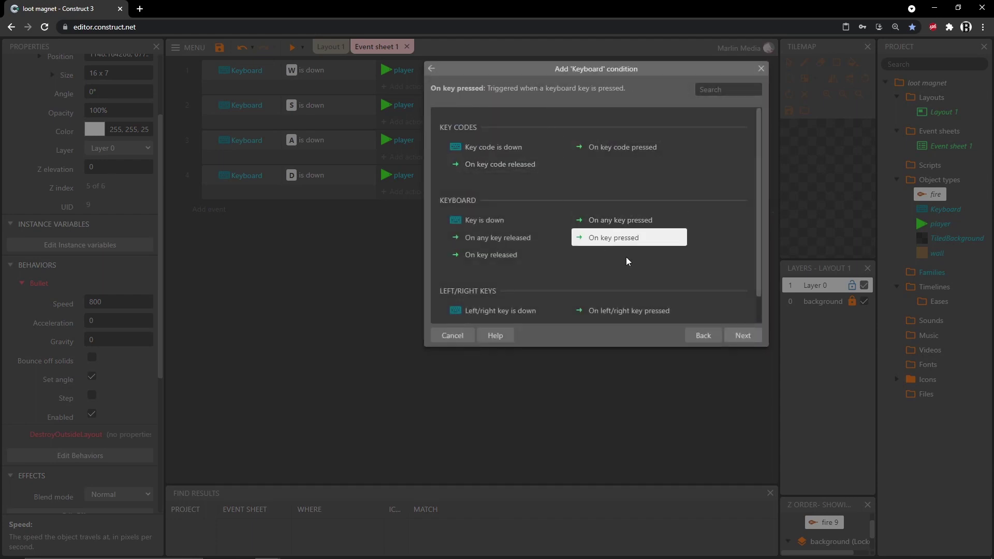
click(740, 339)
click(565, 217)
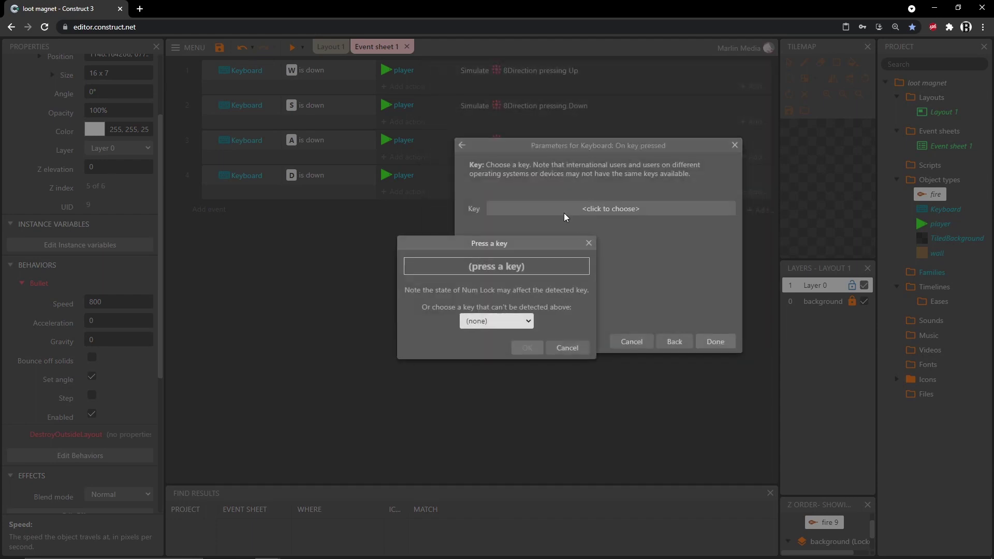
key(space)
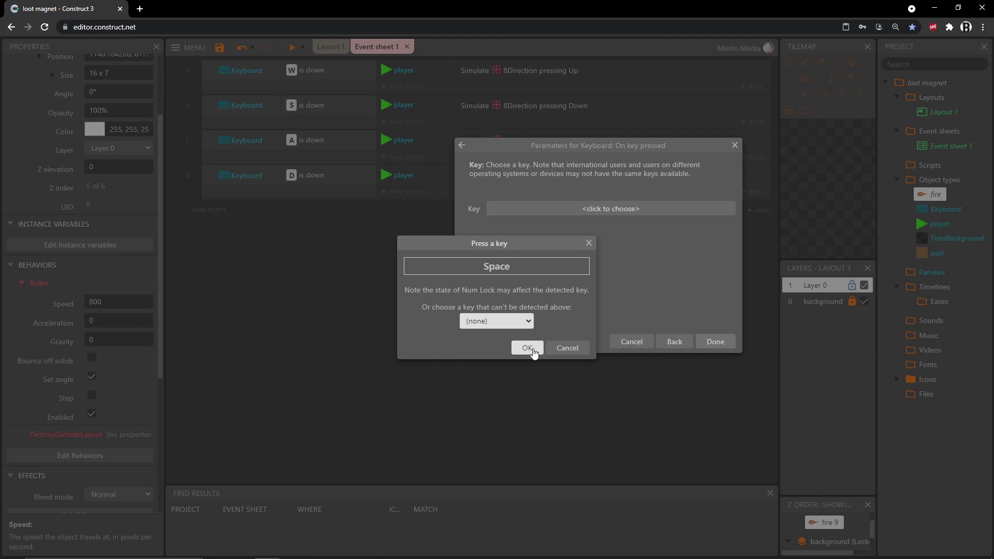
click(529, 348)
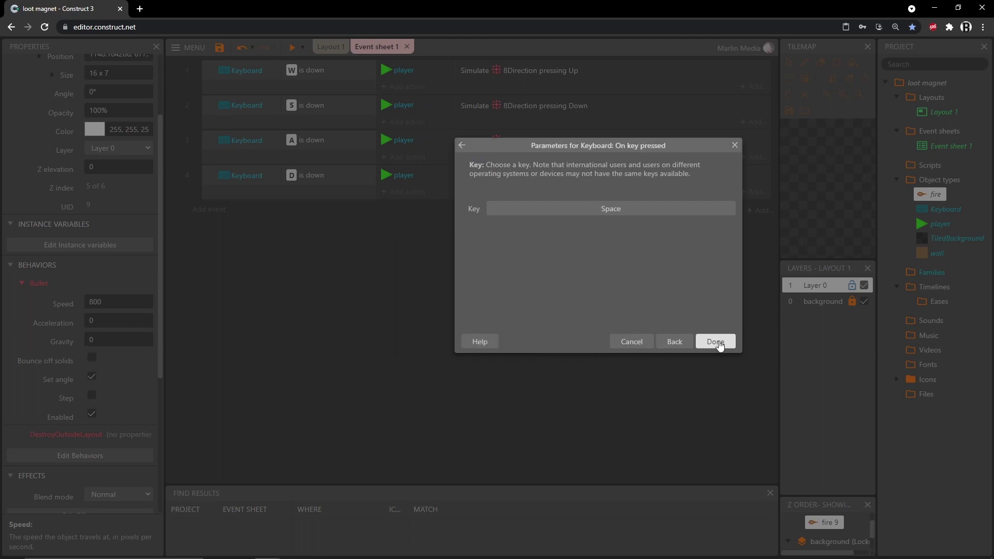
click(716, 343)
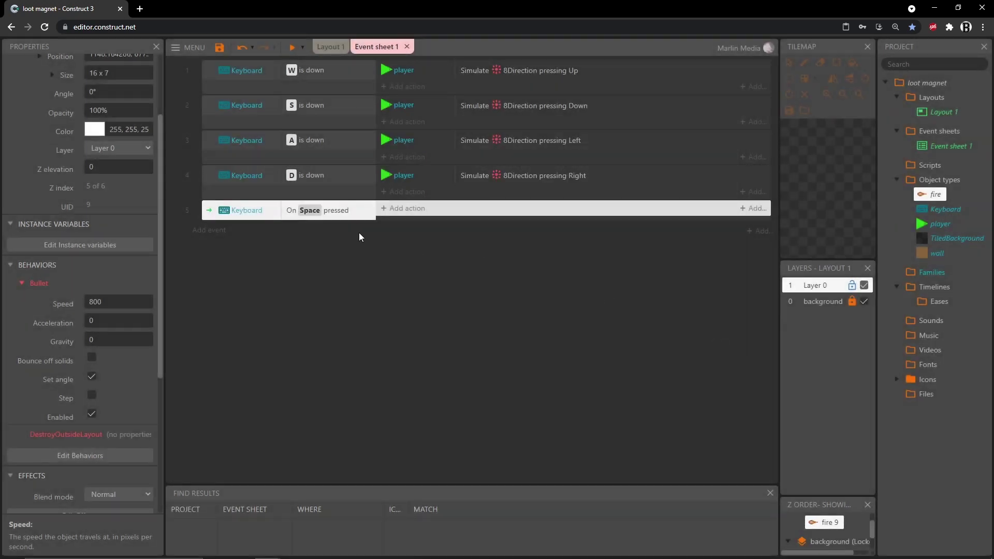
- Add a player action to the Space event that spawns fire on layer 0 at image point 1
click(404, 208)
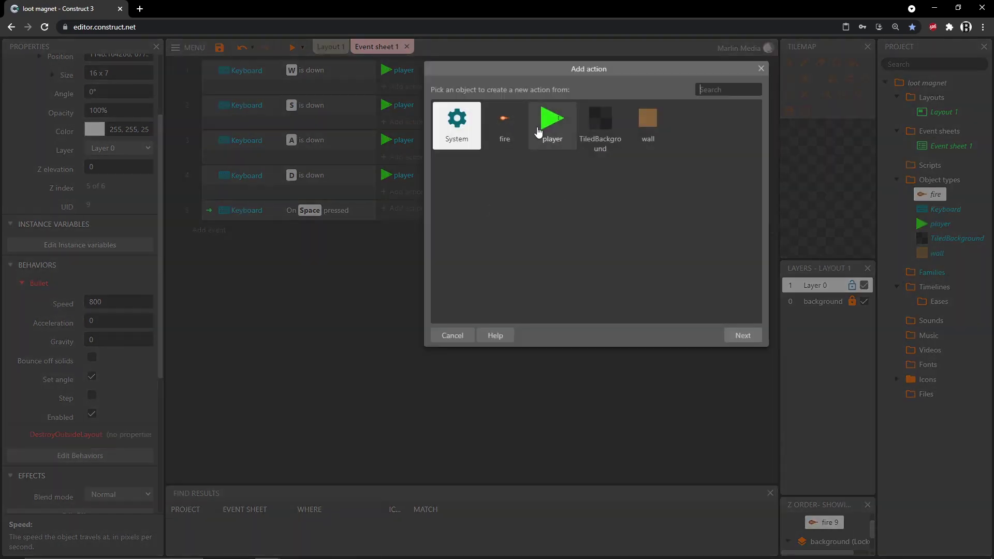
double_click(546, 126)
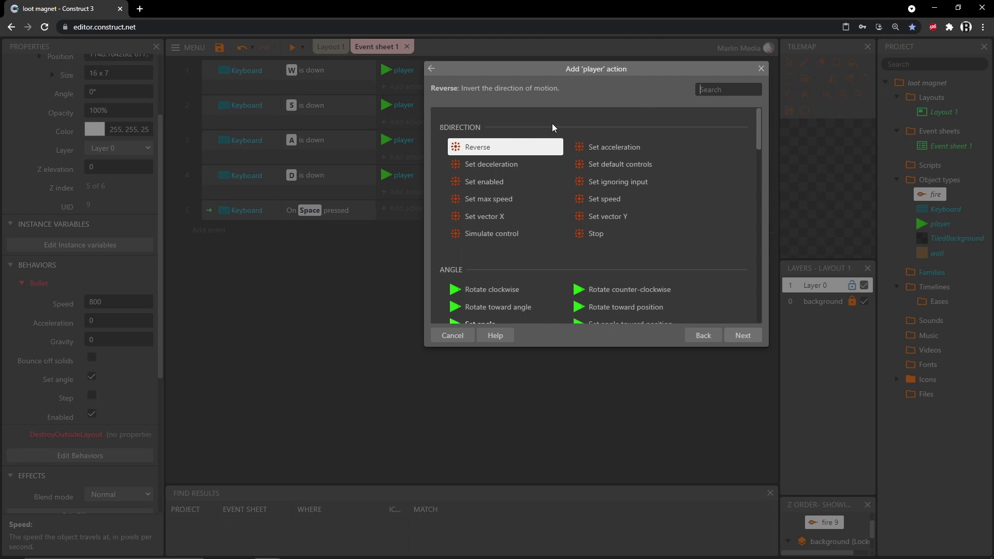
text(spaw)
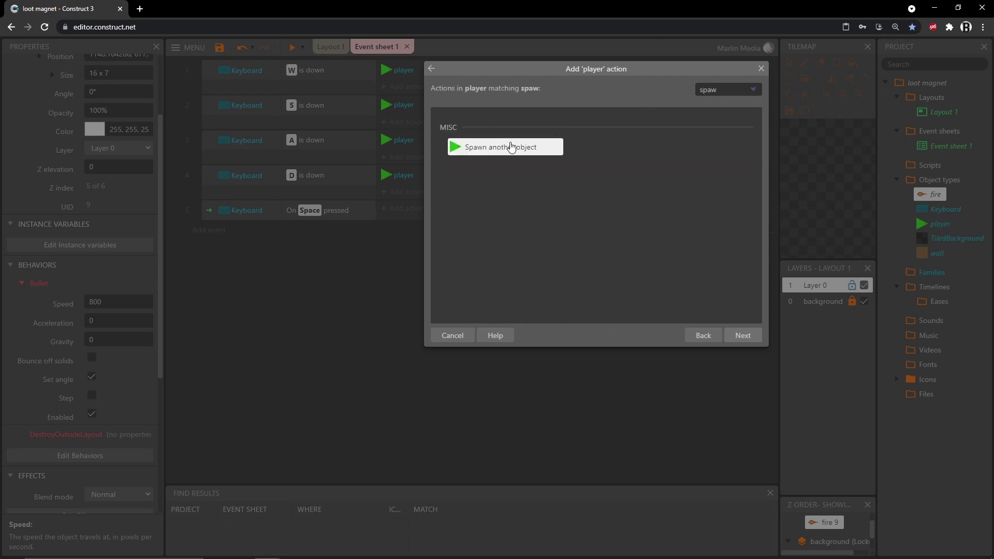
click(744, 337)
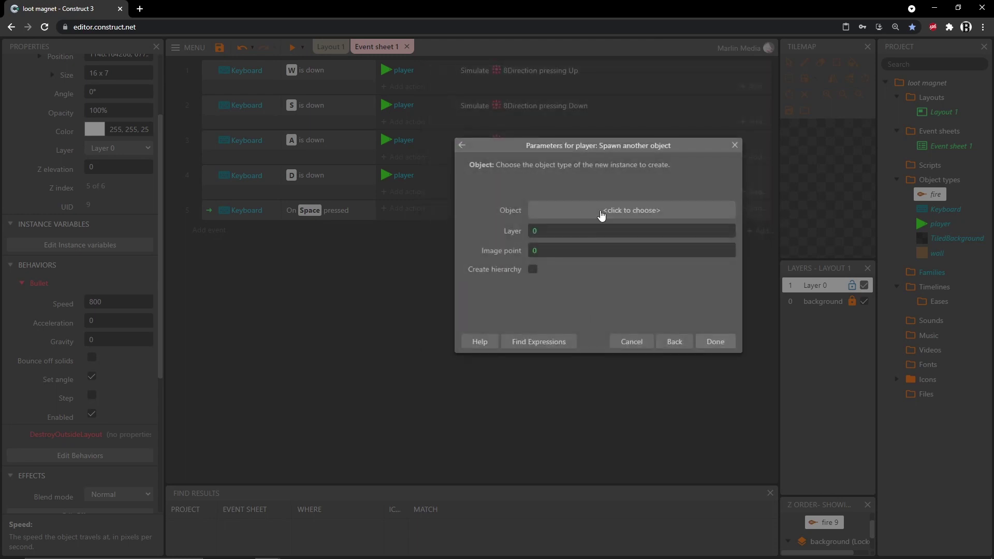
click(616, 211)
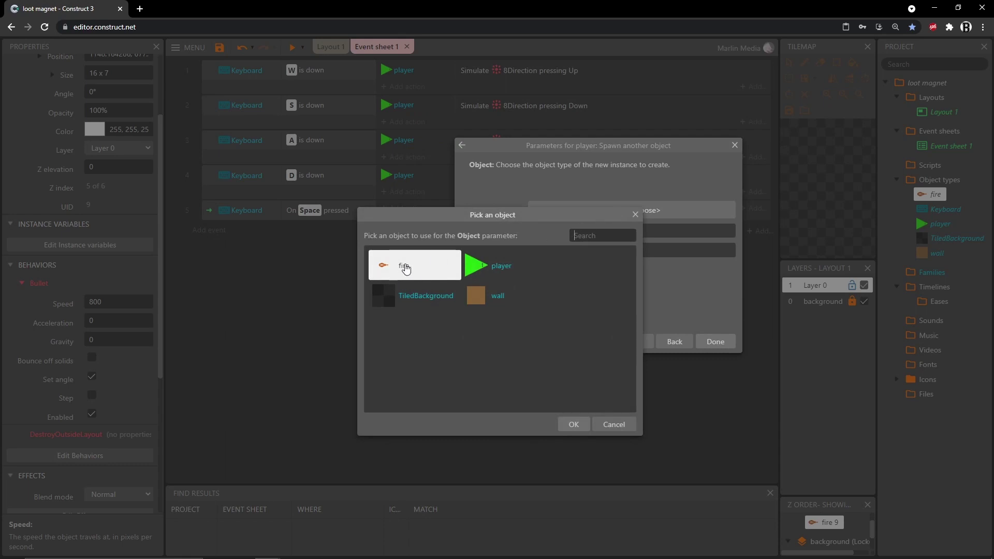
double_click(403, 268)
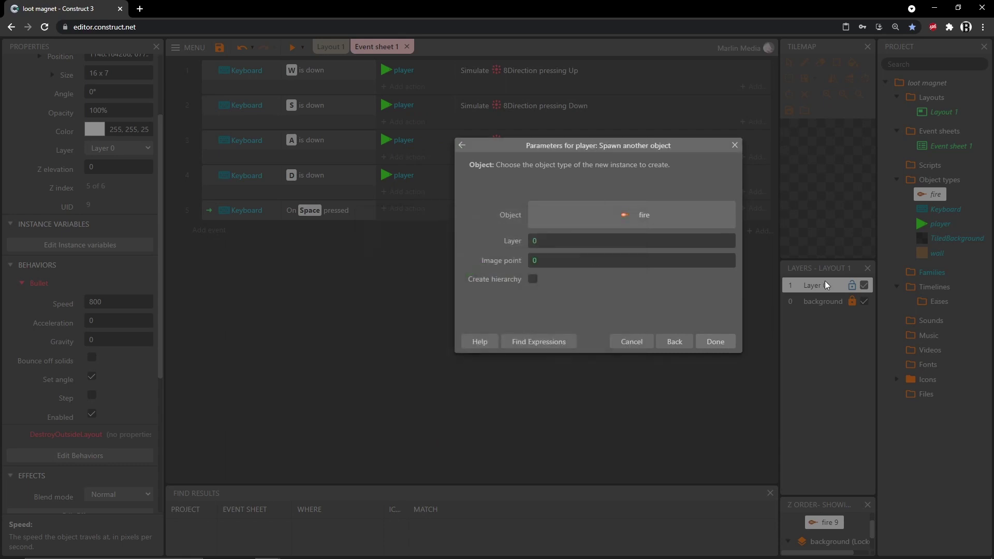
click(546, 261)
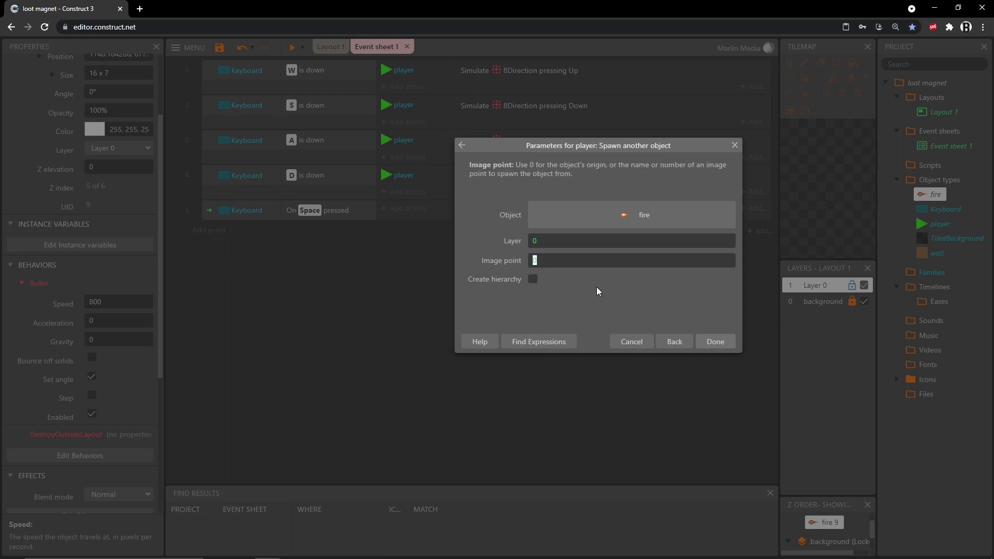
text(1)
key(Return)
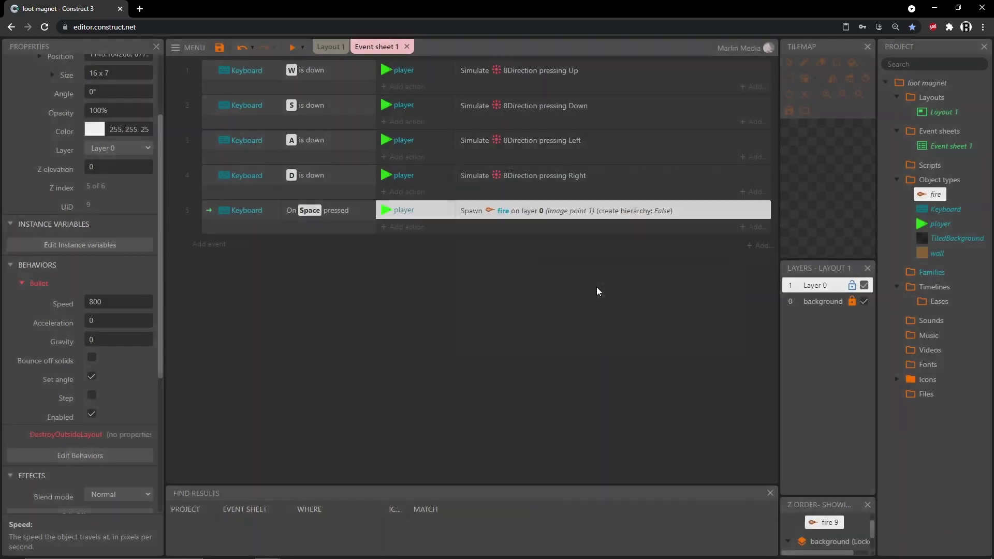
- Check the position of Image Point 1 on the player sprite in the Animations Editor
click(933, 224)
double_click(933, 224)
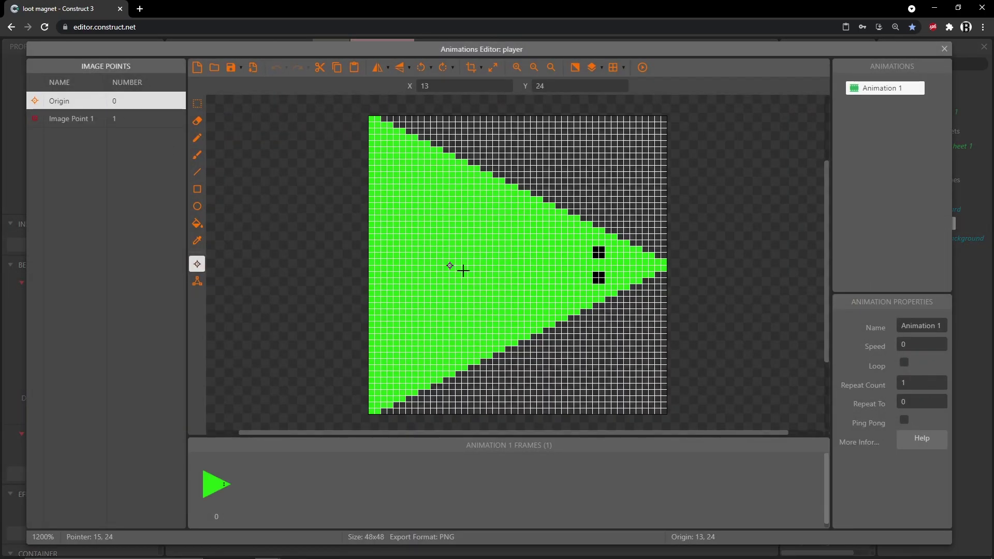
click(85, 123)
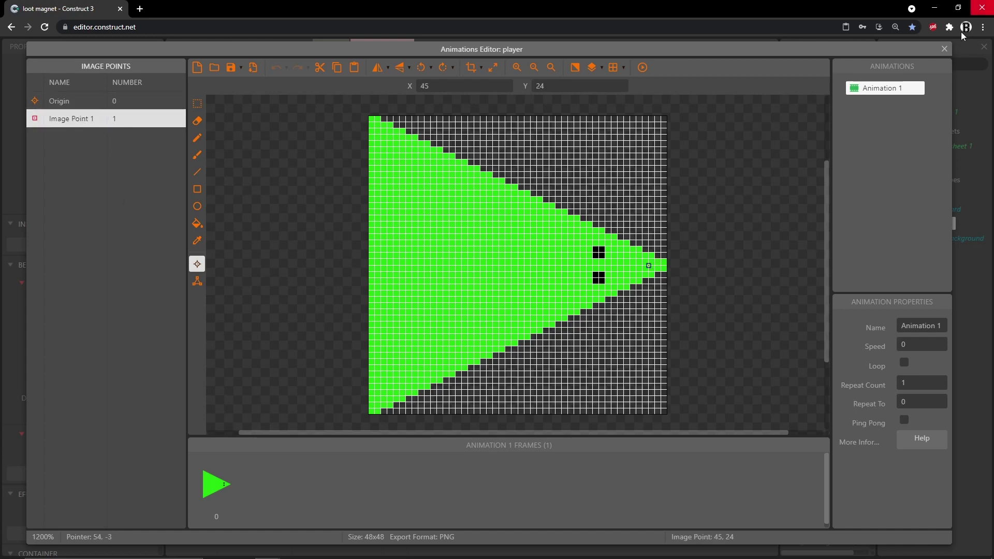
click(944, 48)
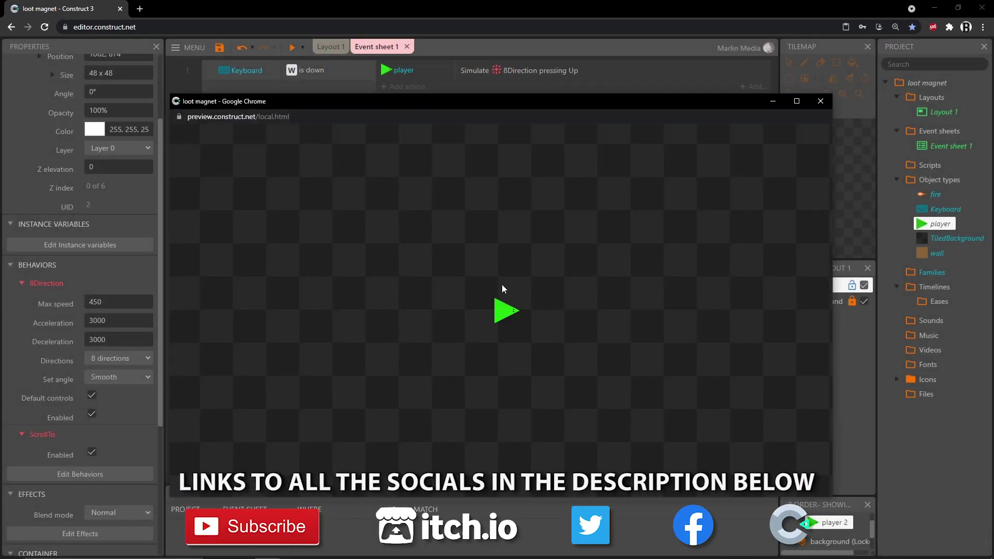
- Test moving the player in several directions and shooting fire in the game preview, and close the preview
key(Left)
key(Right)
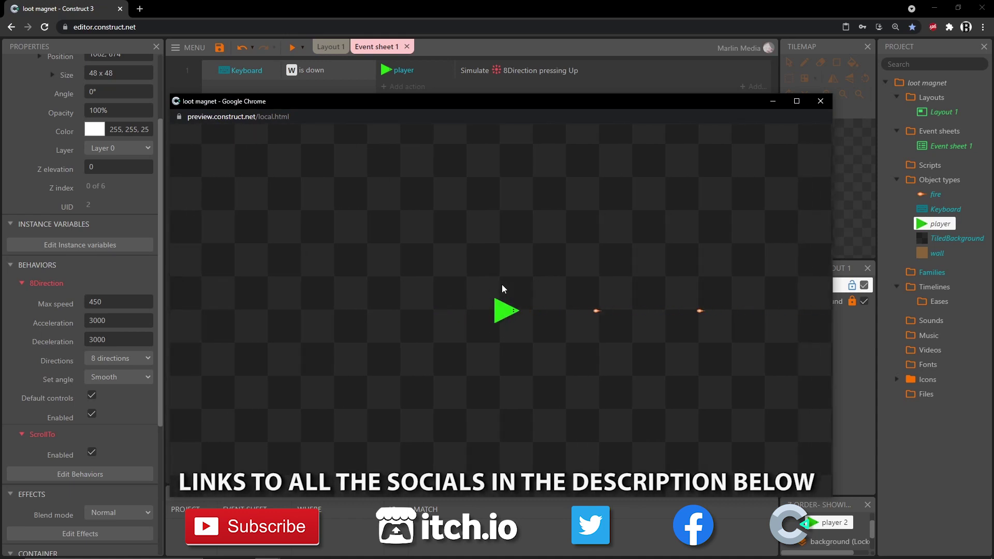
key(w)
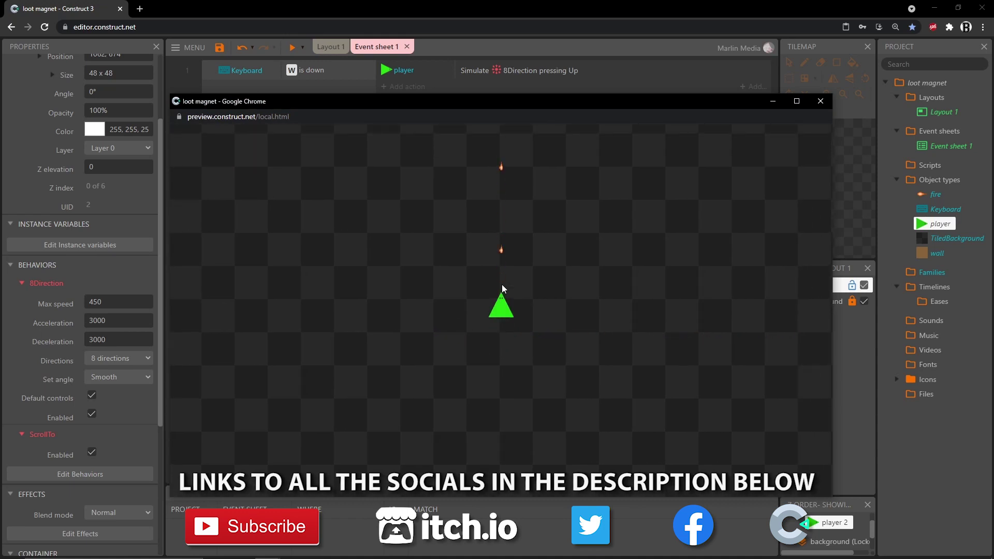
key(Left)
key(Down)
key(Right)
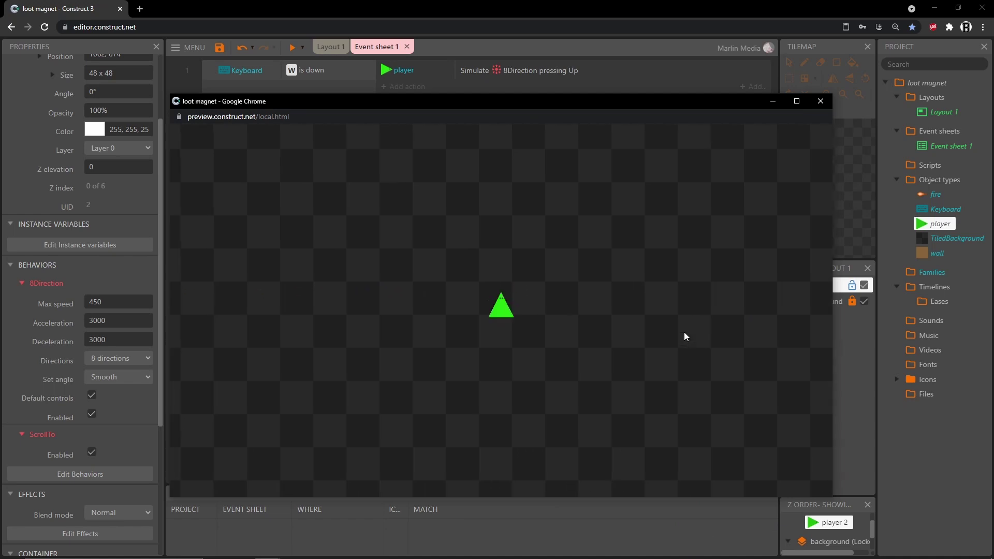
key(Right)
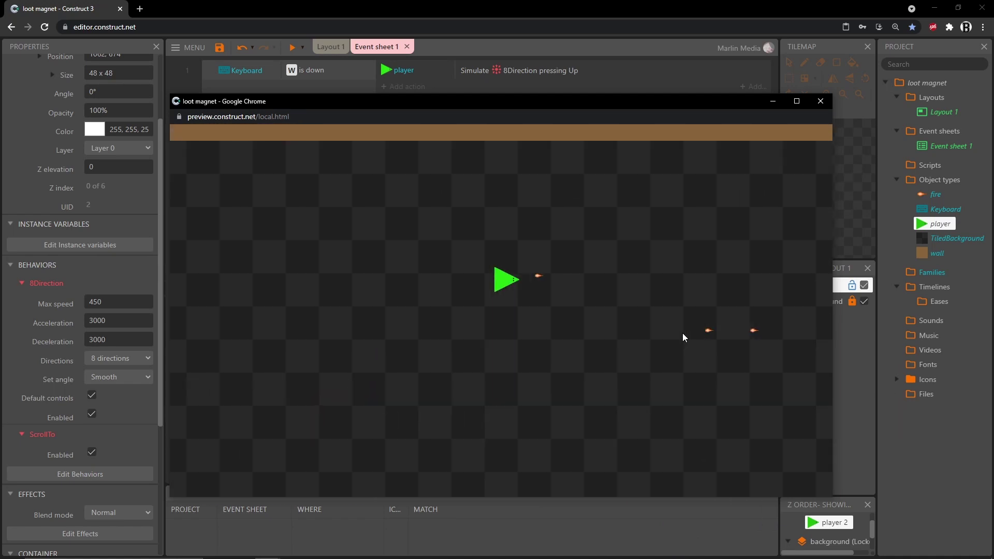
key(Down)
key(Left)
key(Up)
key(Left)
key(Down)
key(Left)
key(Right)
key(Up)
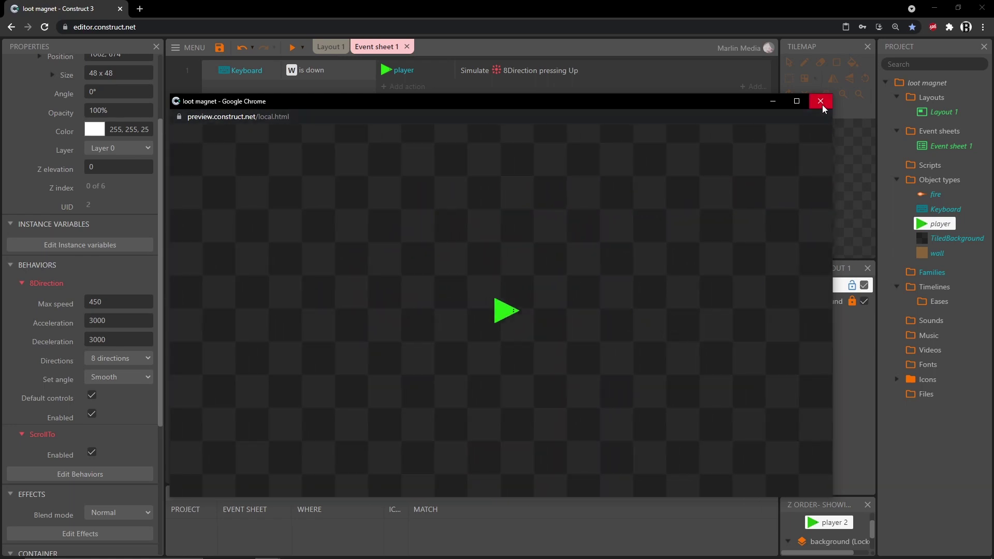
click(820, 101)
- Move the fire sprite outside the layout, beyond the outer side of the left wall, and preview the game
click(323, 48)
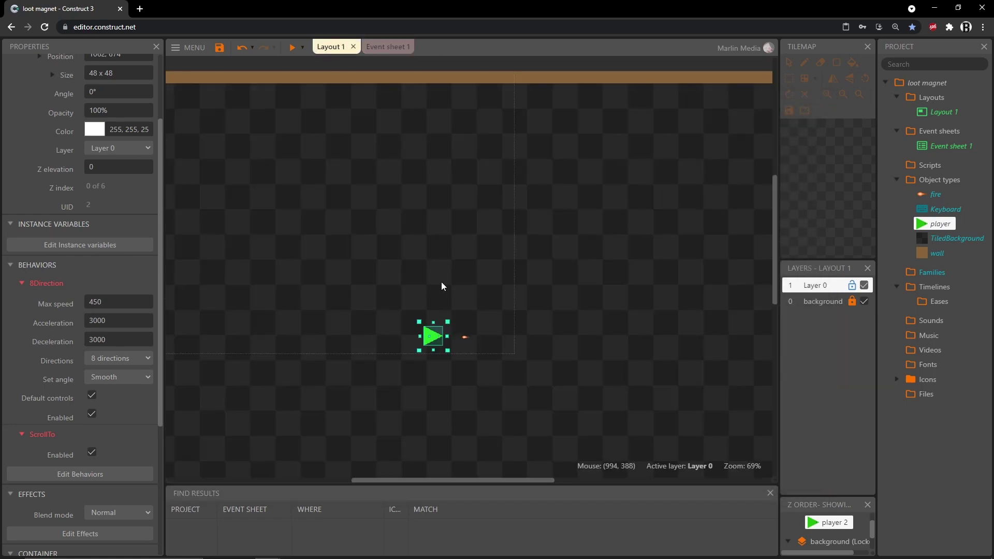
middle_drag(337, 271, 548, 240)
click(933, 194)
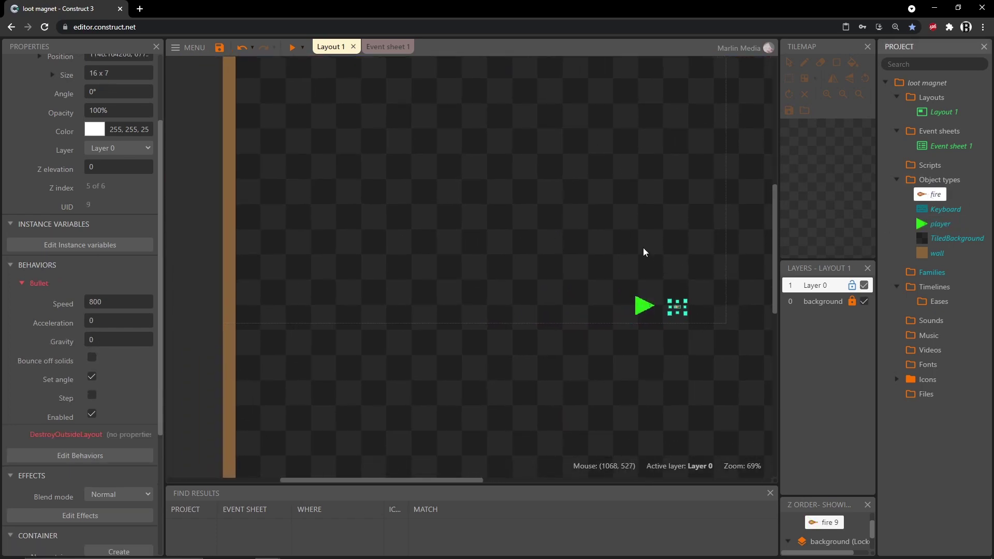
drag(677, 309, 195, 255)
middle_drag(268, 254, 344, 270)
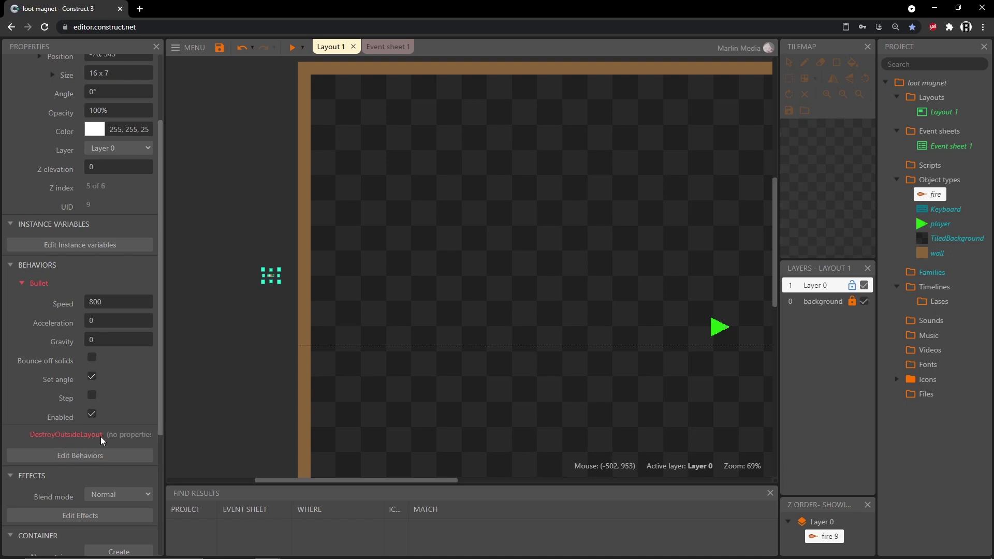
click(290, 46)
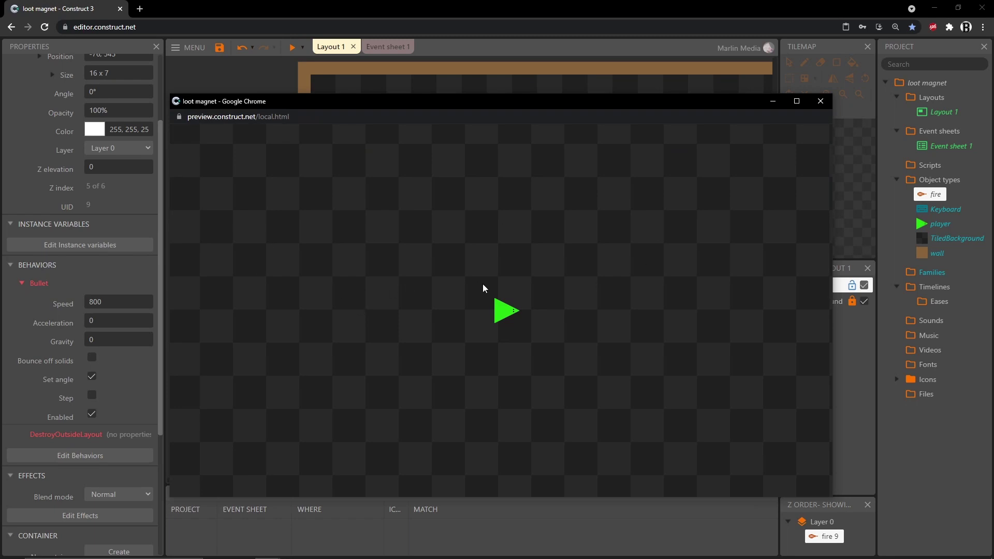
click(821, 101)
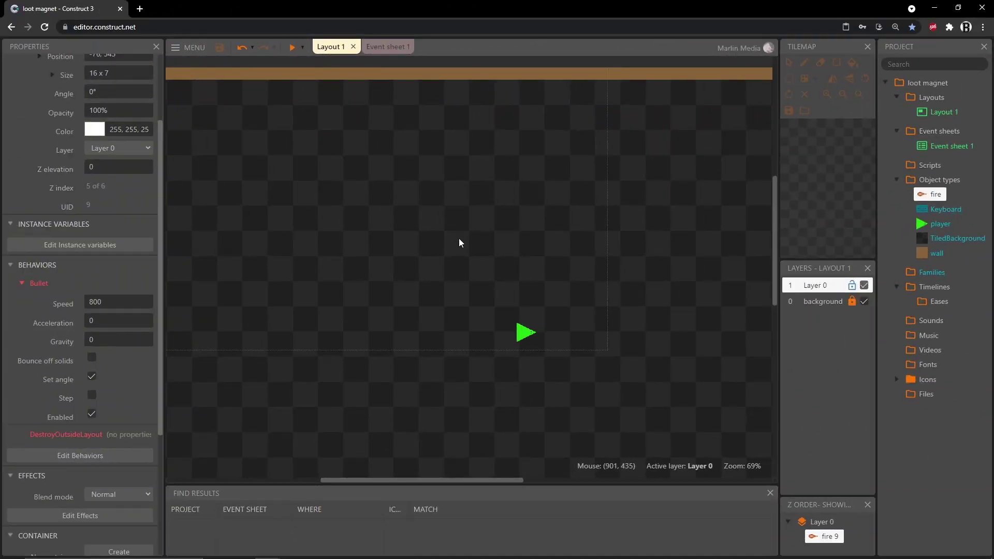
- Insert a new Sprite object into Layout 1
double_click(451, 278)
scroll(526, 298, down, 3)
double_click(601, 353)
click(526, 333)
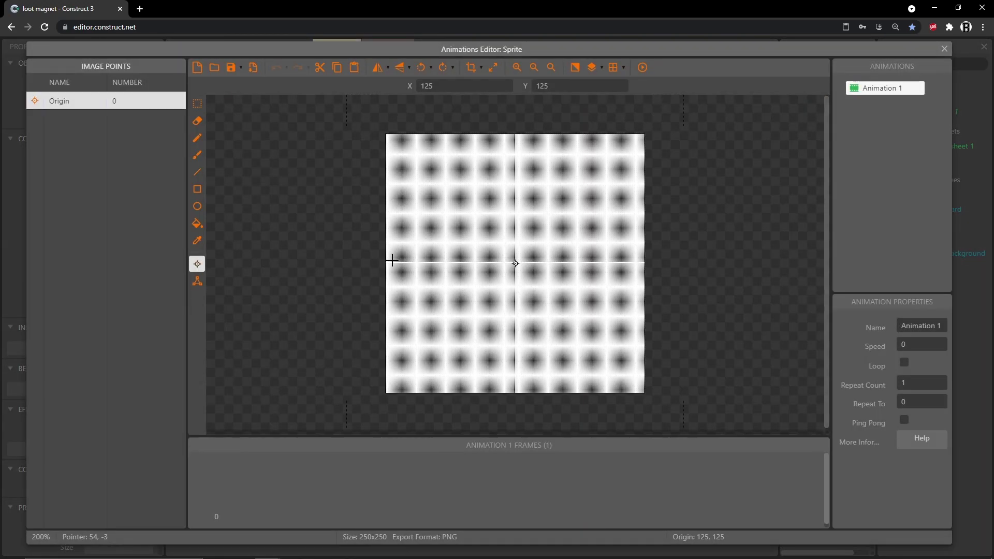
- Resize the new sprite's image canvas to 48 x 48 pixels
click(493, 67)
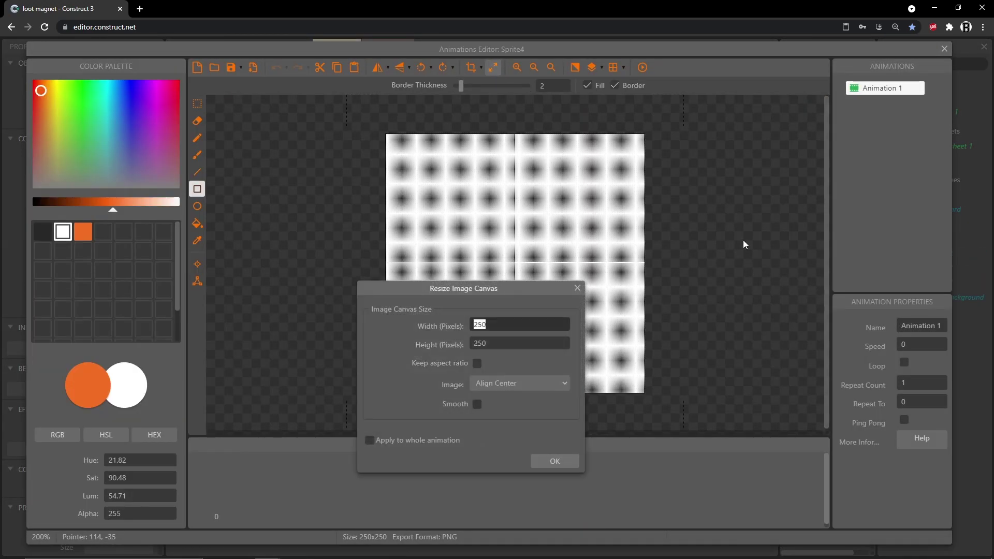
text(48)
key(Tab)
text(48)
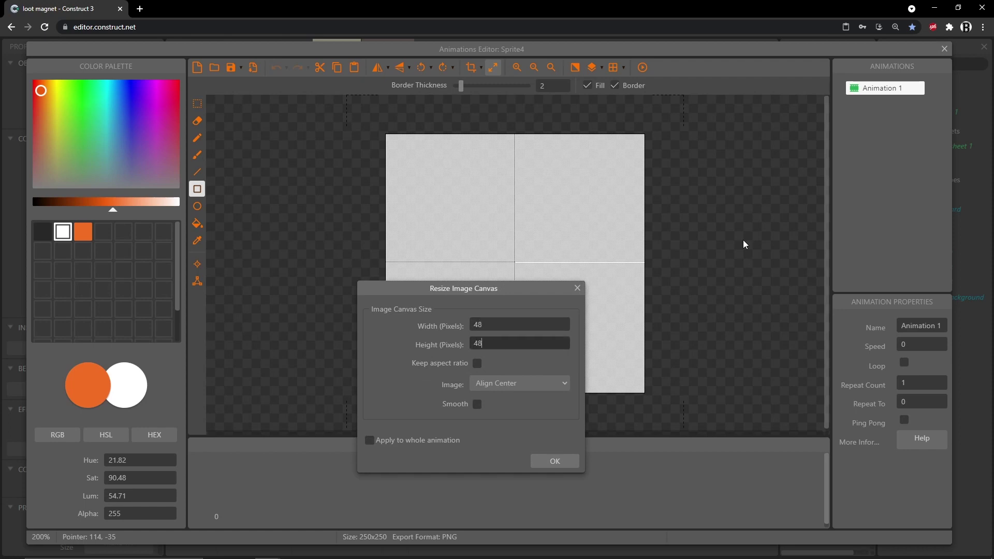
key(Return)
scroll(518, 275, up, 2)
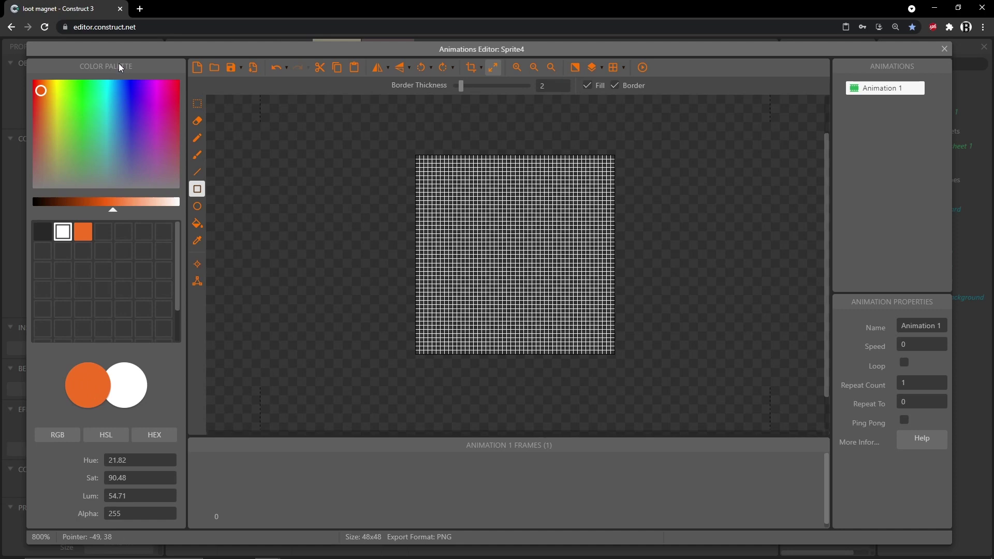
- Set the primary drawing colour to a blue with luminance 45.29 and check that the secondary colour is white
click(121, 89)
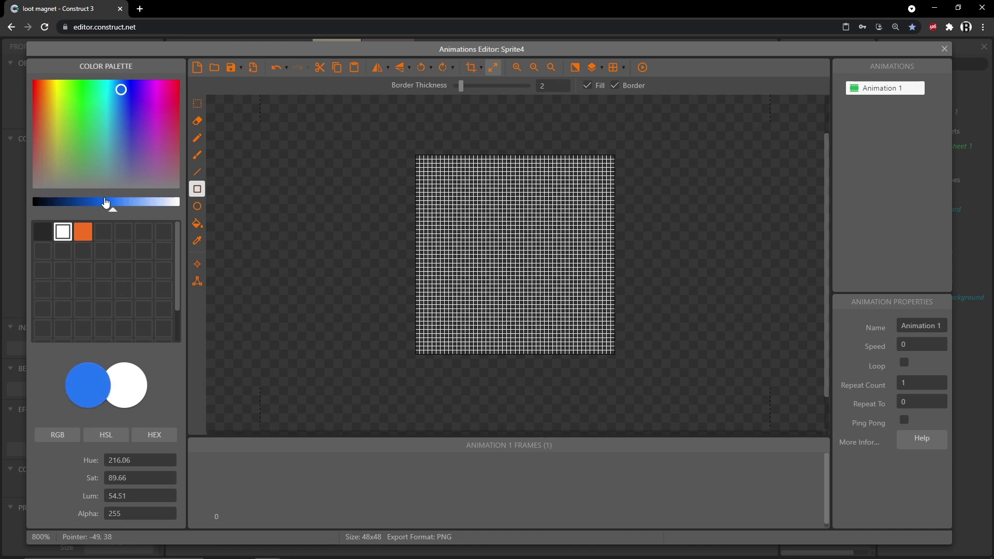
drag(106, 203, 100, 202)
click(129, 393)
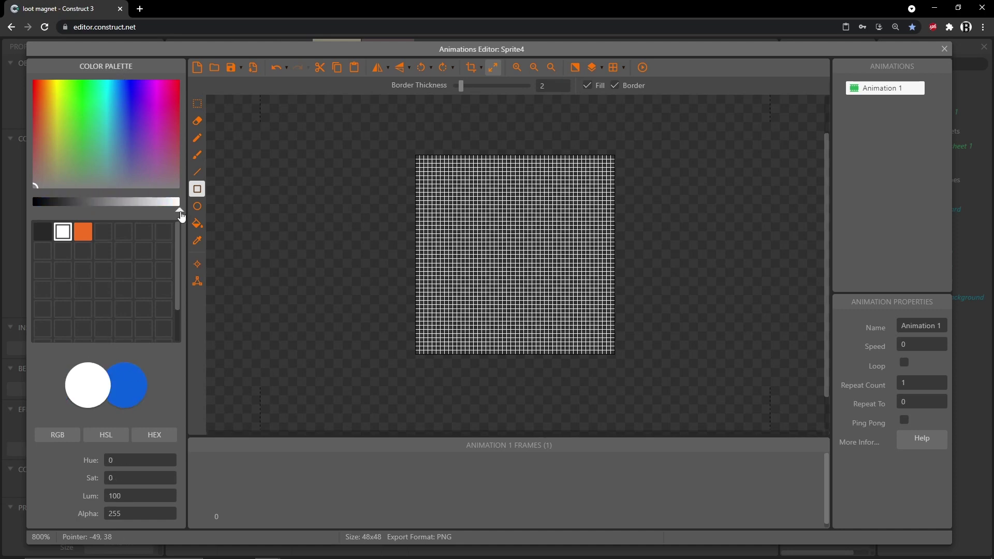
click(116, 394)
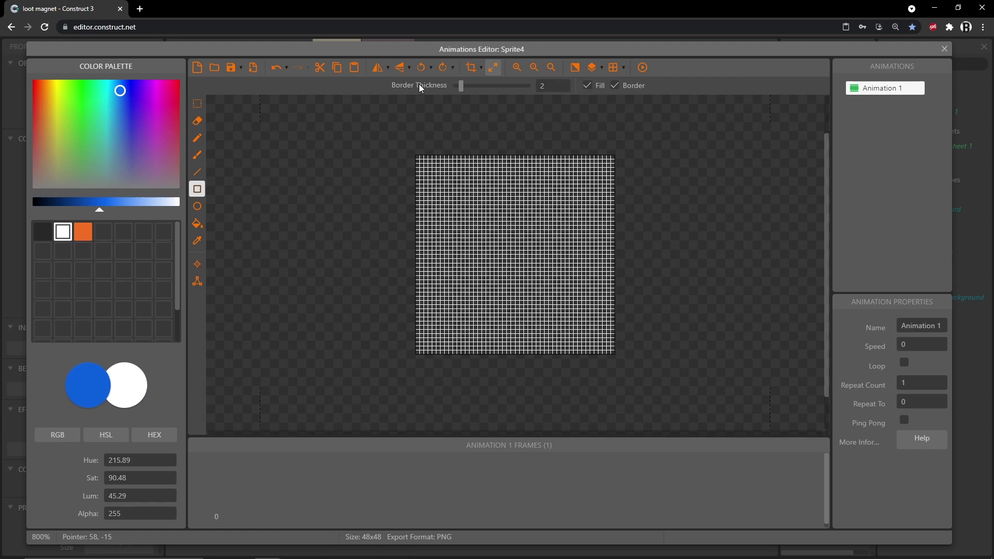
- Draw a 48 x 48 blue filled rectangle with a 2-pixel white border over the whole canvas and check its origin and collision polygon
double_click(559, 86)
drag(417, 158, 615, 355)
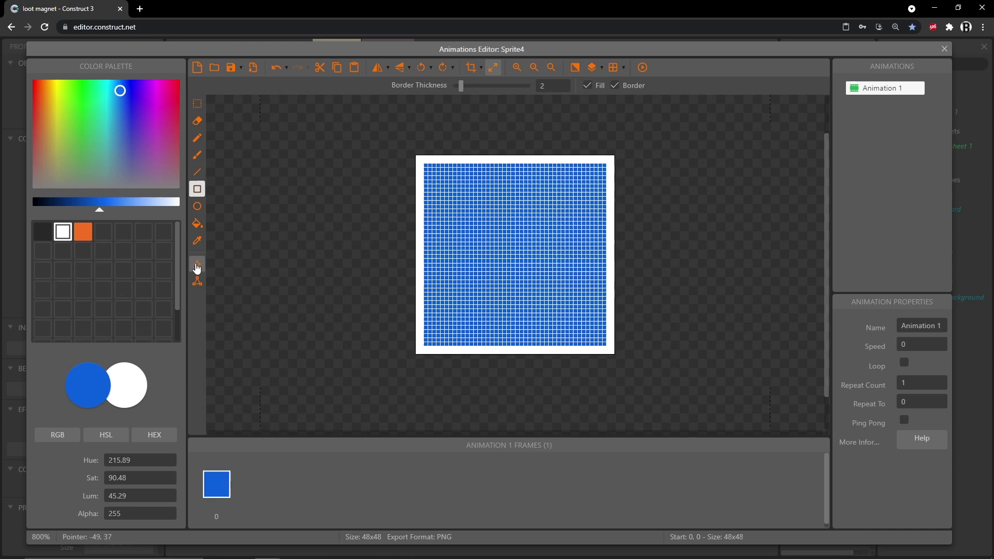
click(197, 265)
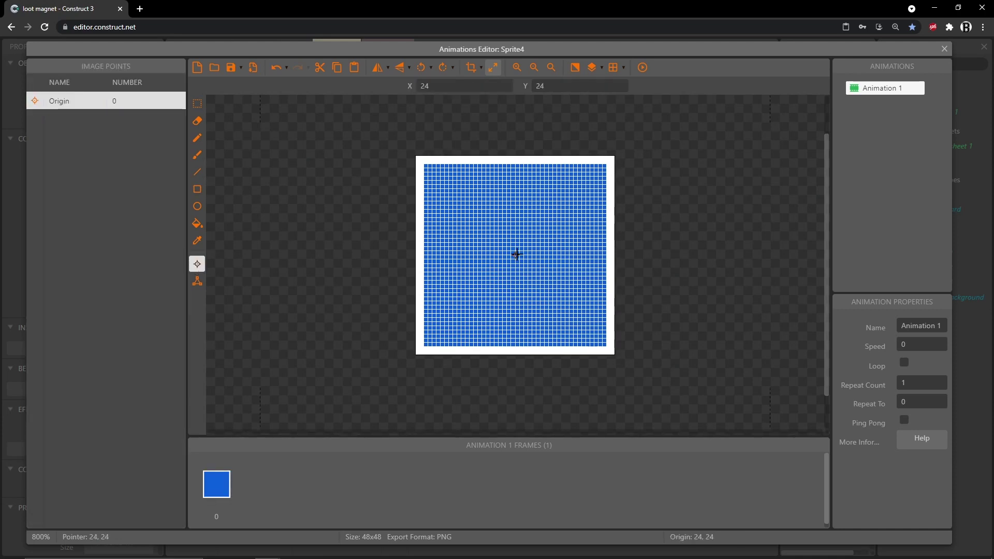
click(197, 281)
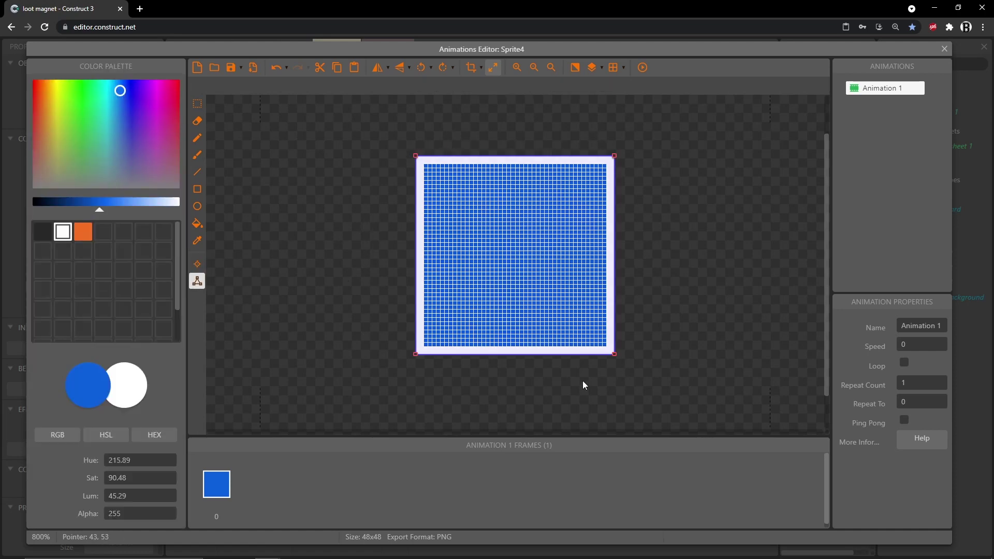
click(944, 48)
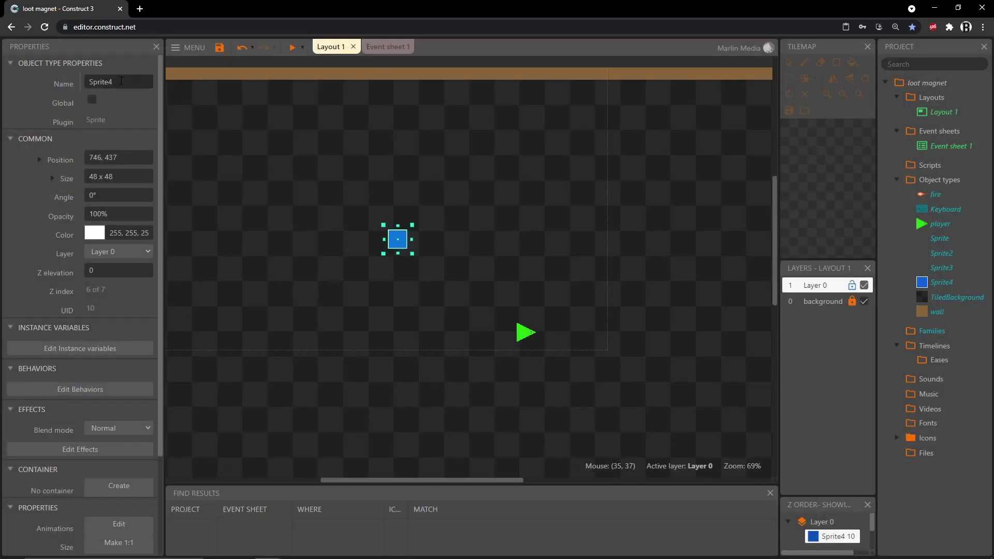
- Rename the new blue square sprite as enemy
click(151, 78)
text(enemy)
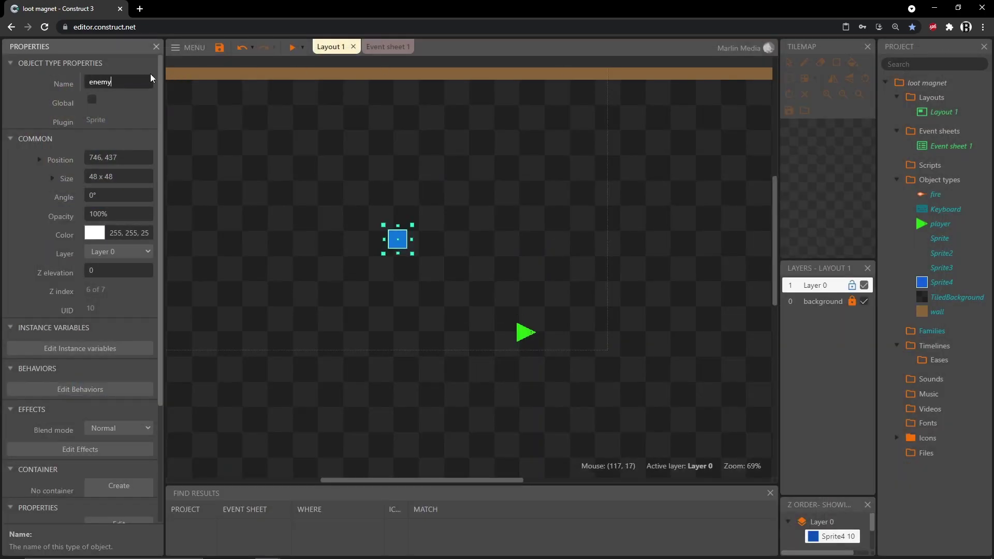
key(Return)
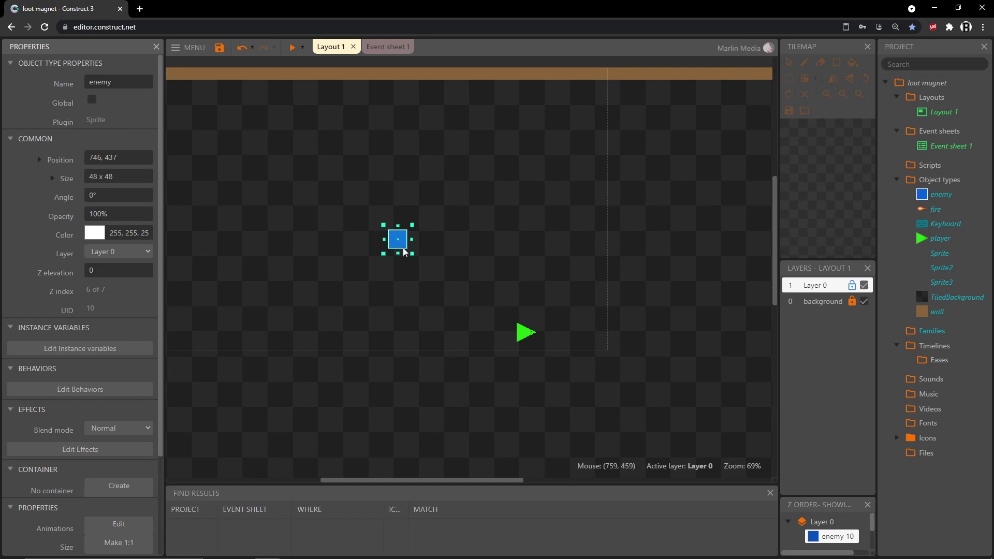
- Move the enemy to 1472, 672 and the player to 1024, 672 so they stand in line in the layout
drag(398, 242, 678, 335)
click(310, 323)
click(95, 253)
drag(682, 336, 685, 334)
mouse_move(527, 337)
mouse_down()
mouse_move(511, 322)
mouse_move(510, 336)
mouse_up()
middle_drag(697, 257, 536, 250)
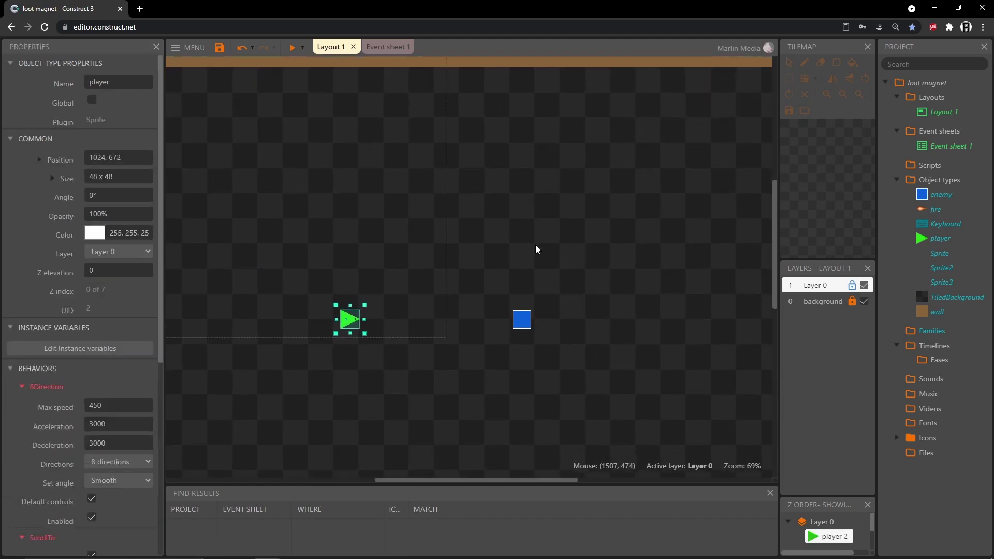
- Add a number instance variable named hits with initial value 0 to the enemy
click(523, 324)
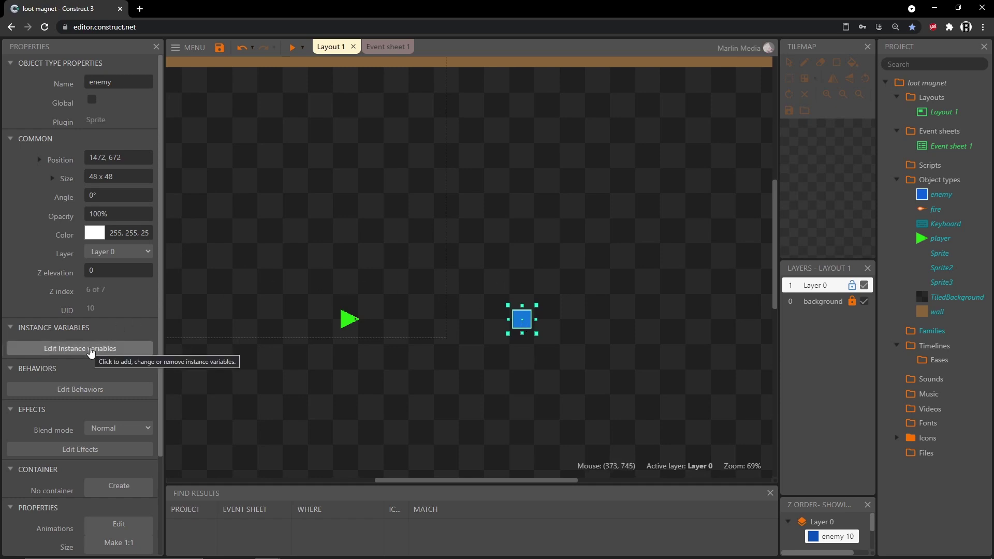
click(80, 349)
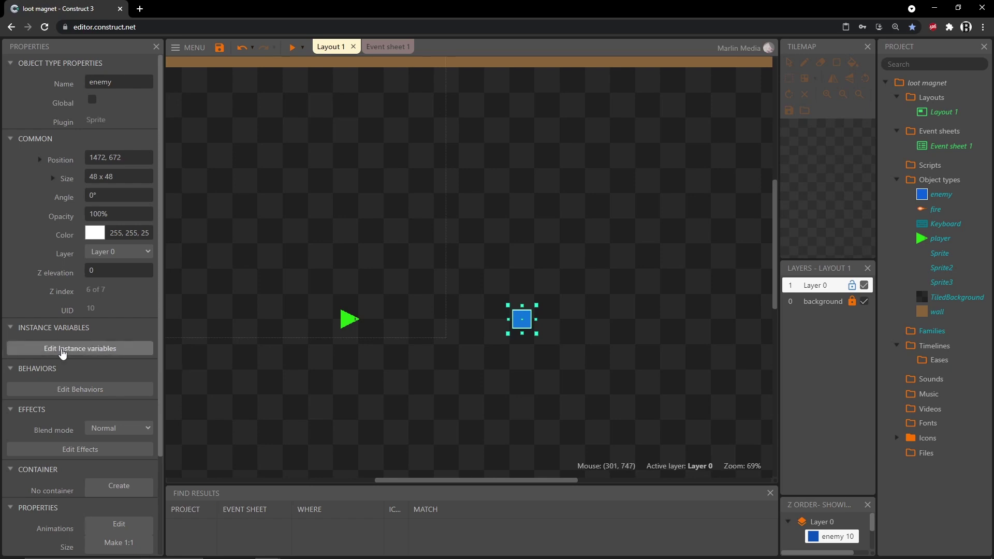
click(578, 338)
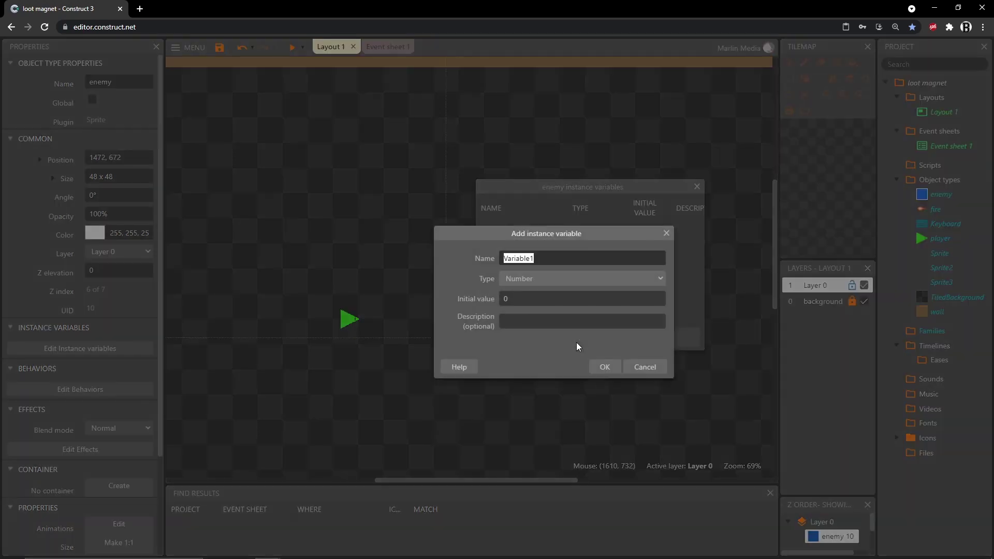
text(hits)
click(607, 369)
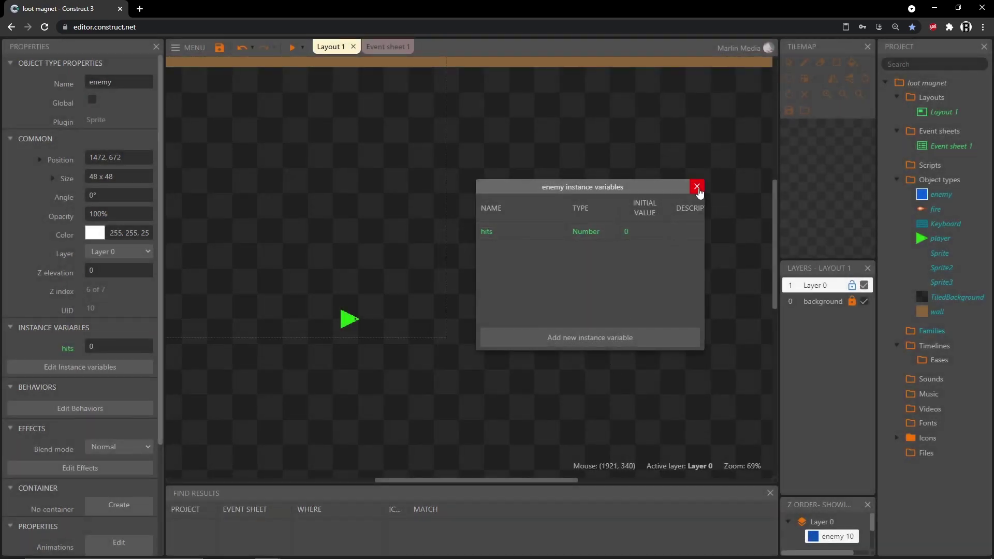
click(697, 187)
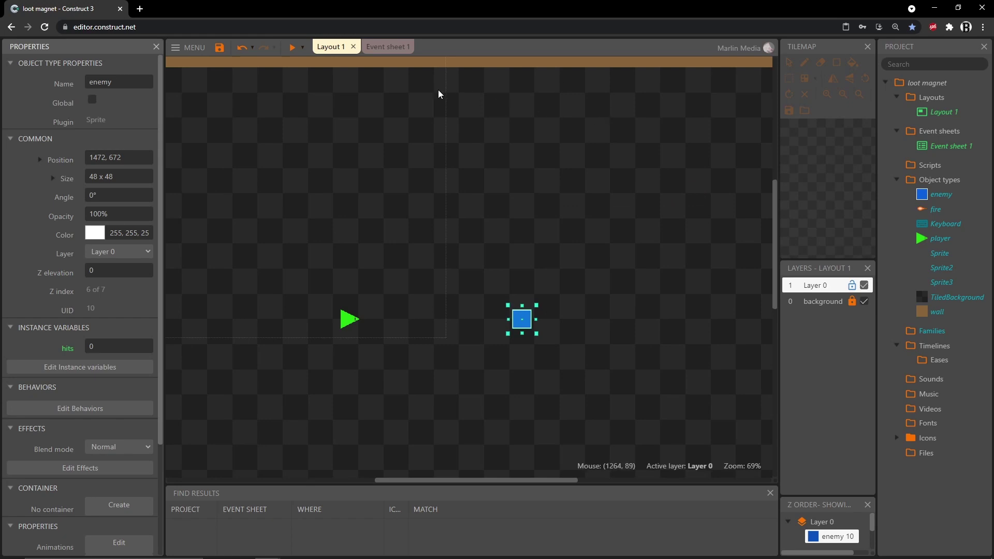
- Add an event to Event sheet 1 with the condition that fire is on collision with enemy
click(386, 48)
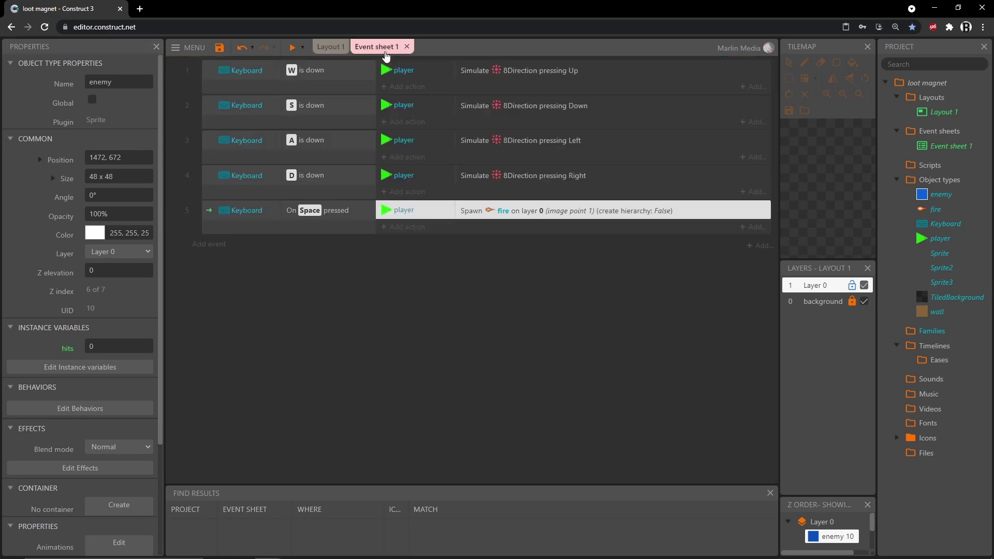
click(210, 245)
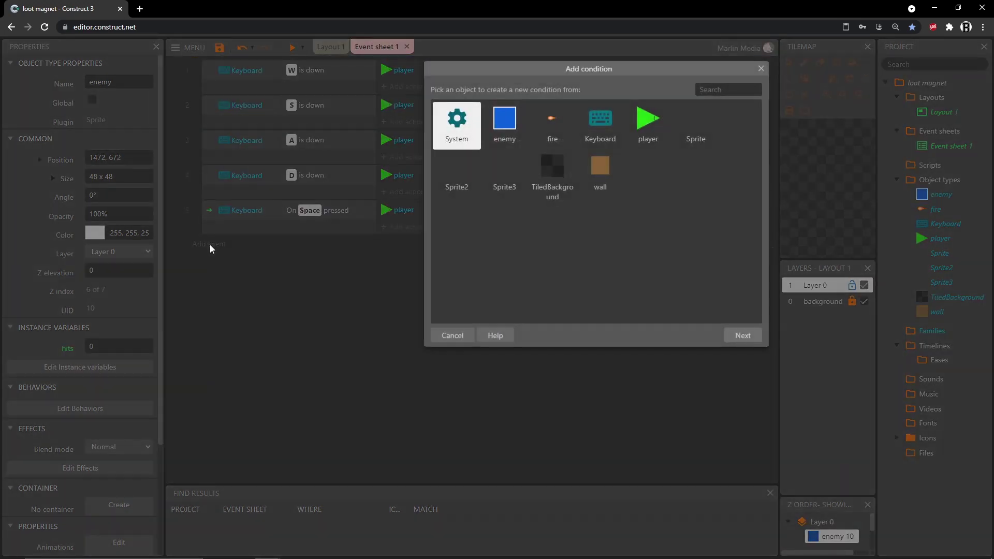
double_click(550, 124)
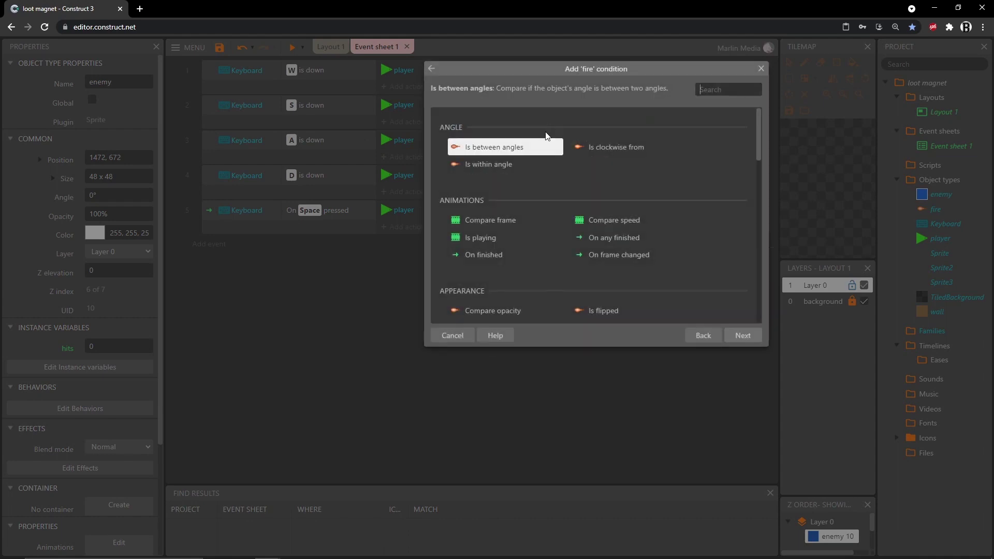
text(on col)
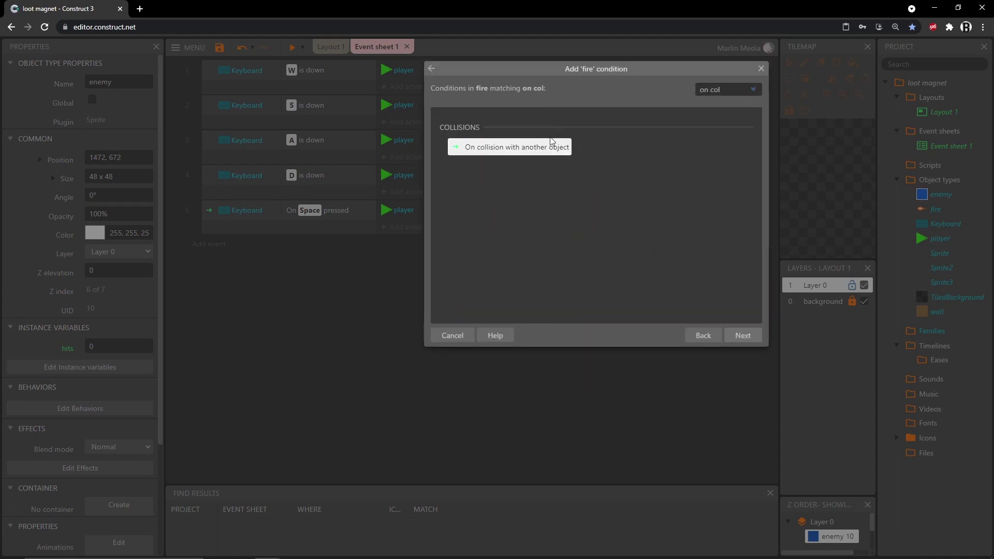
double_click(545, 152)
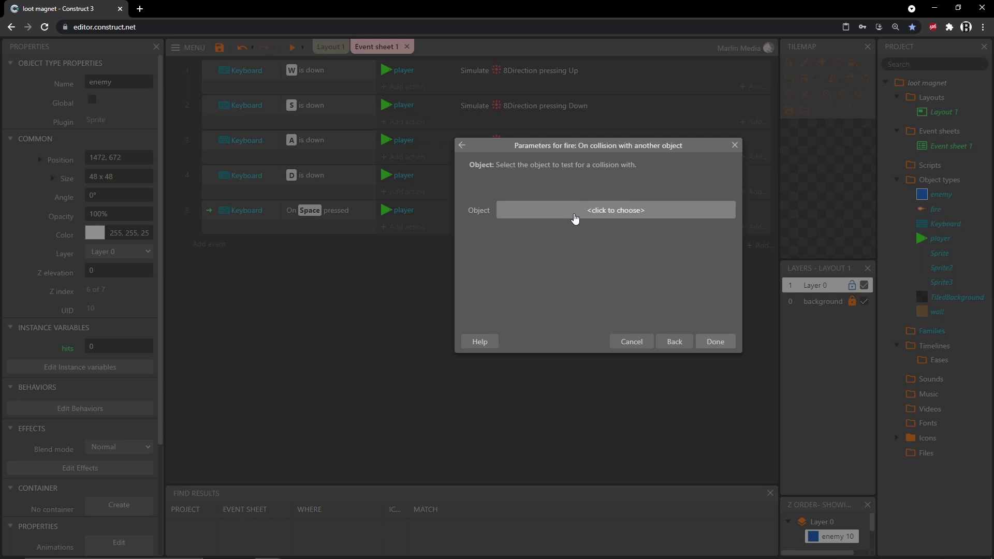
click(574, 214)
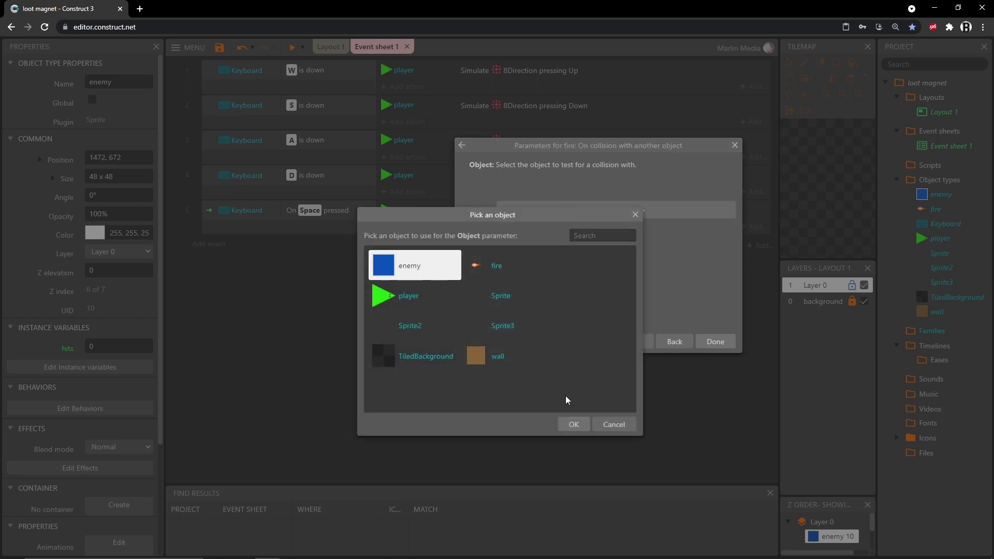
click(574, 425)
click(715, 346)
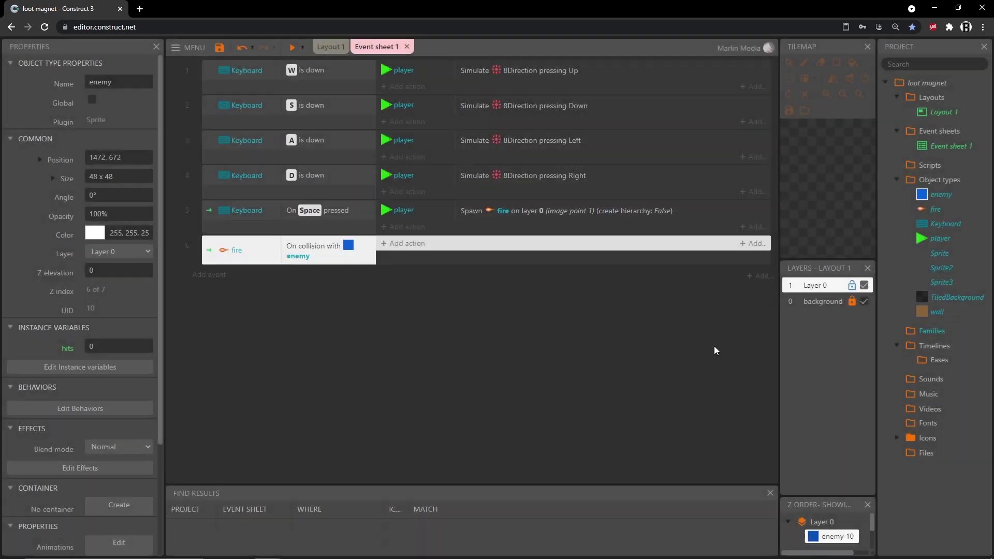
- Add an action to the fire collision event that adds 1 to the enemy's hits variable
click(417, 243)
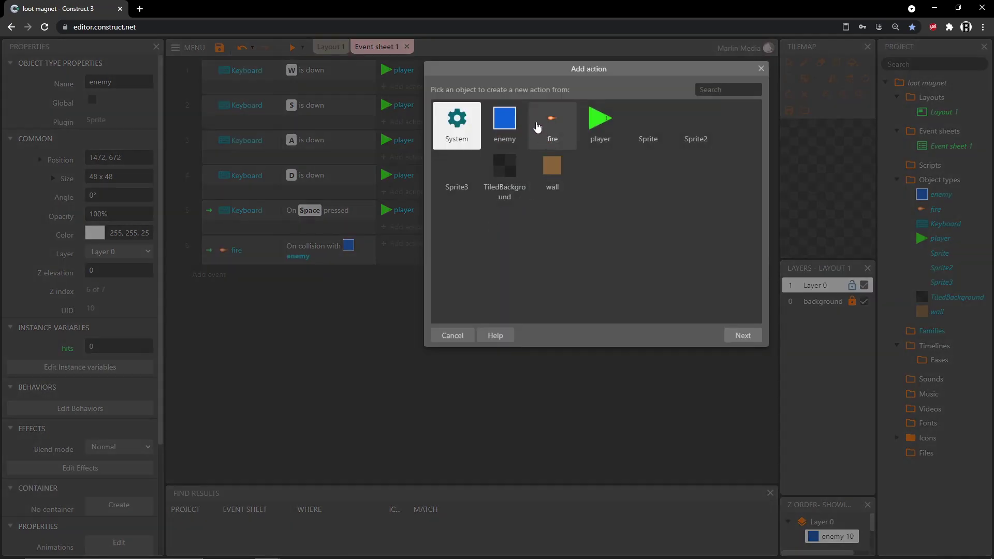
double_click(508, 121)
scroll(518, 209, down, 6)
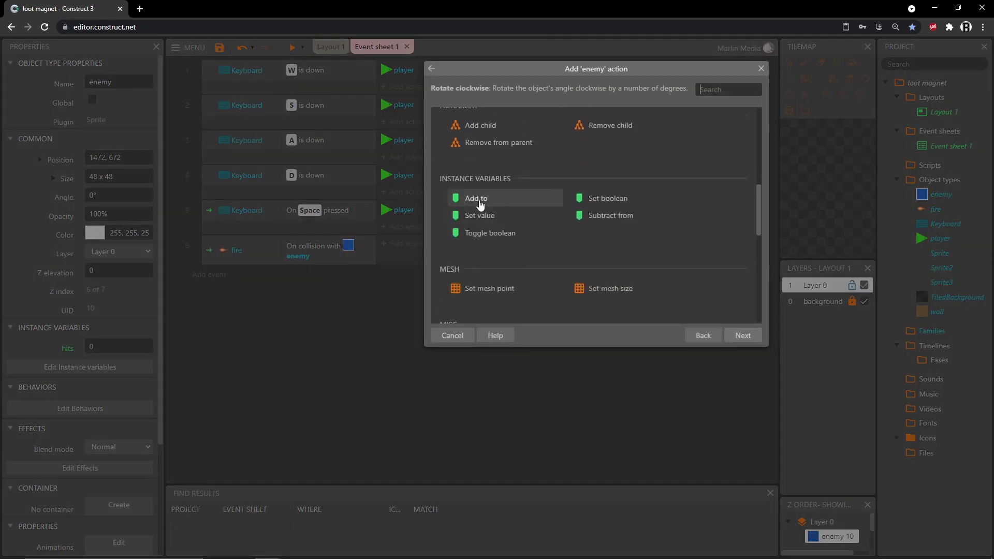
double_click(481, 203)
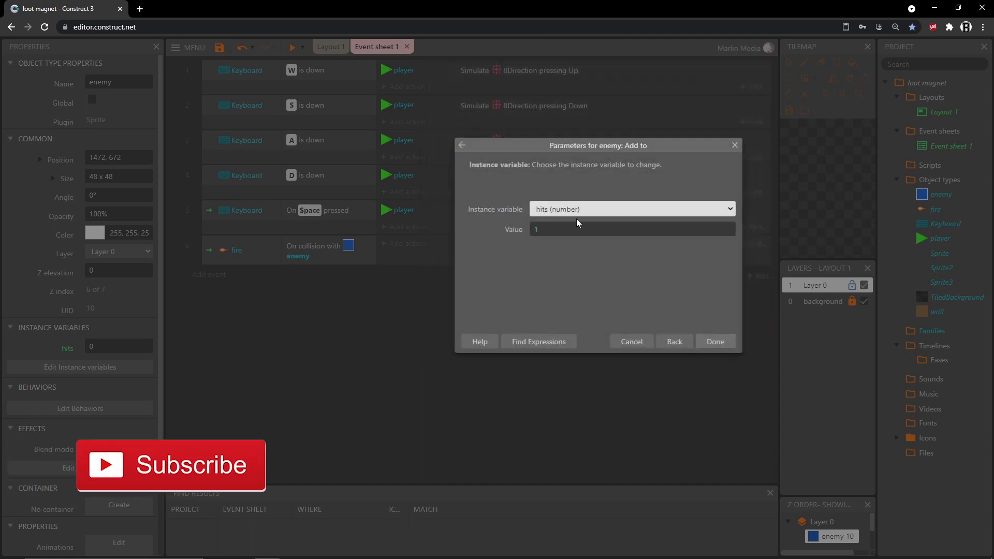
click(553, 233)
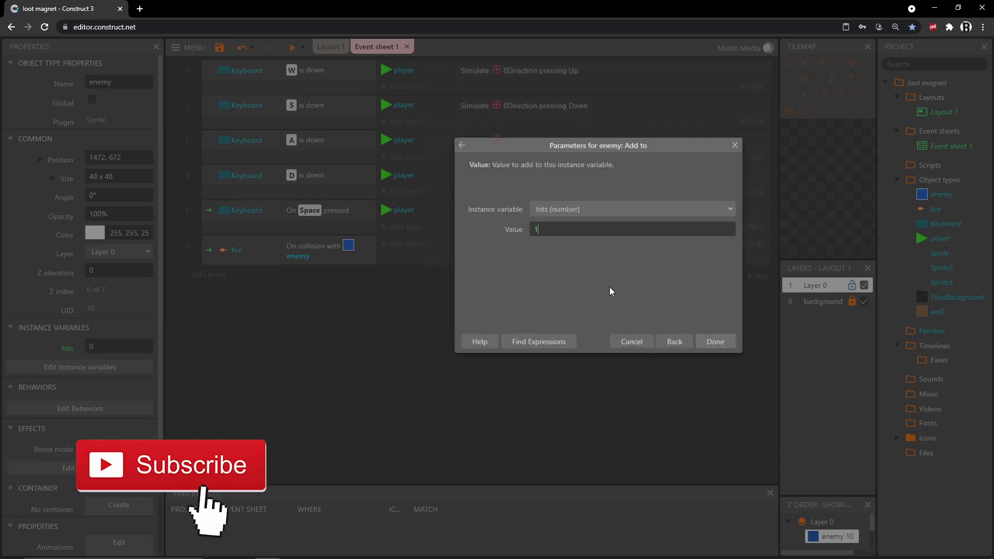
click(716, 342)
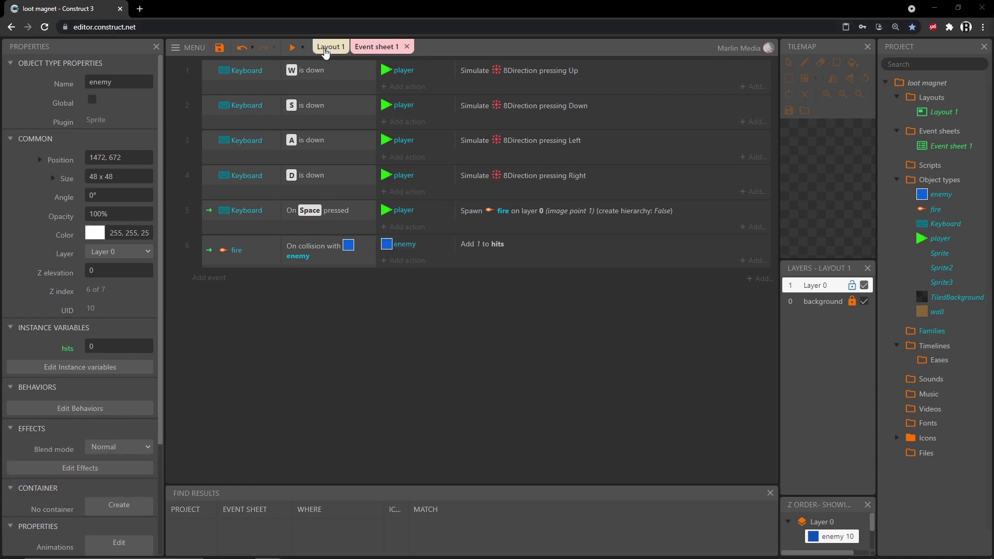
- Insert another new Sprite object into Layout 1, between the player and the enemy
click(325, 51)
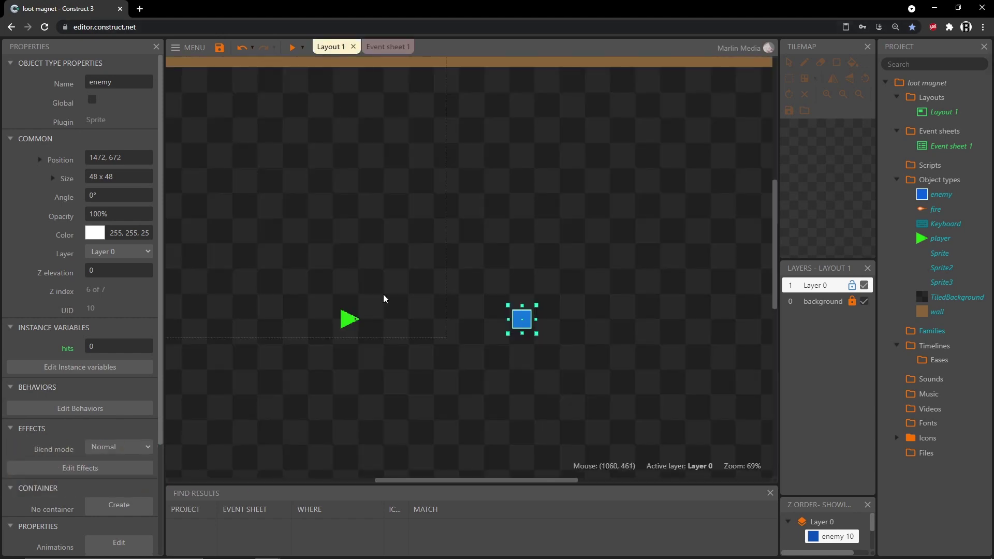
click(431, 253)
double_click(430, 256)
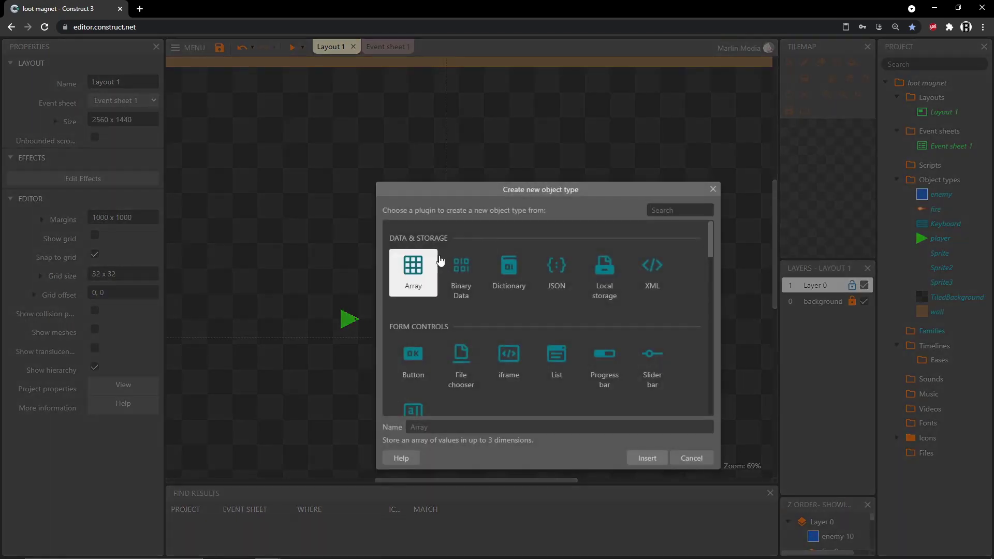
scroll(542, 300, down, 3)
double_click(606, 353)
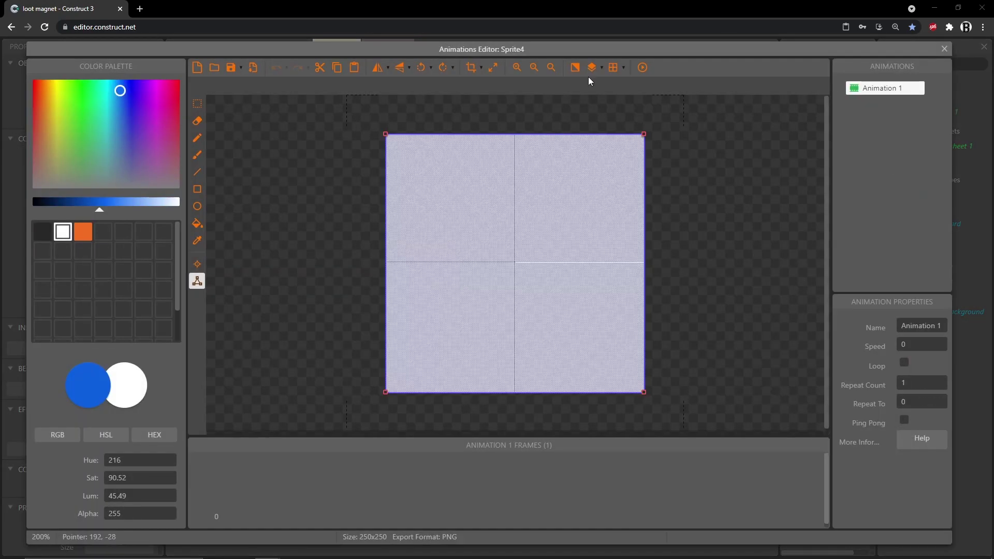
- Resize the image canvas of the newly inserted sprite to 20 x 20 pixels
click(494, 68)
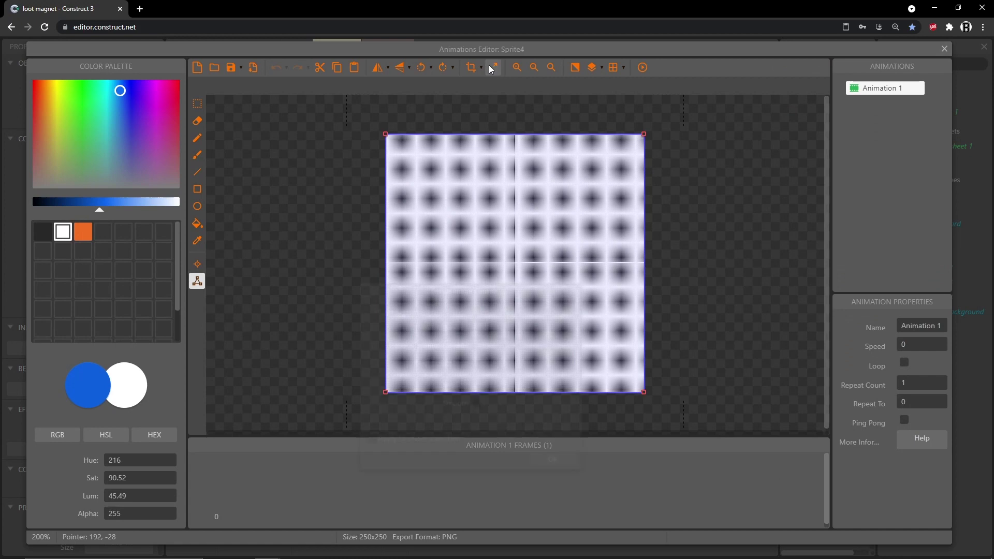
text(20)
key(Tab)
text(20)
key(Return)
scroll(520, 261, up, 2)
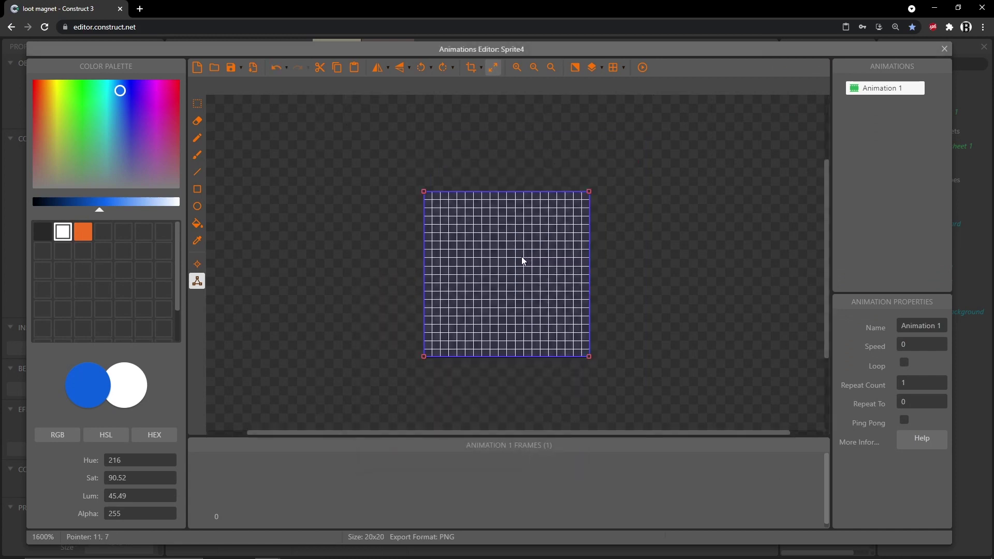
scroll(524, 262, up, 1)
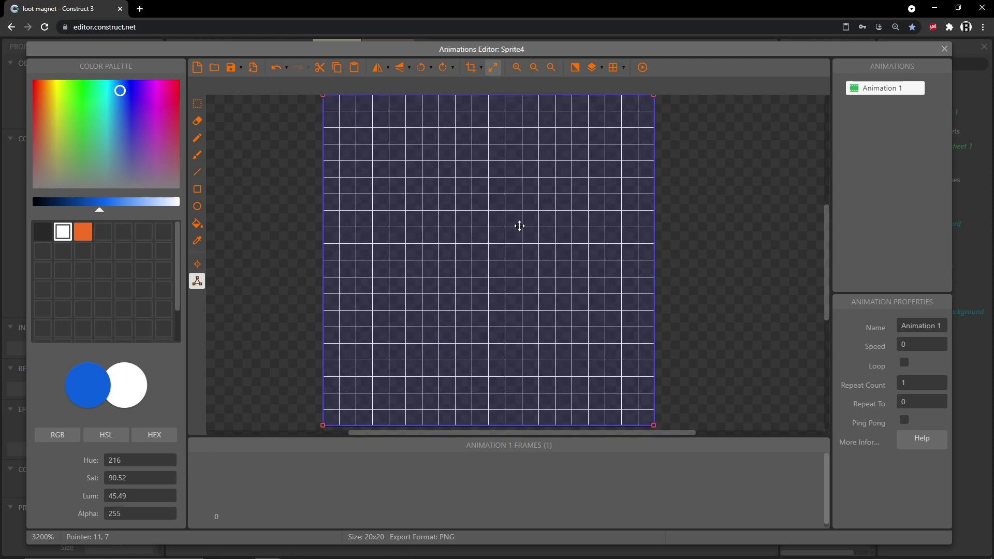
- Draw a red filled circle with a 1-pixel white border across the 20 x 20 canvas and check its origin point
click(198, 207)
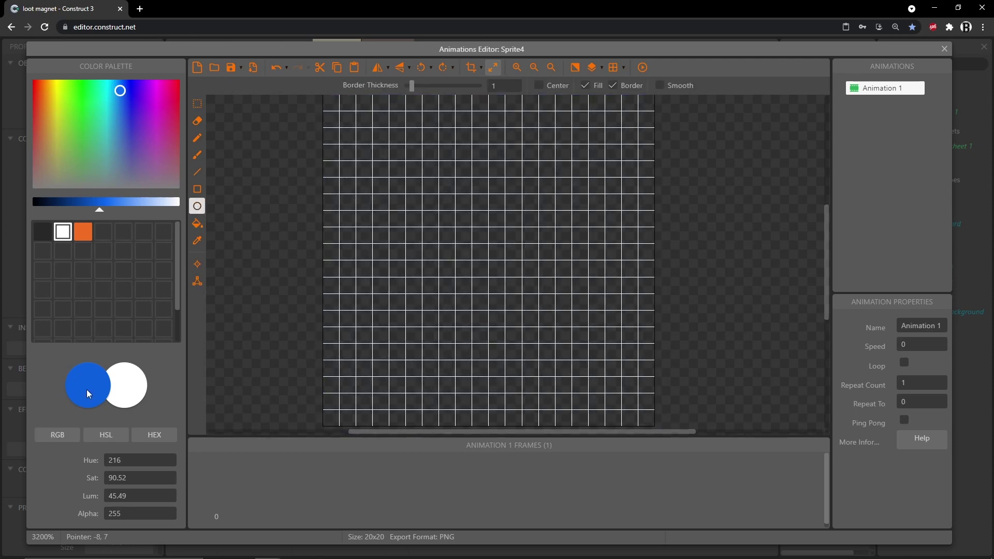
click(34, 95)
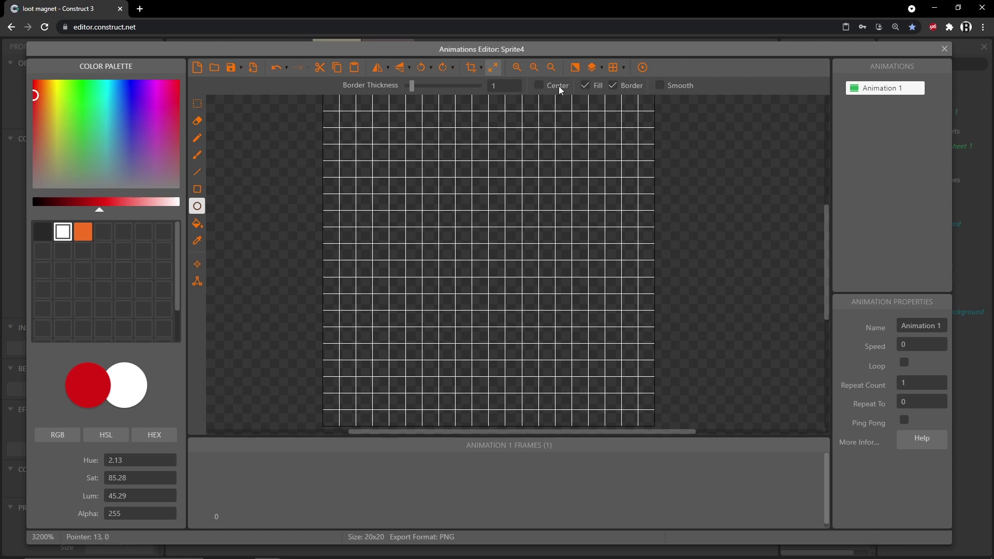
click(501, 85)
ctrl+scroll(464, 264, down, 1)
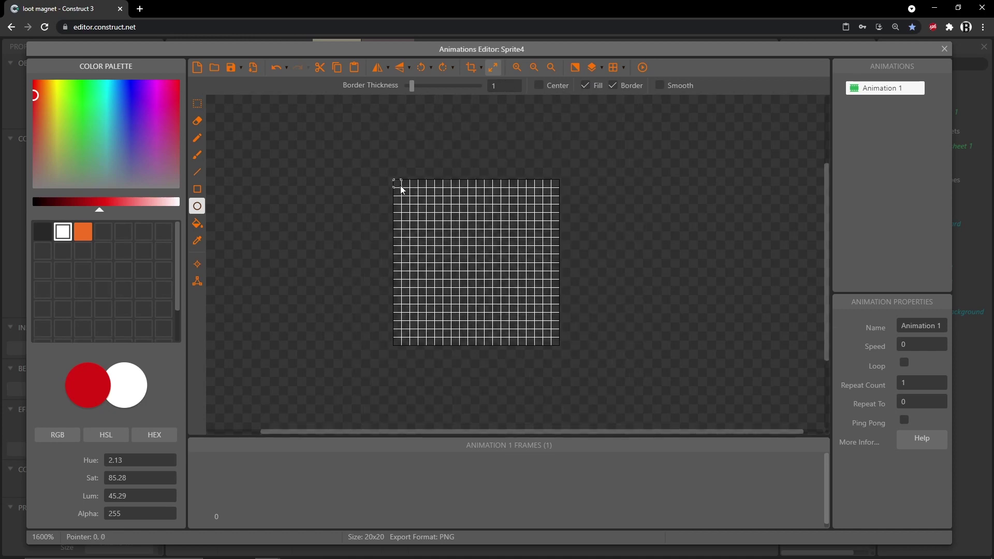
drag(398, 188, 553, 341)
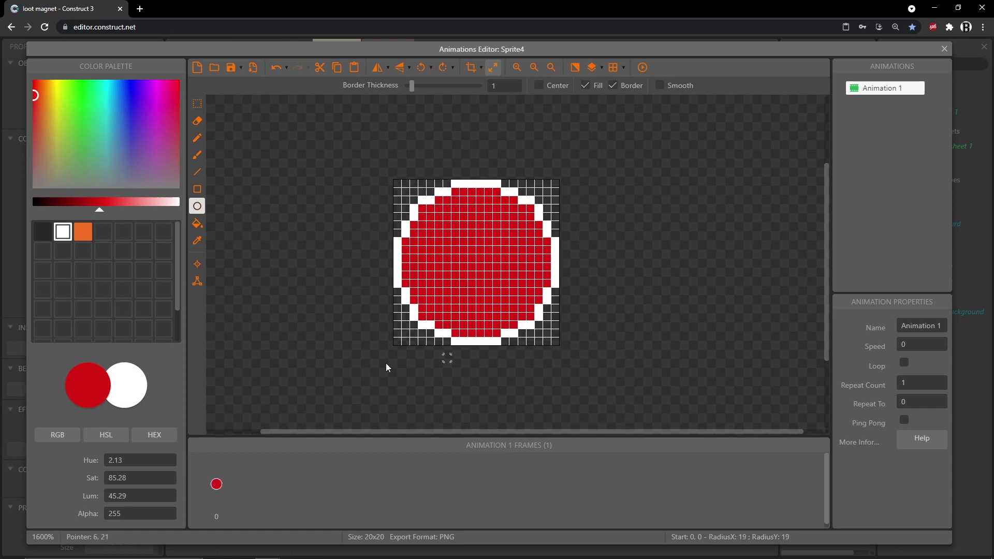
click(198, 264)
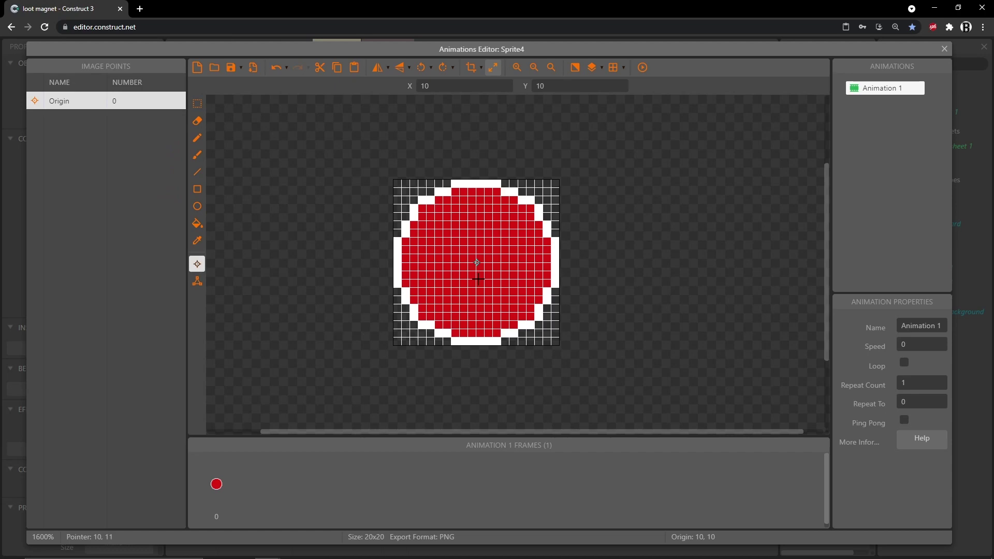
- Check the red circle's collision polygon and rename the sprite object to loot
click(198, 284)
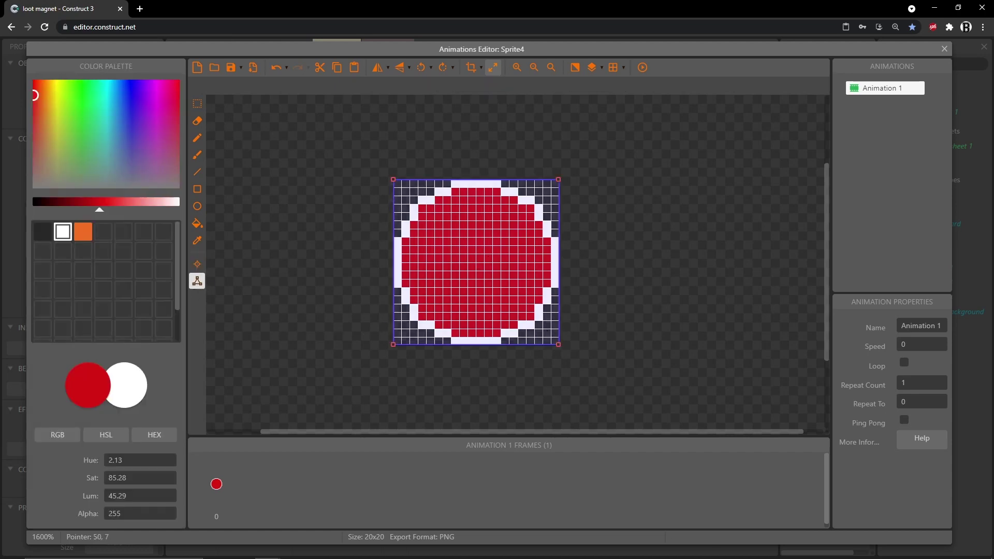
click(944, 48)
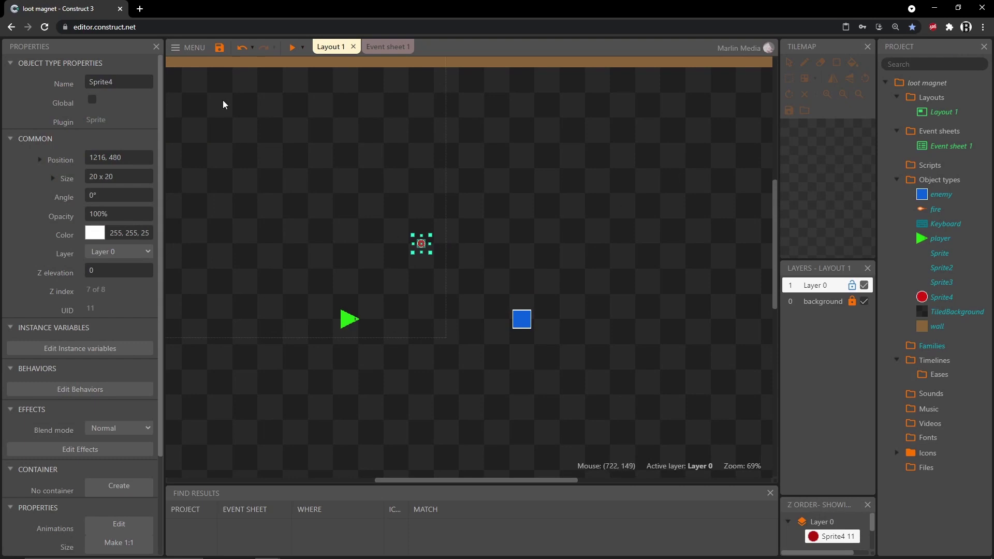
click(144, 83)
text(l)
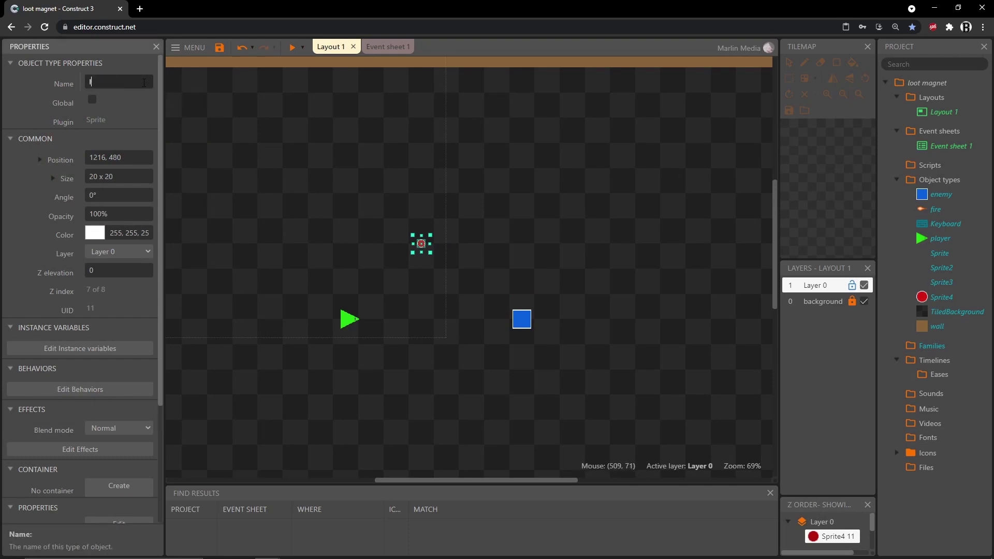
text(oot)
key(Return)
- Move the loot sprite outside the layout, beyond its left wall near the fire sprite, to about -64, 448
drag(422, 243, 436, 306)
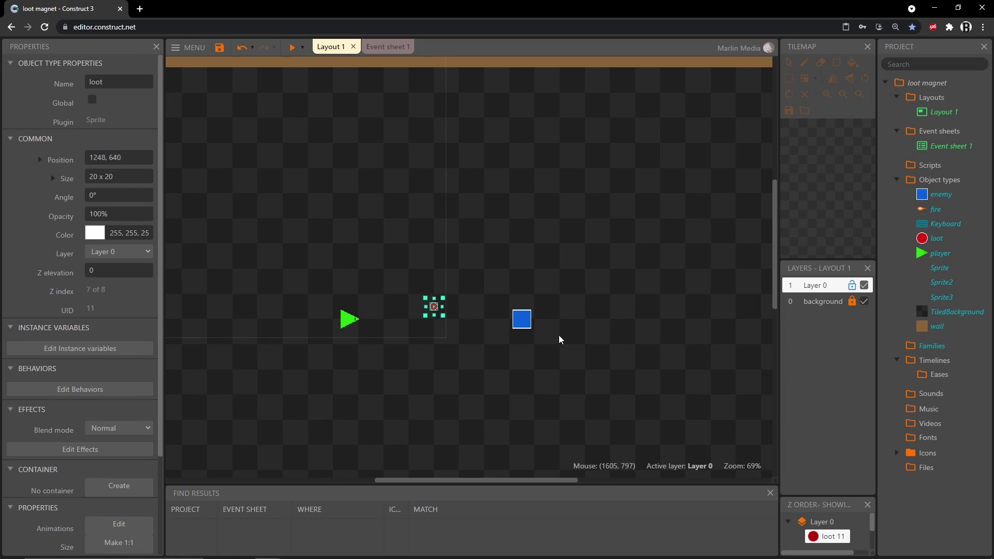
ctrl+scroll(404, 185, down, 4)
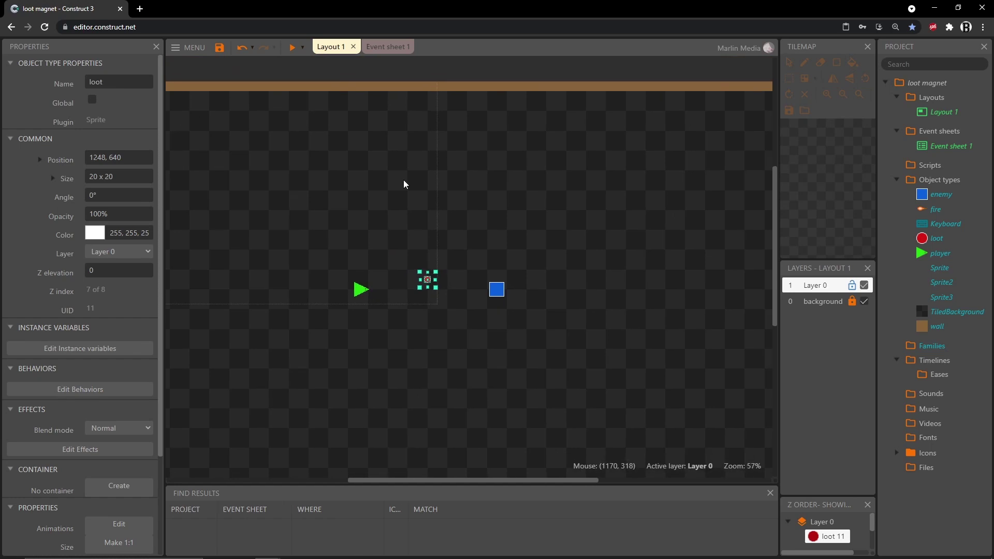
ctrl+scroll(416, 167, down, 3)
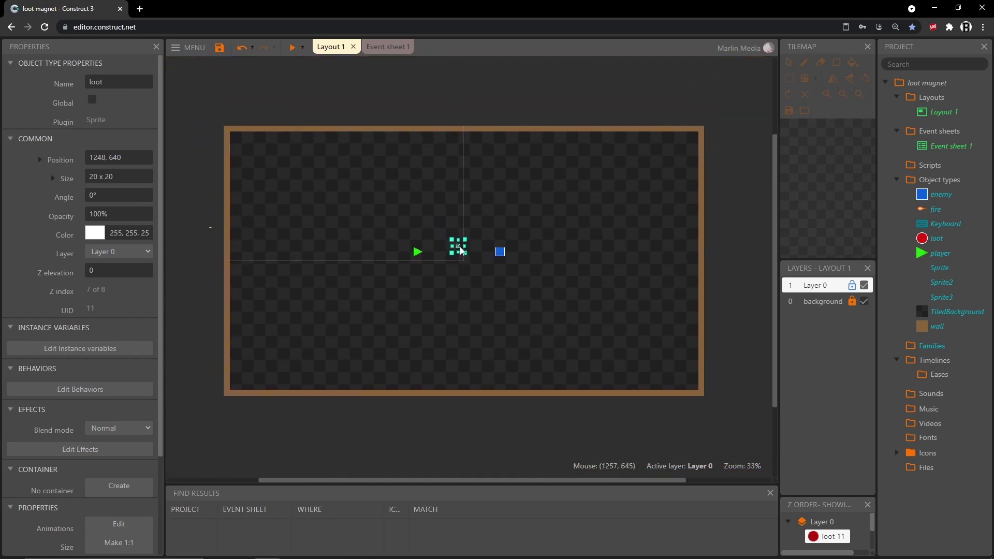
drag(457, 249, 213, 213)
middle_drag(268, 201, 288, 235)
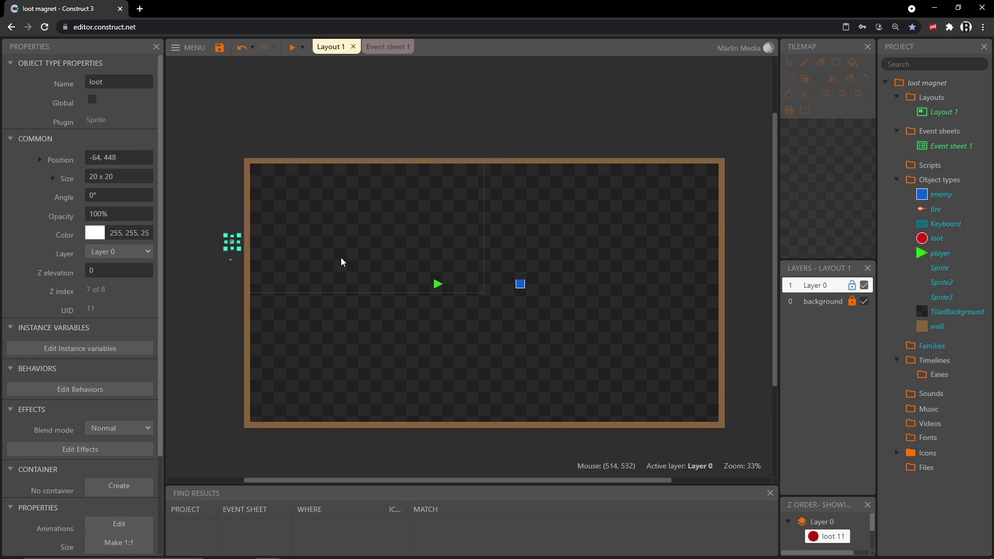
- Add a System "On start of layout" event to Event sheet 1 and place it above all other events
click(385, 49)
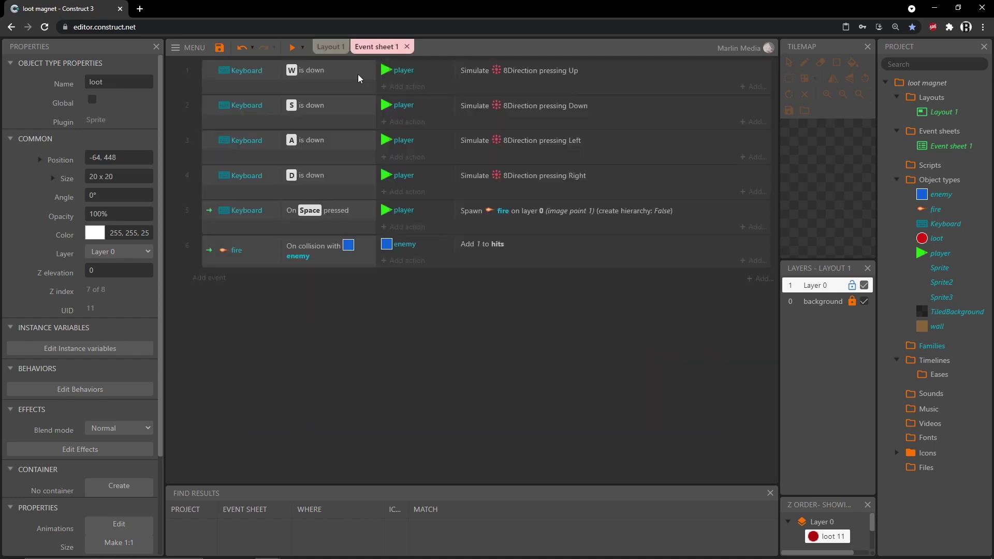
click(210, 279)
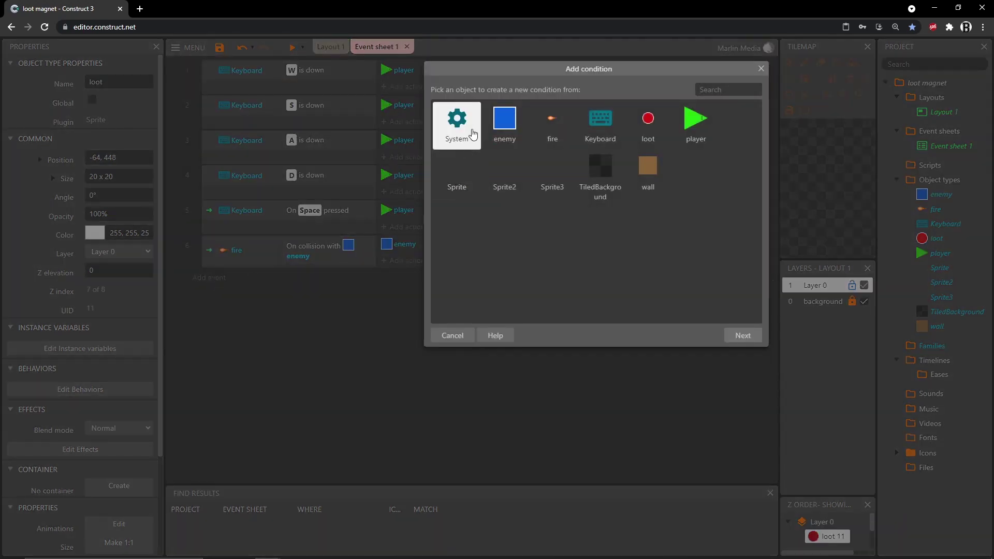
double_click(471, 136)
text(on st)
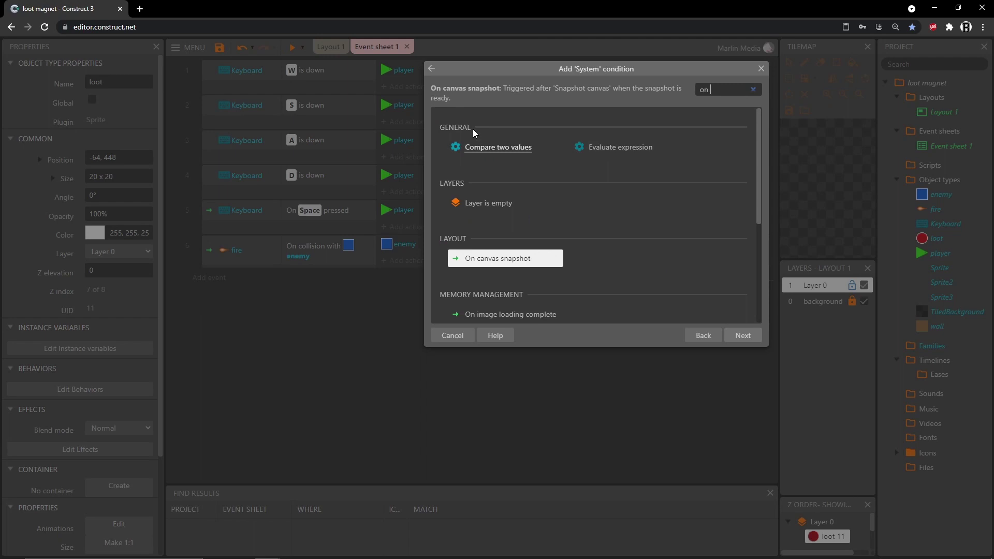
double_click(513, 149)
drag(238, 278, 215, 71)
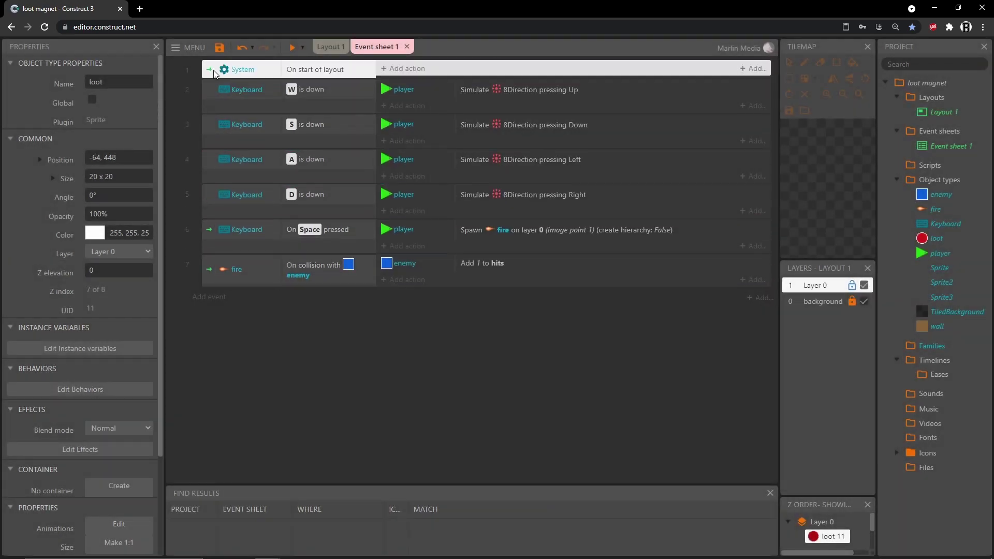
- Add an action to the start-of-layout event that destroys the loot object
click(412, 72)
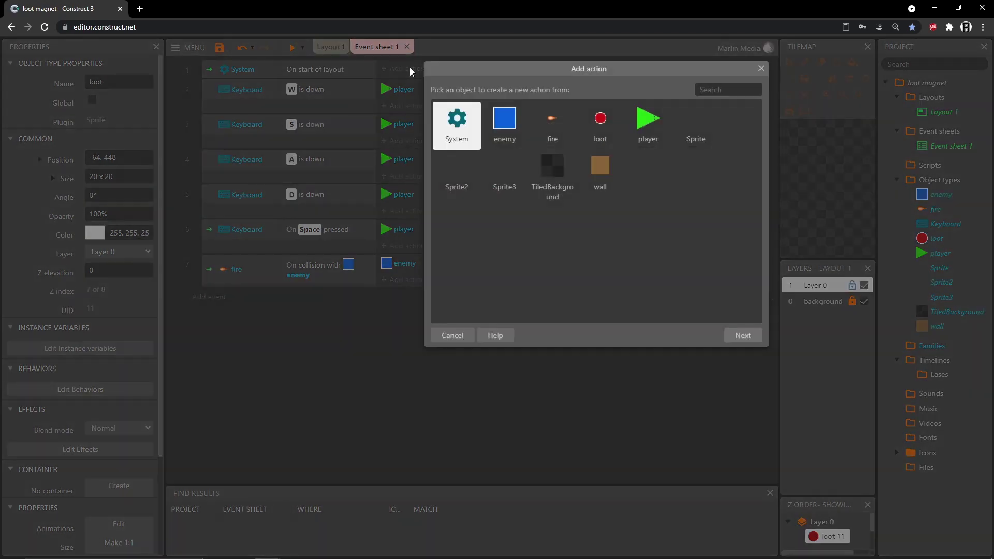
double_click(609, 129)
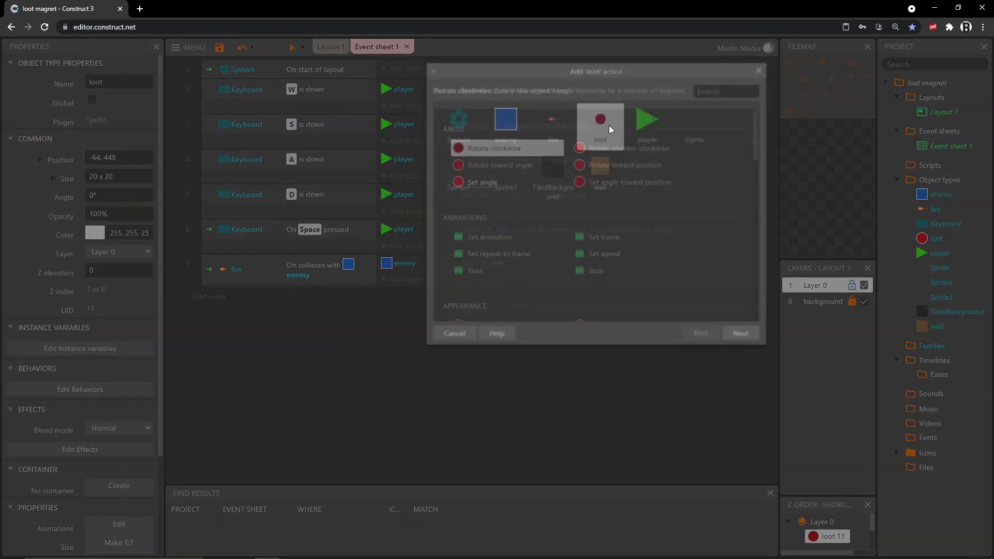
text(destroy)
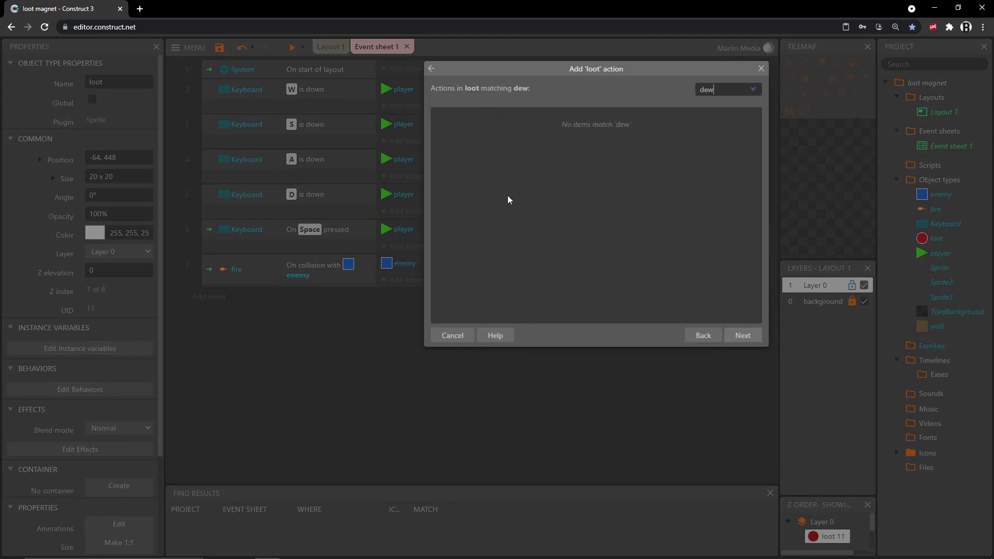
double_click(500, 216)
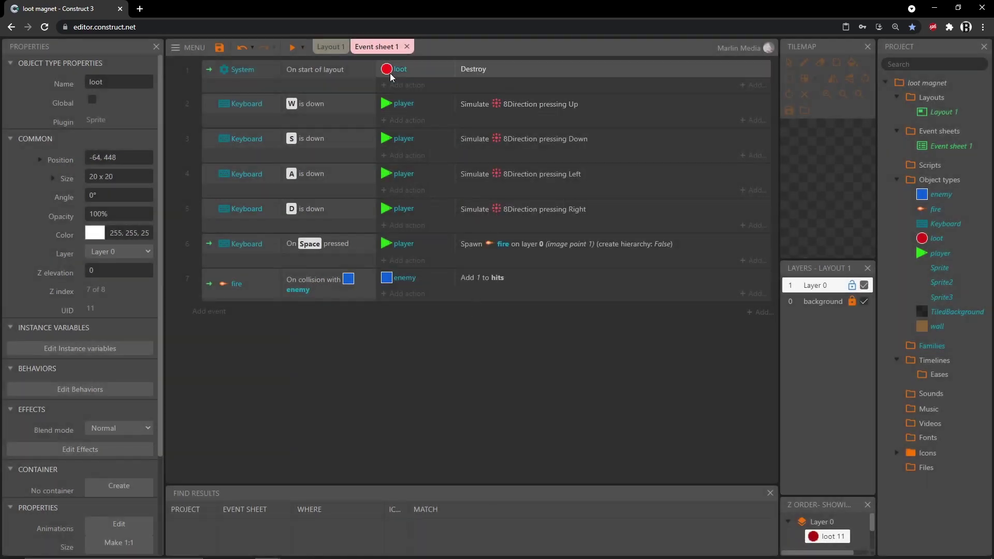
- Return to Layout 1 and save the project
click(332, 48)
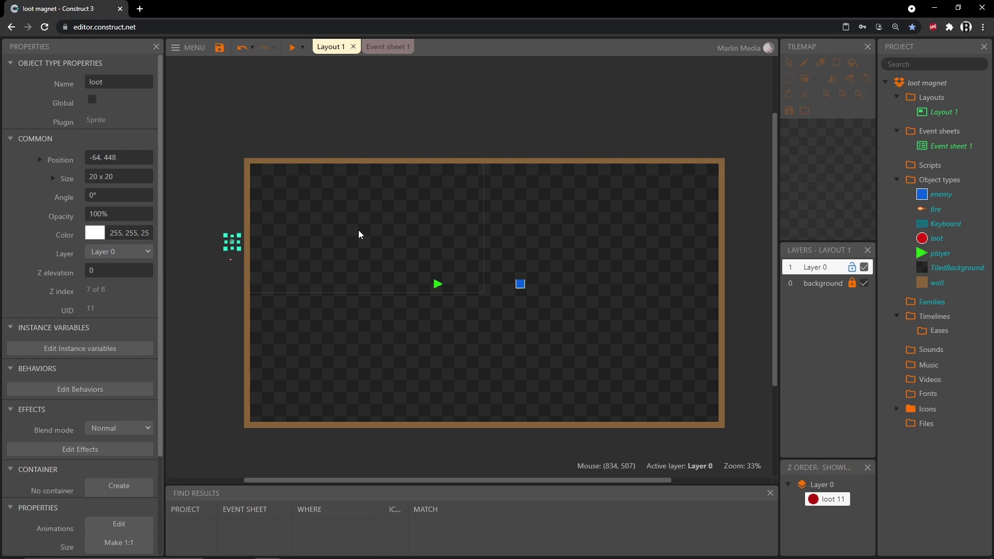
click(221, 54)
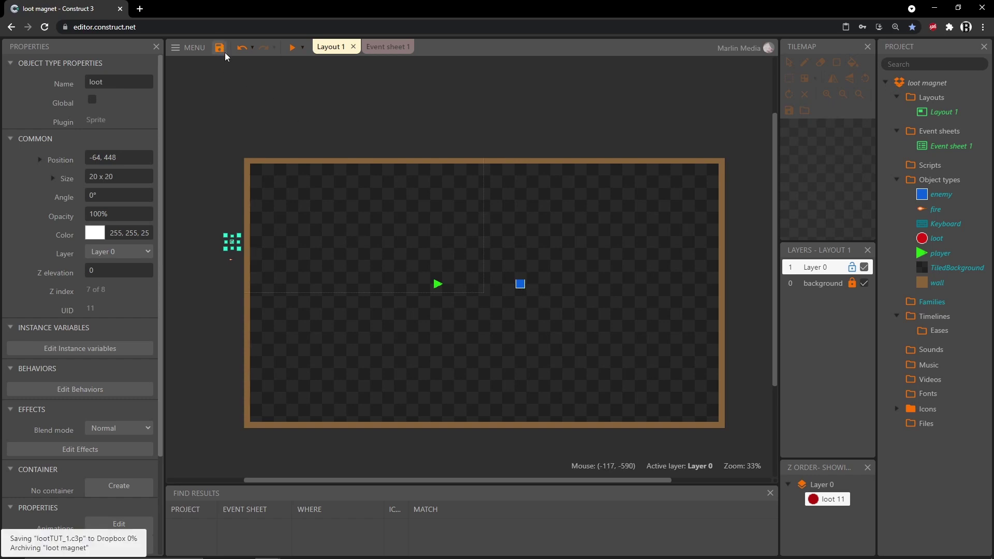